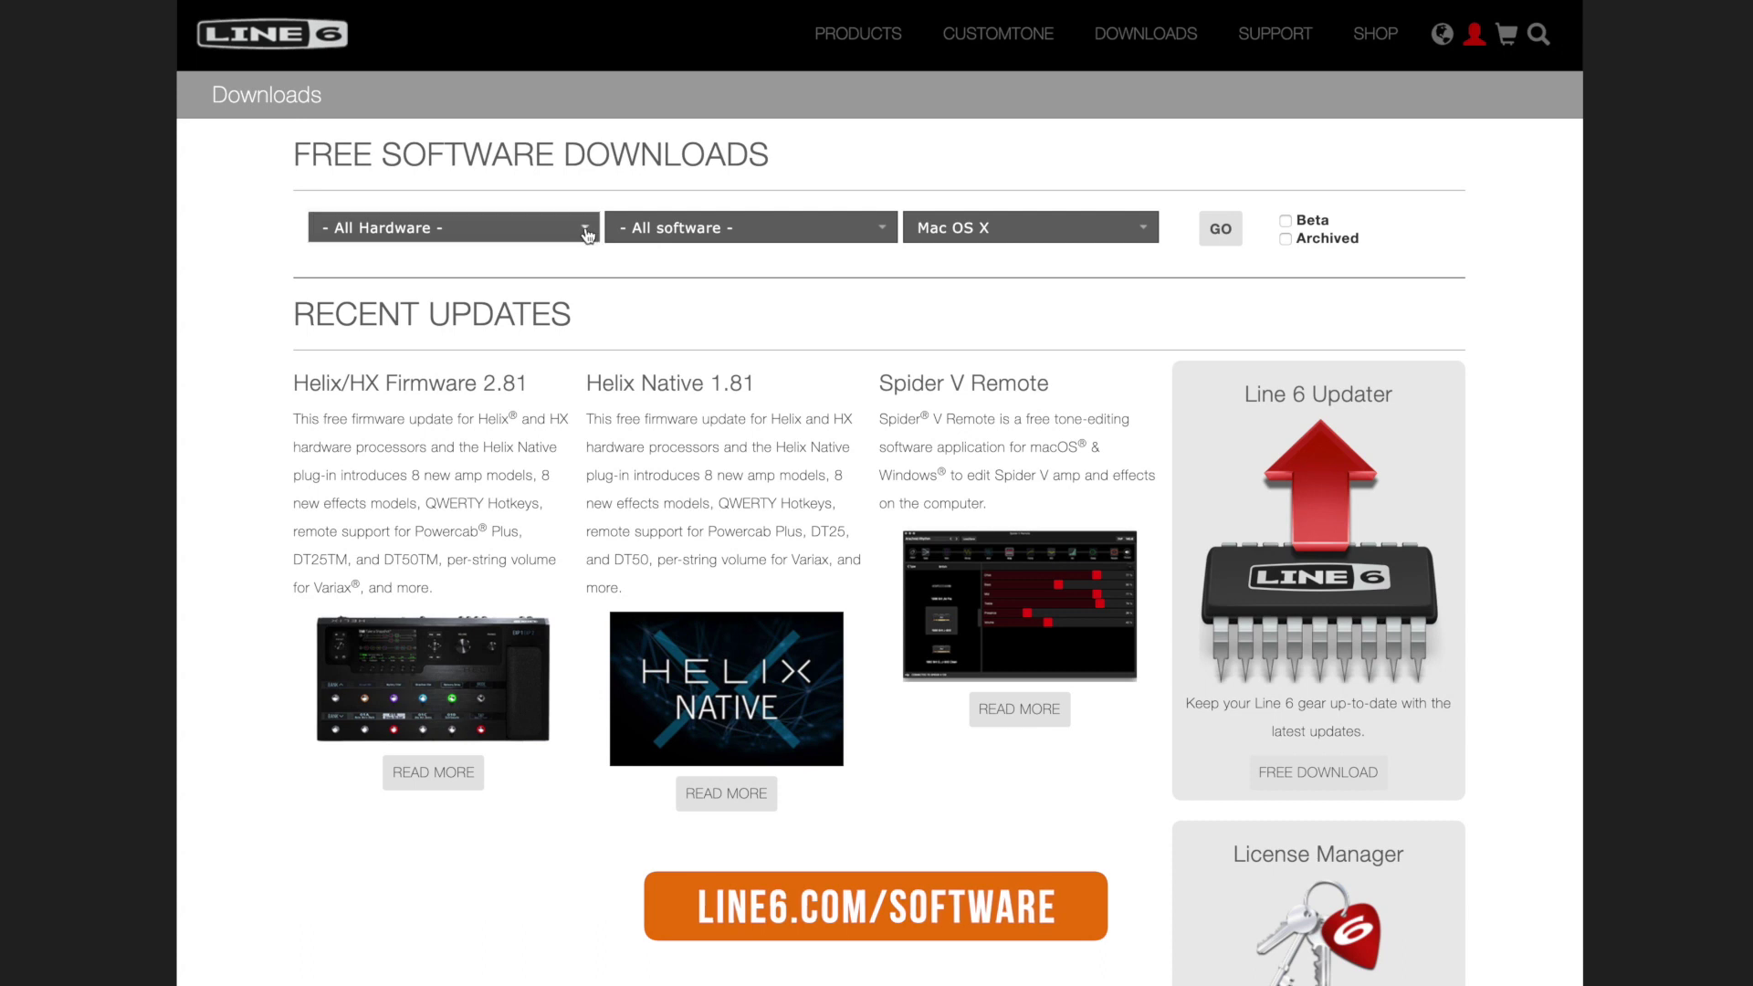
- Filter Line 6 downloads to FBV3 hardware, Line 6 FBV Control software and Mac OS X, then search
{"action": "left_click", "coordinate": [587, 235]}
{"action": "scroll", "coordinate": [548, 328], "scroll_direction": "down", "scroll_amount": 5}
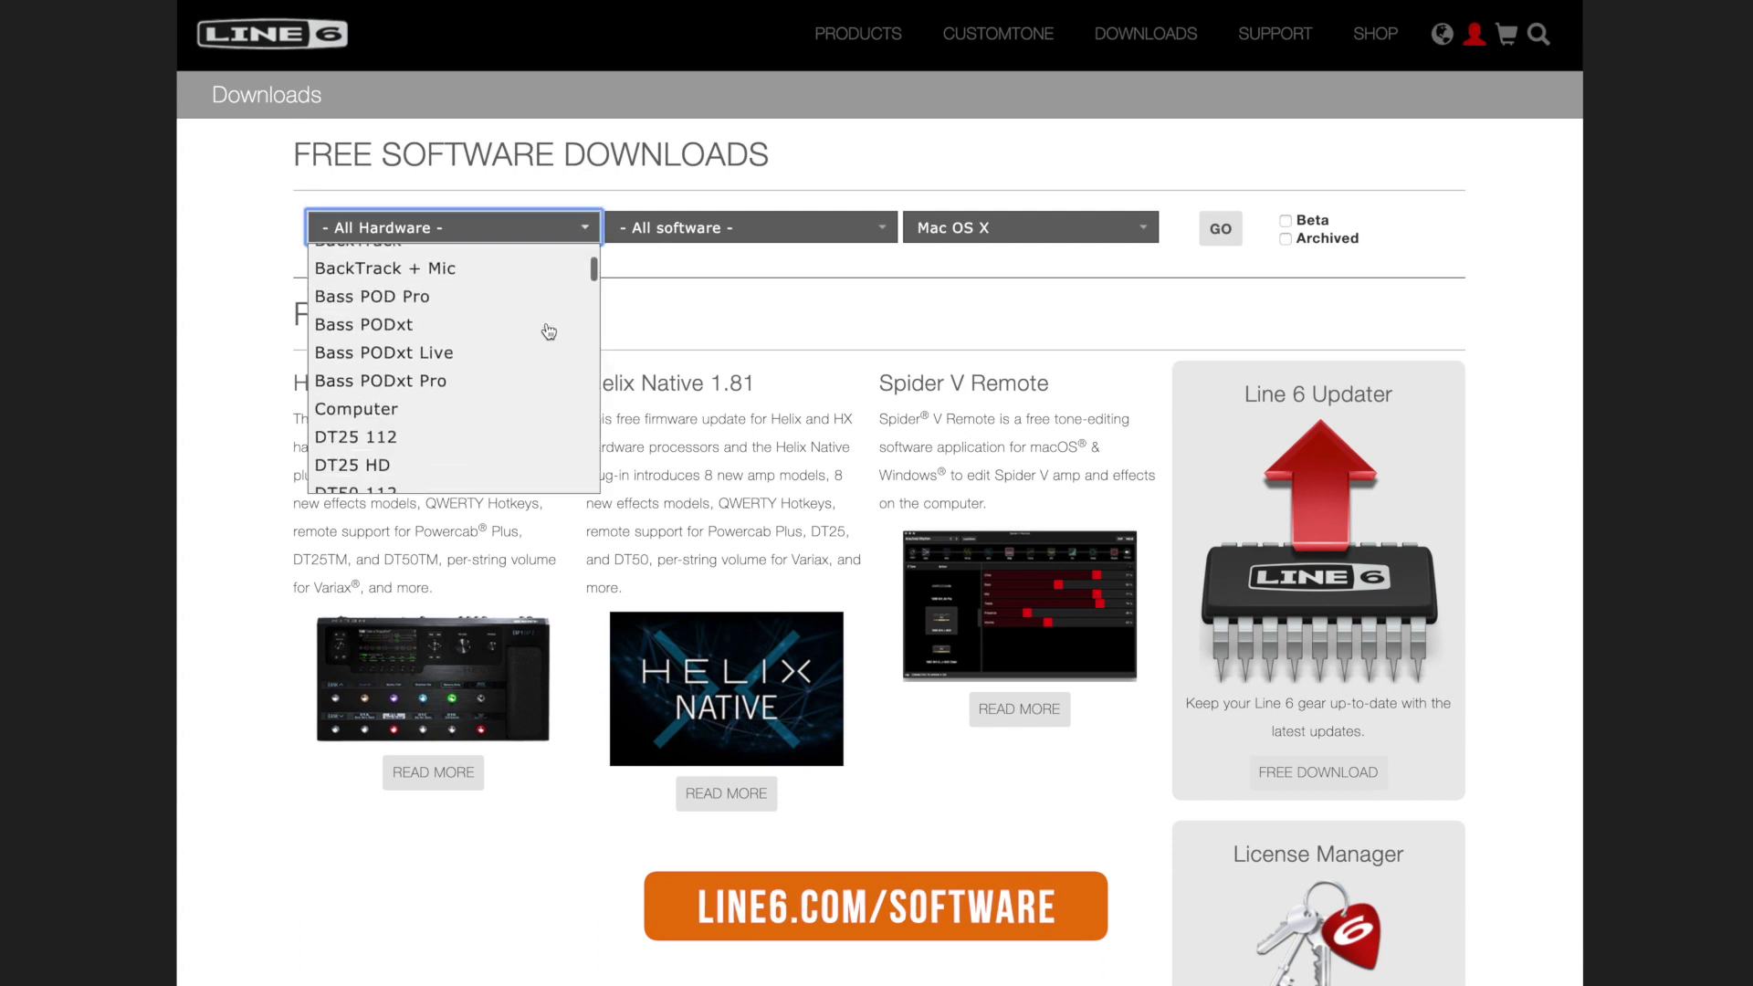
{"action": "left_click", "coordinate": [488, 399]}
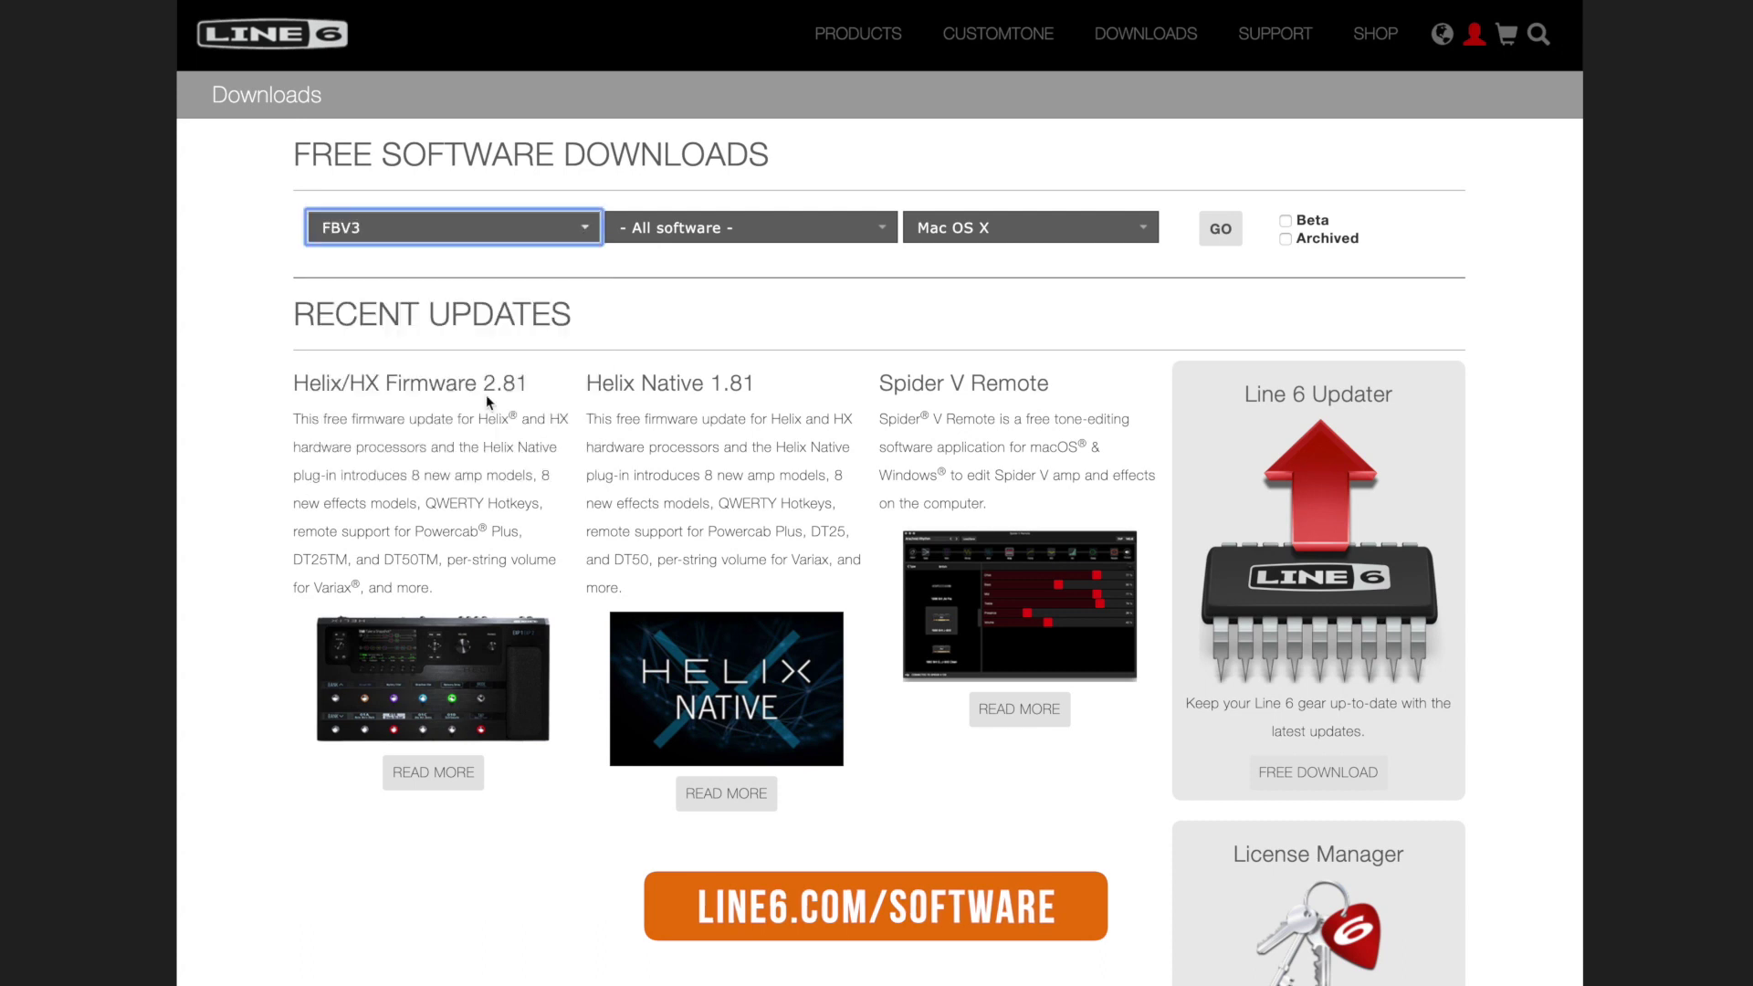
{"action": "left_click", "coordinate": [864, 238]}
{"action": "scroll", "coordinate": [837, 317], "scroll_direction": "down", "scroll_amount": 5}
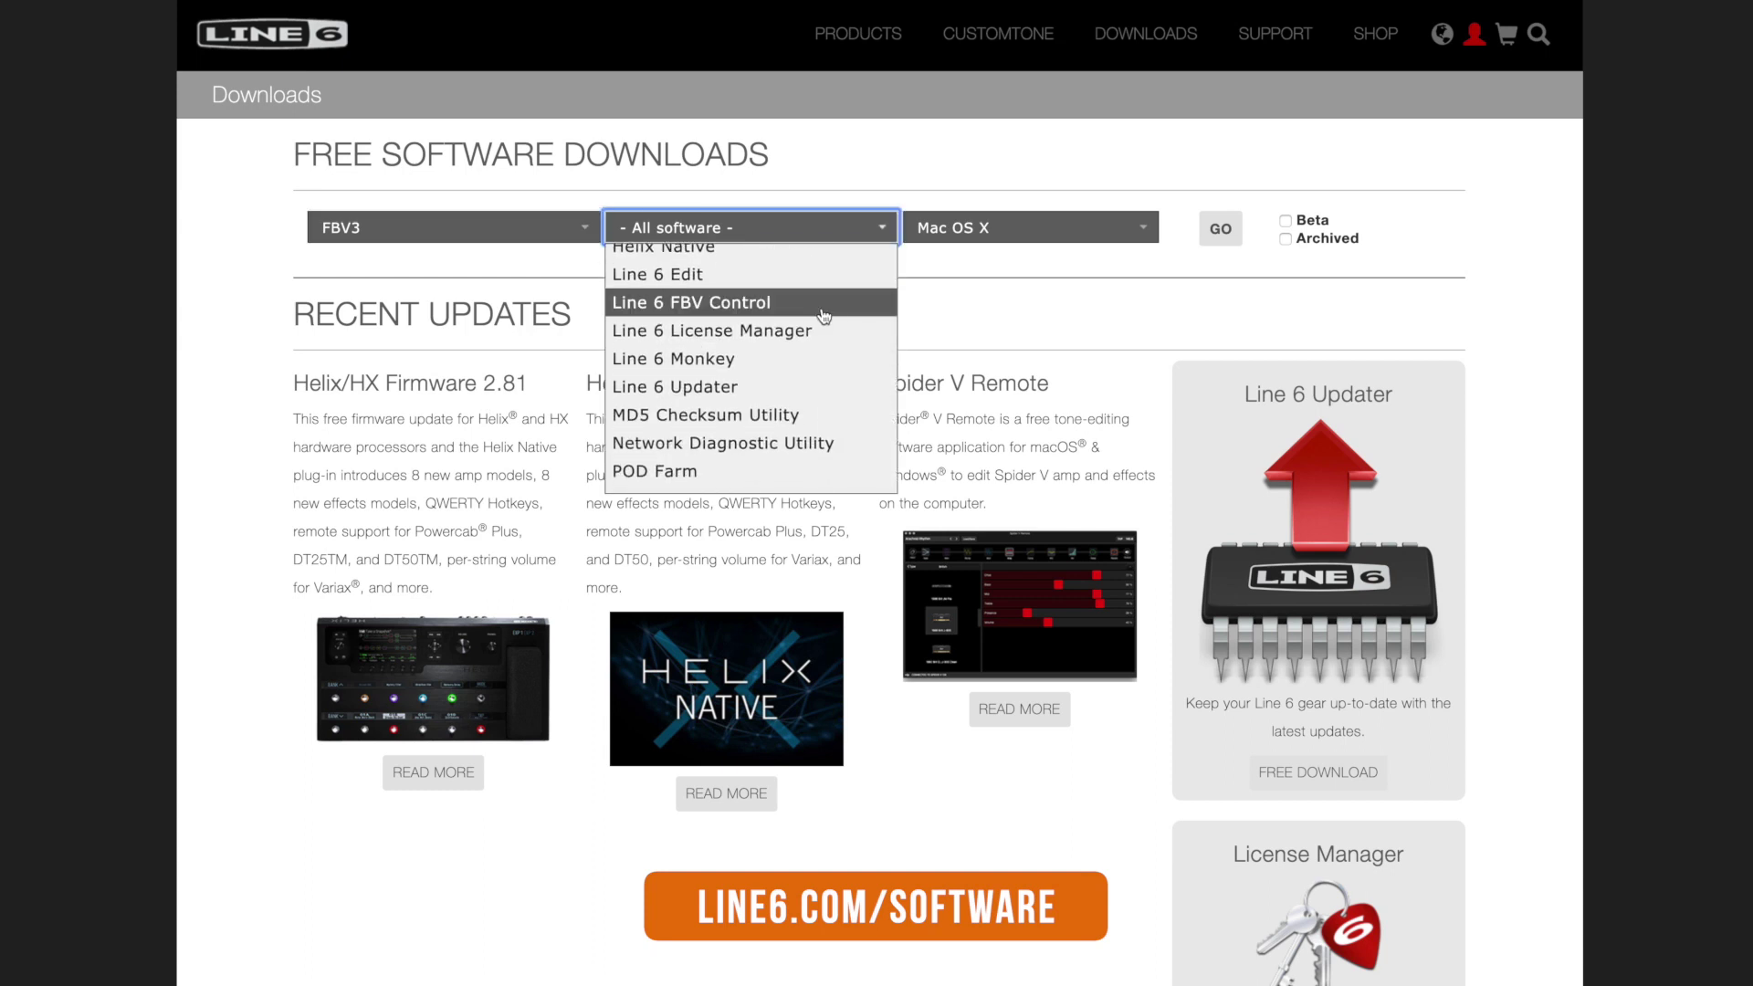
{"action": "left_click", "coordinate": [820, 305]}
{"action": "left_click", "coordinate": [1034, 242]}
{"action": "left_click", "coordinate": [1035, 242]}
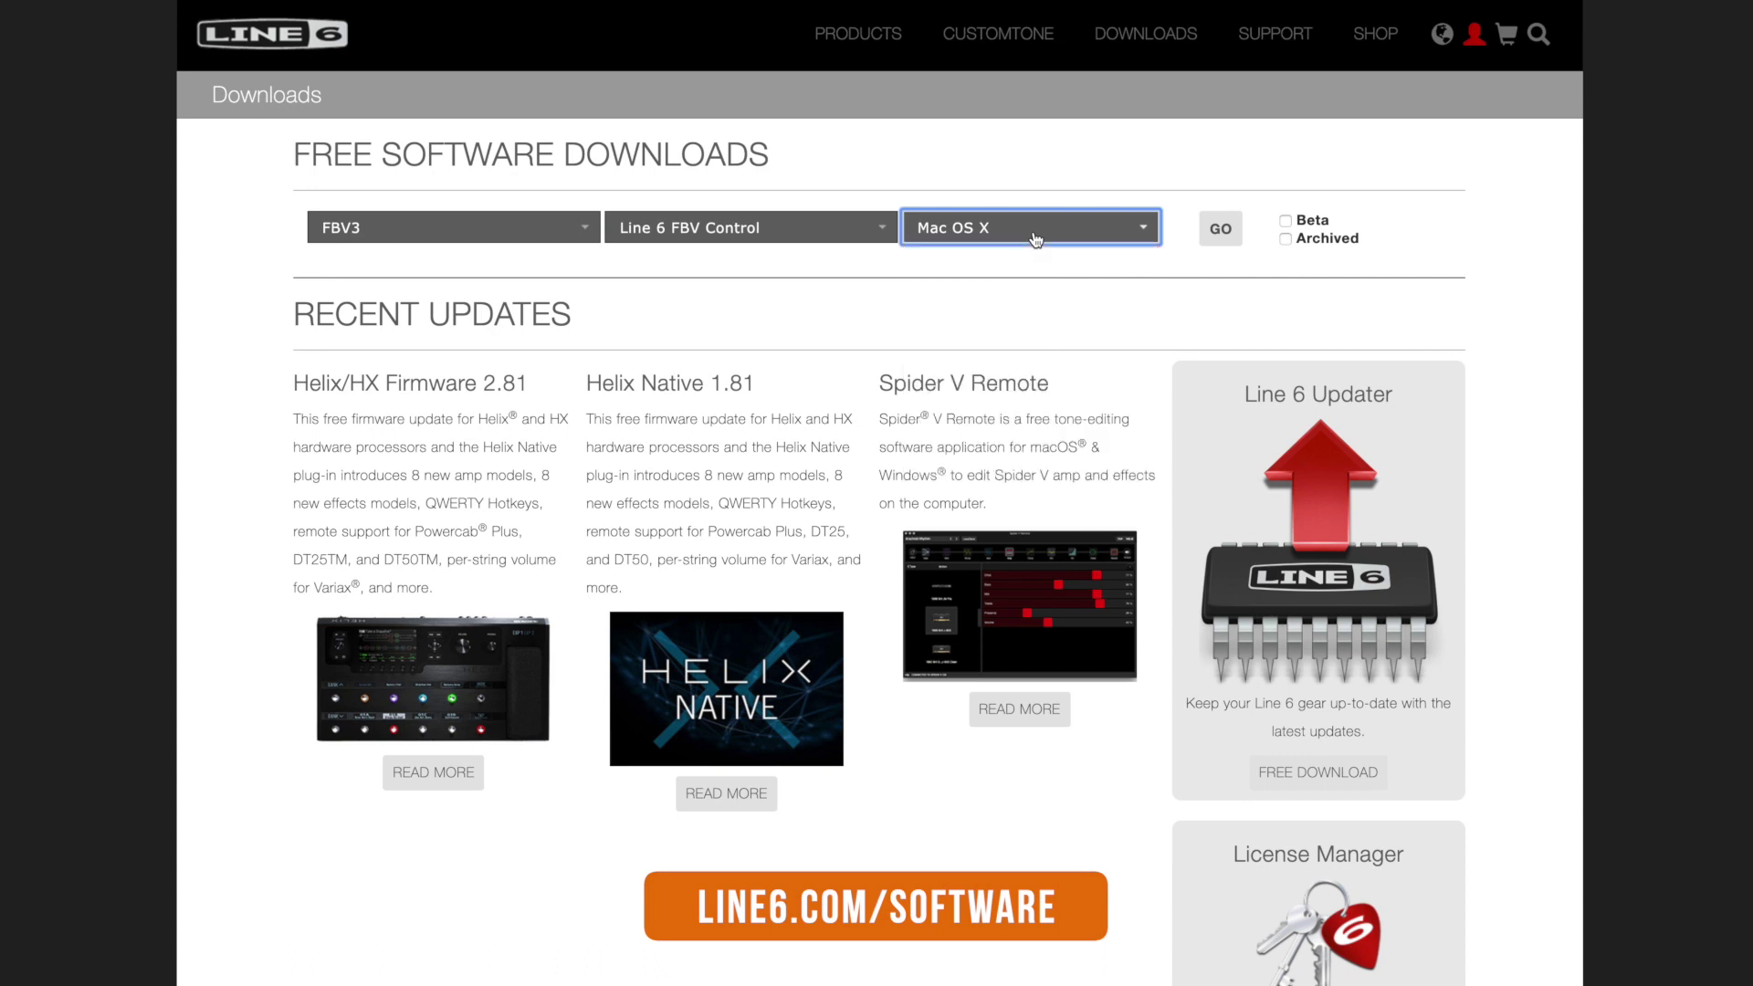
{"action": "left_click", "coordinate": [1212, 241]}
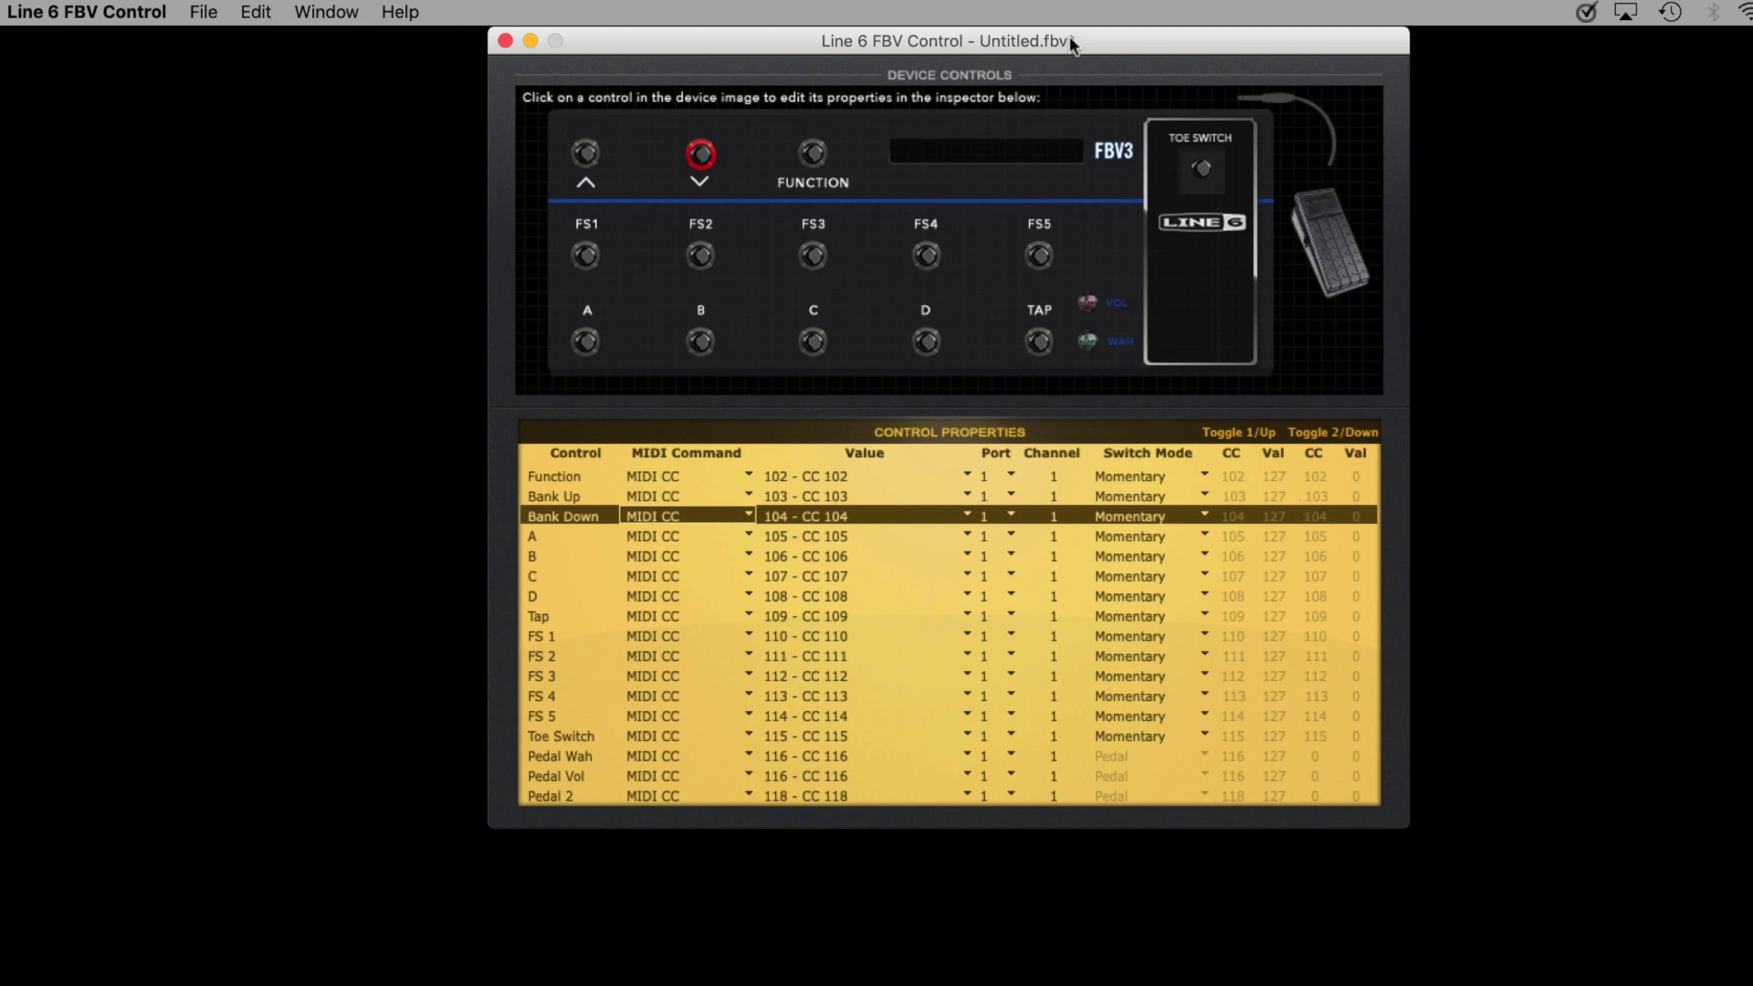
- Nudge the FBV Control window slightly to the right
{"action": "left_click_drag", "start_coordinate": [1081, 40], "coordinate": [1087, 44]}
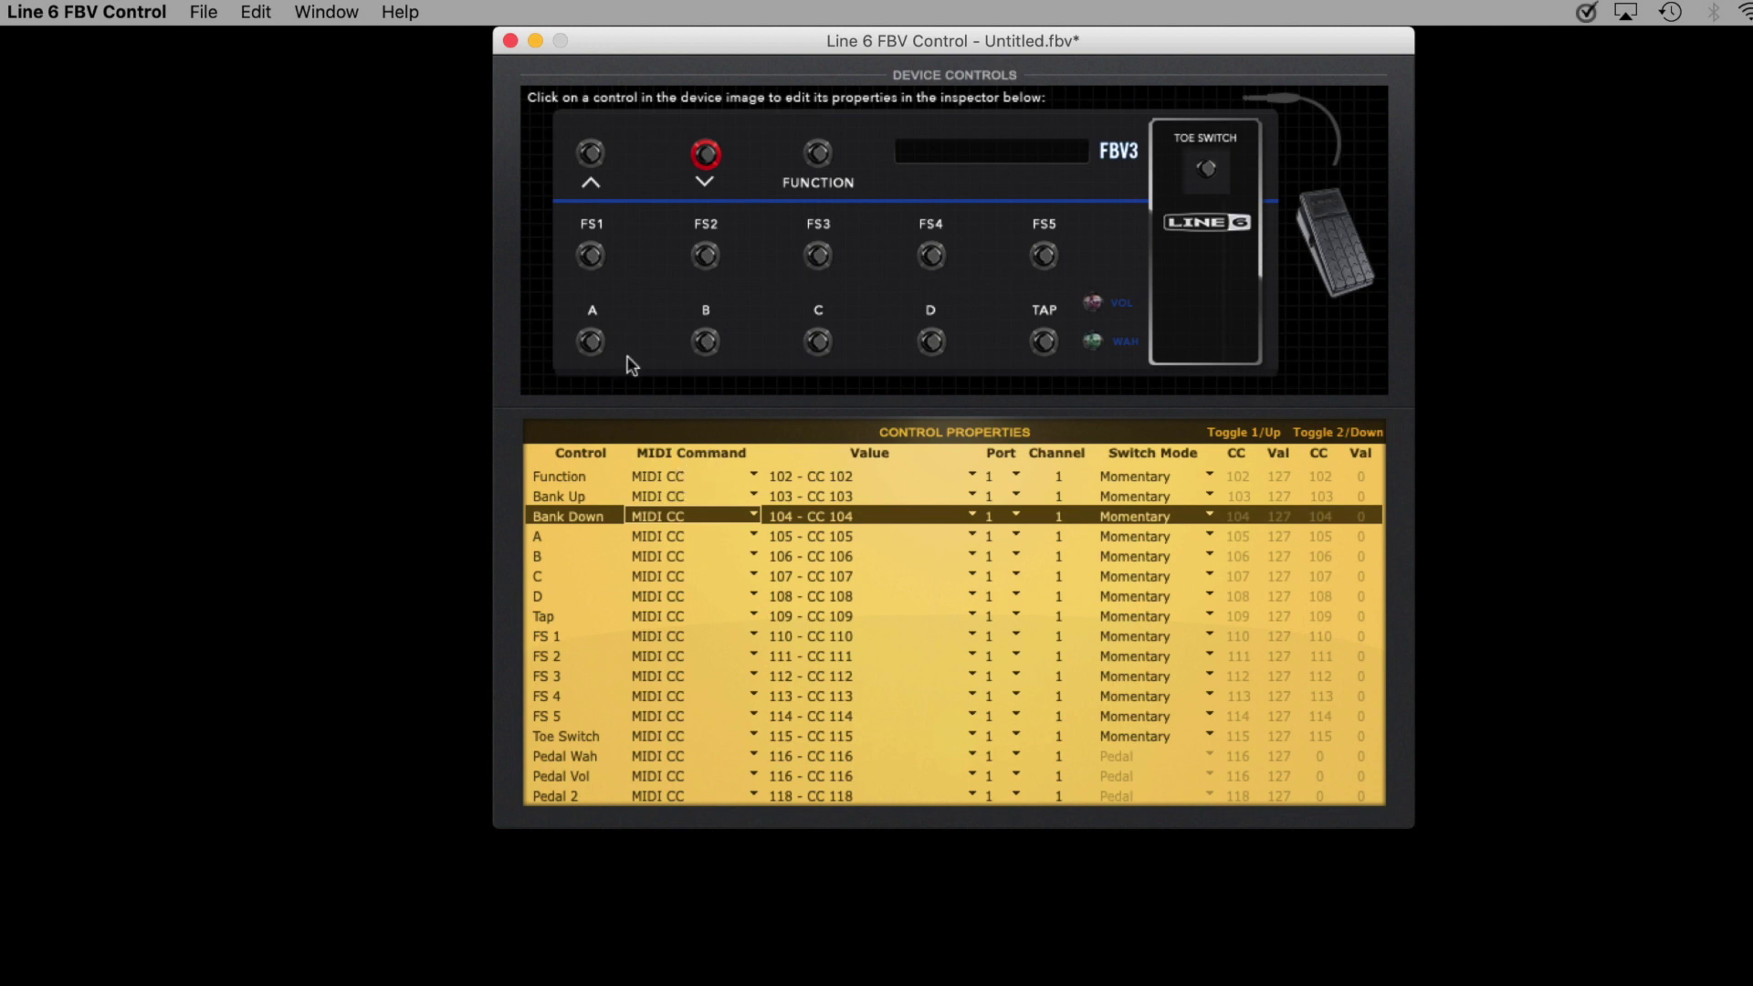
{"action": "left_click", "coordinate": [592, 155]}
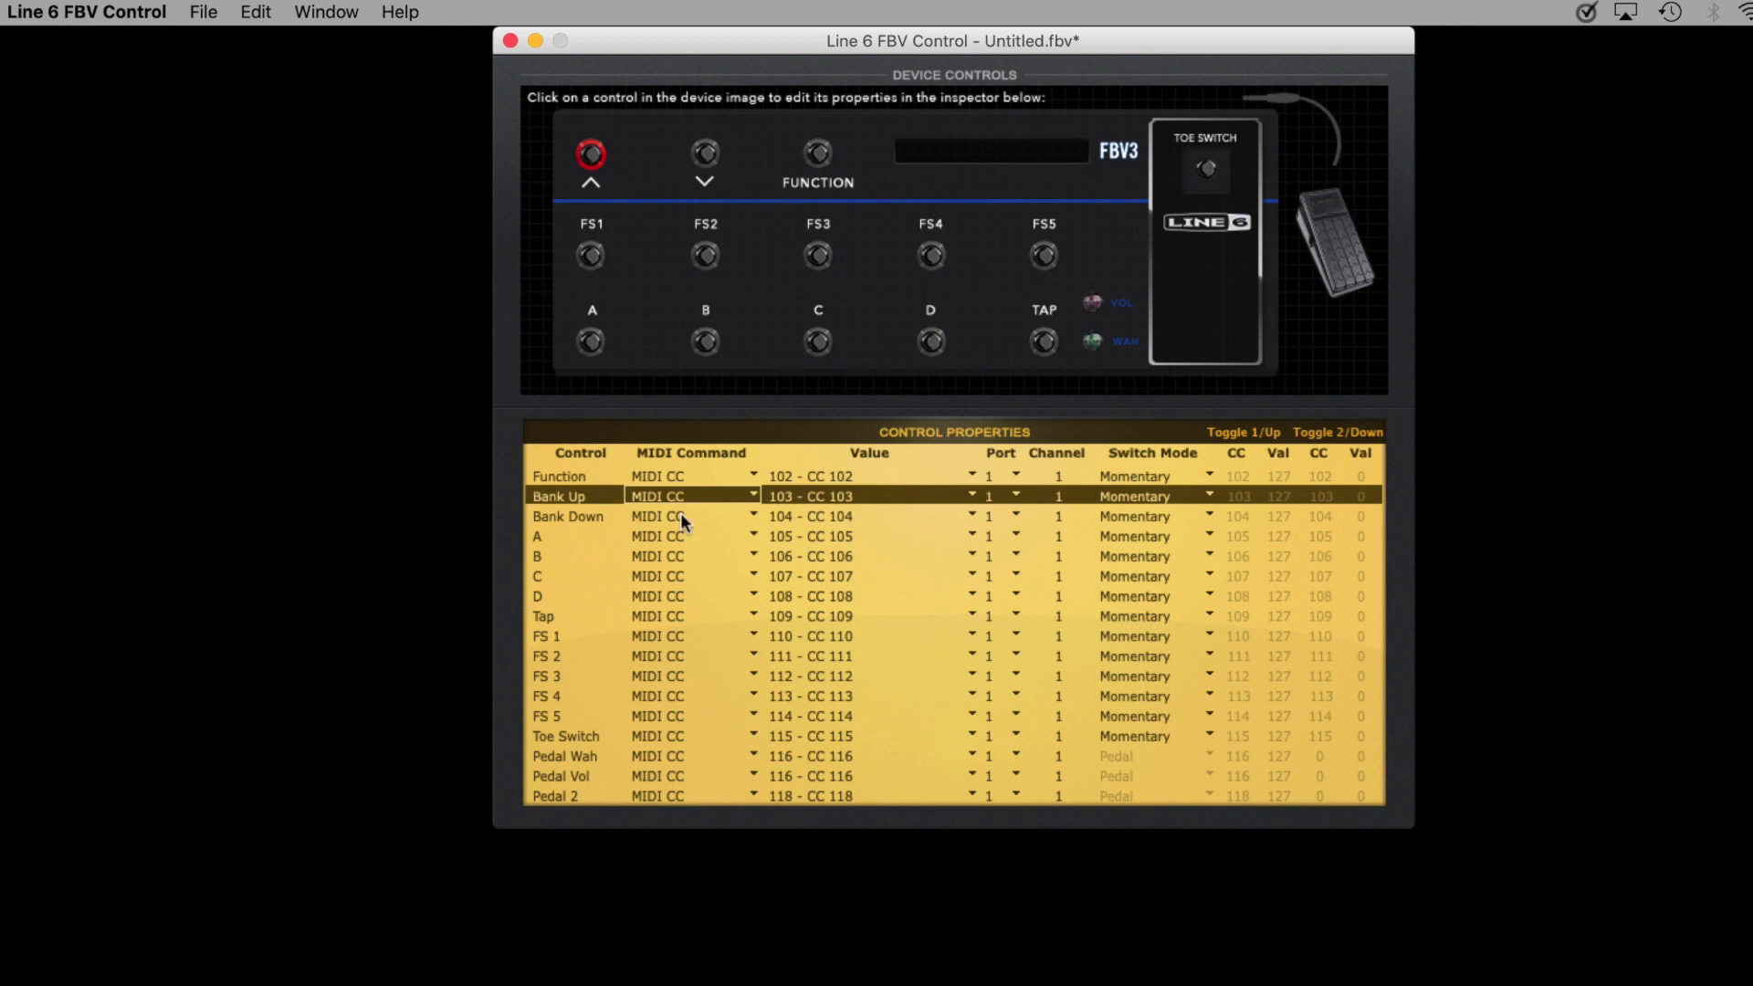
{"action": "left_click", "coordinate": [748, 494]}
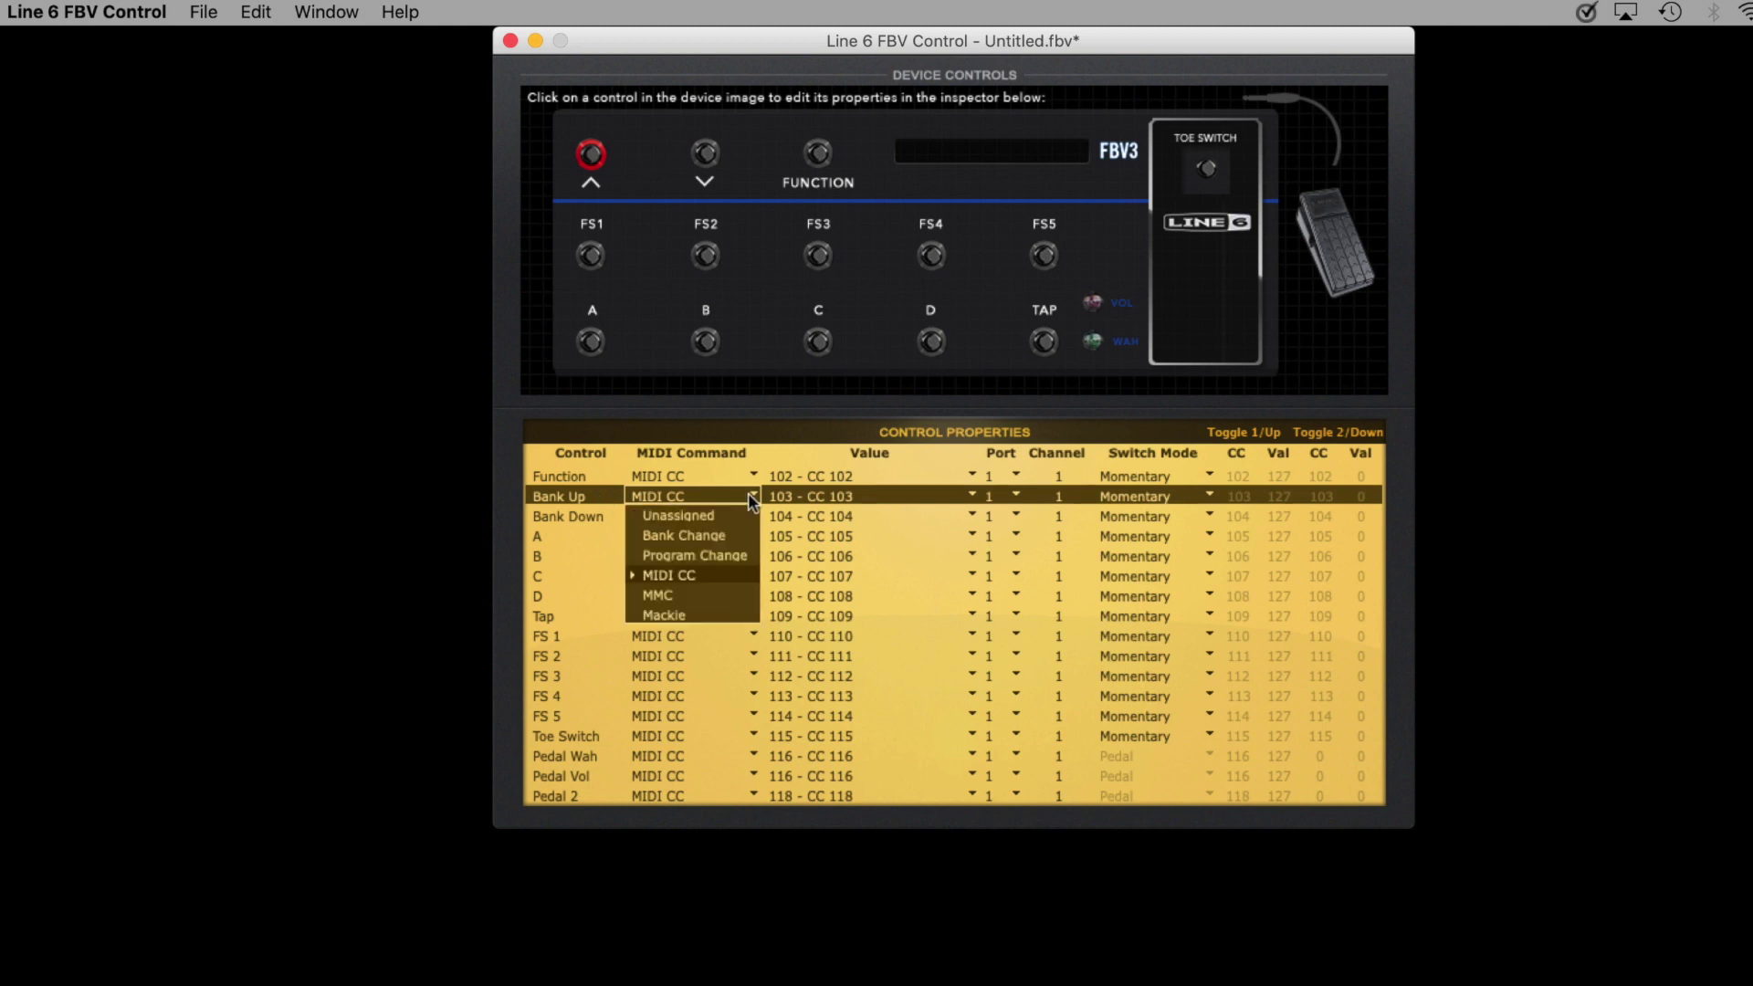
{"action": "left_click", "coordinate": [668, 577]}
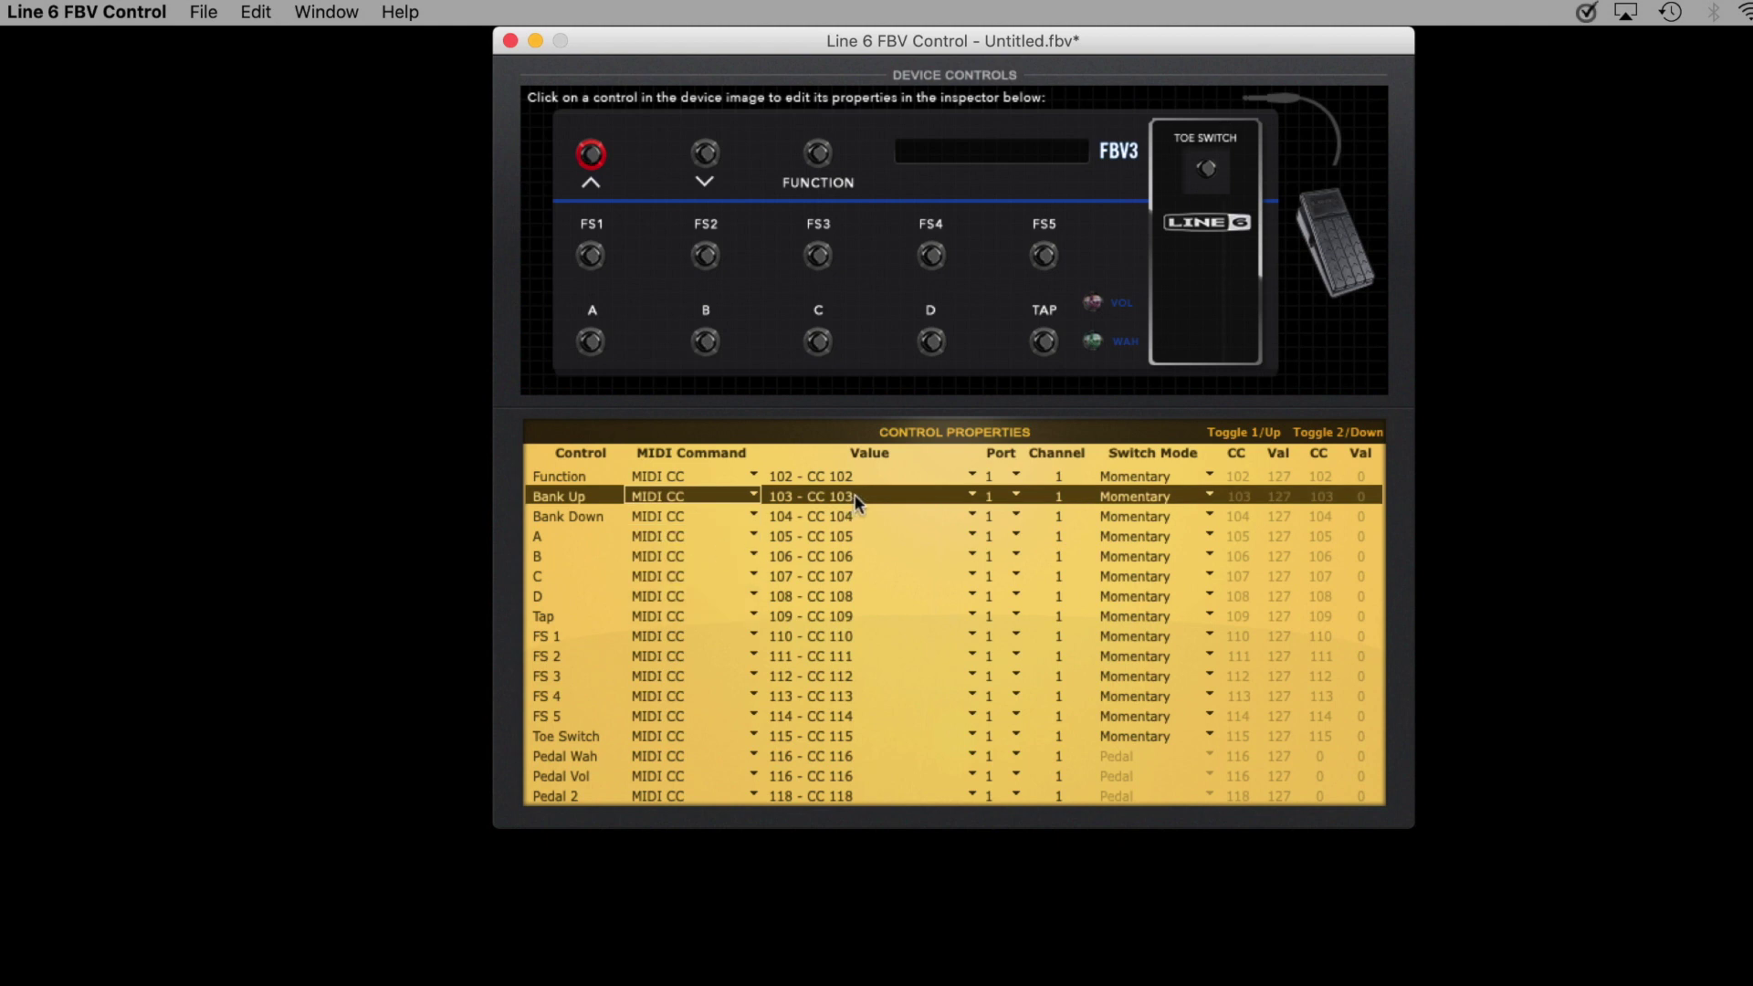
{"action": "left_click", "coordinate": [893, 497]}
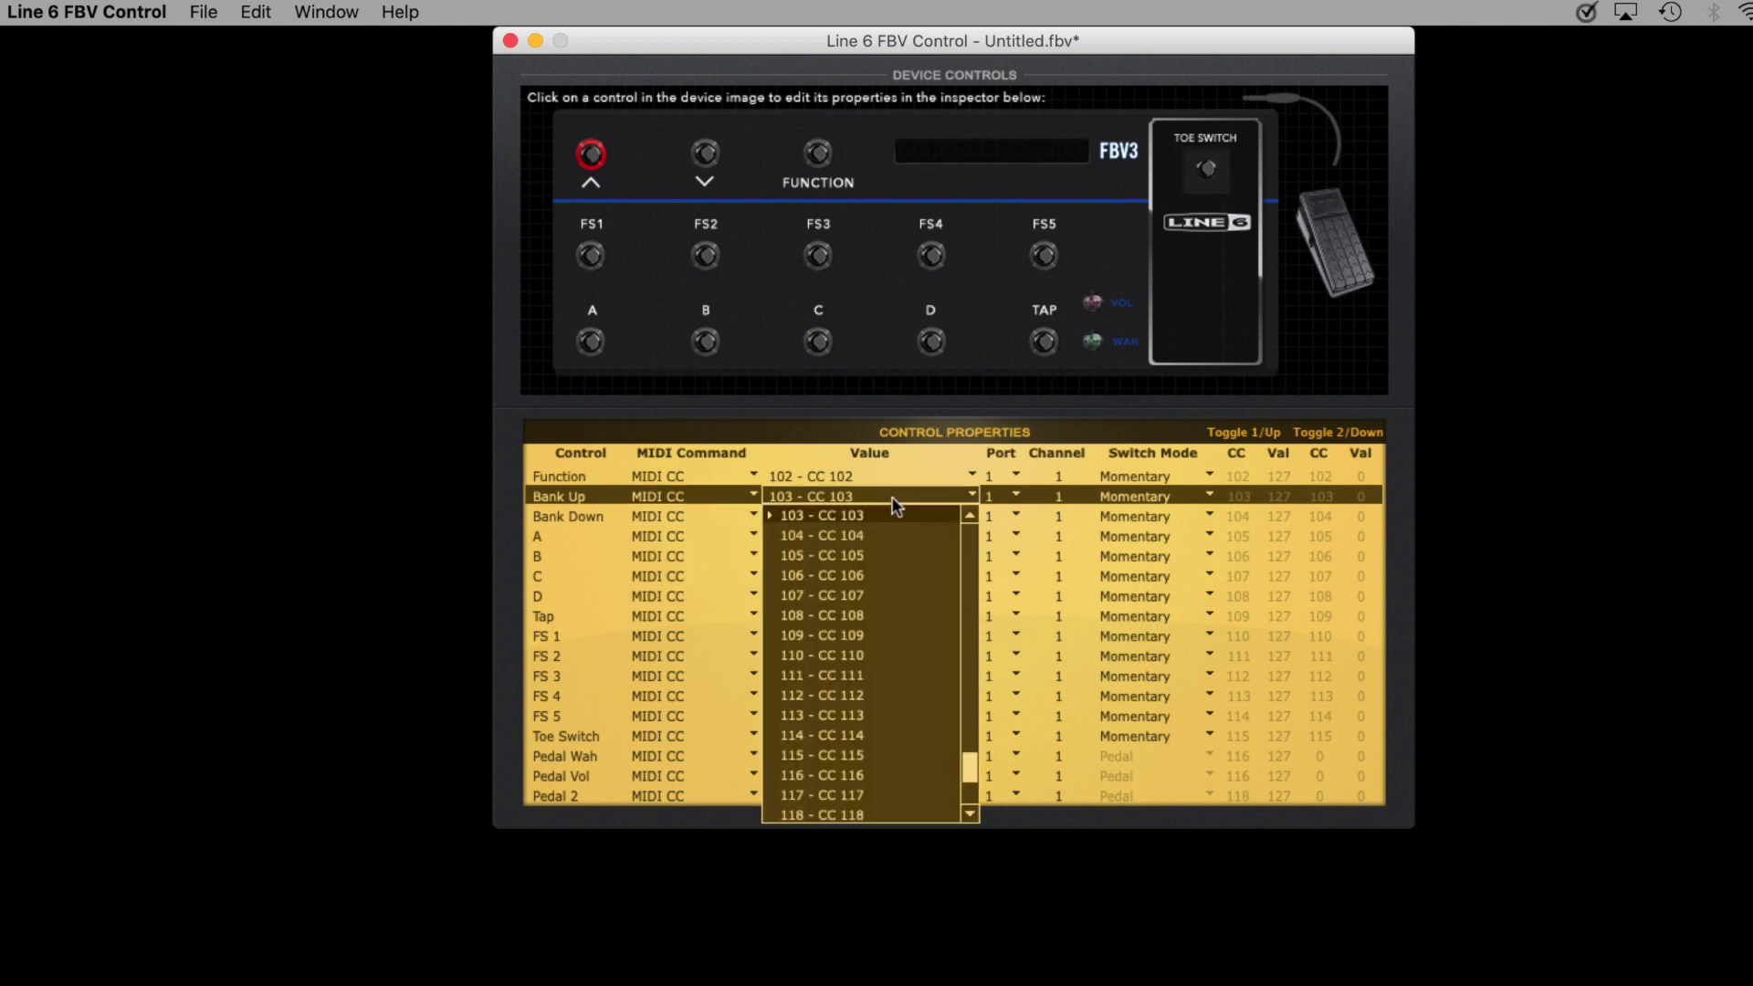
{"action": "left_click", "coordinate": [892, 498]}
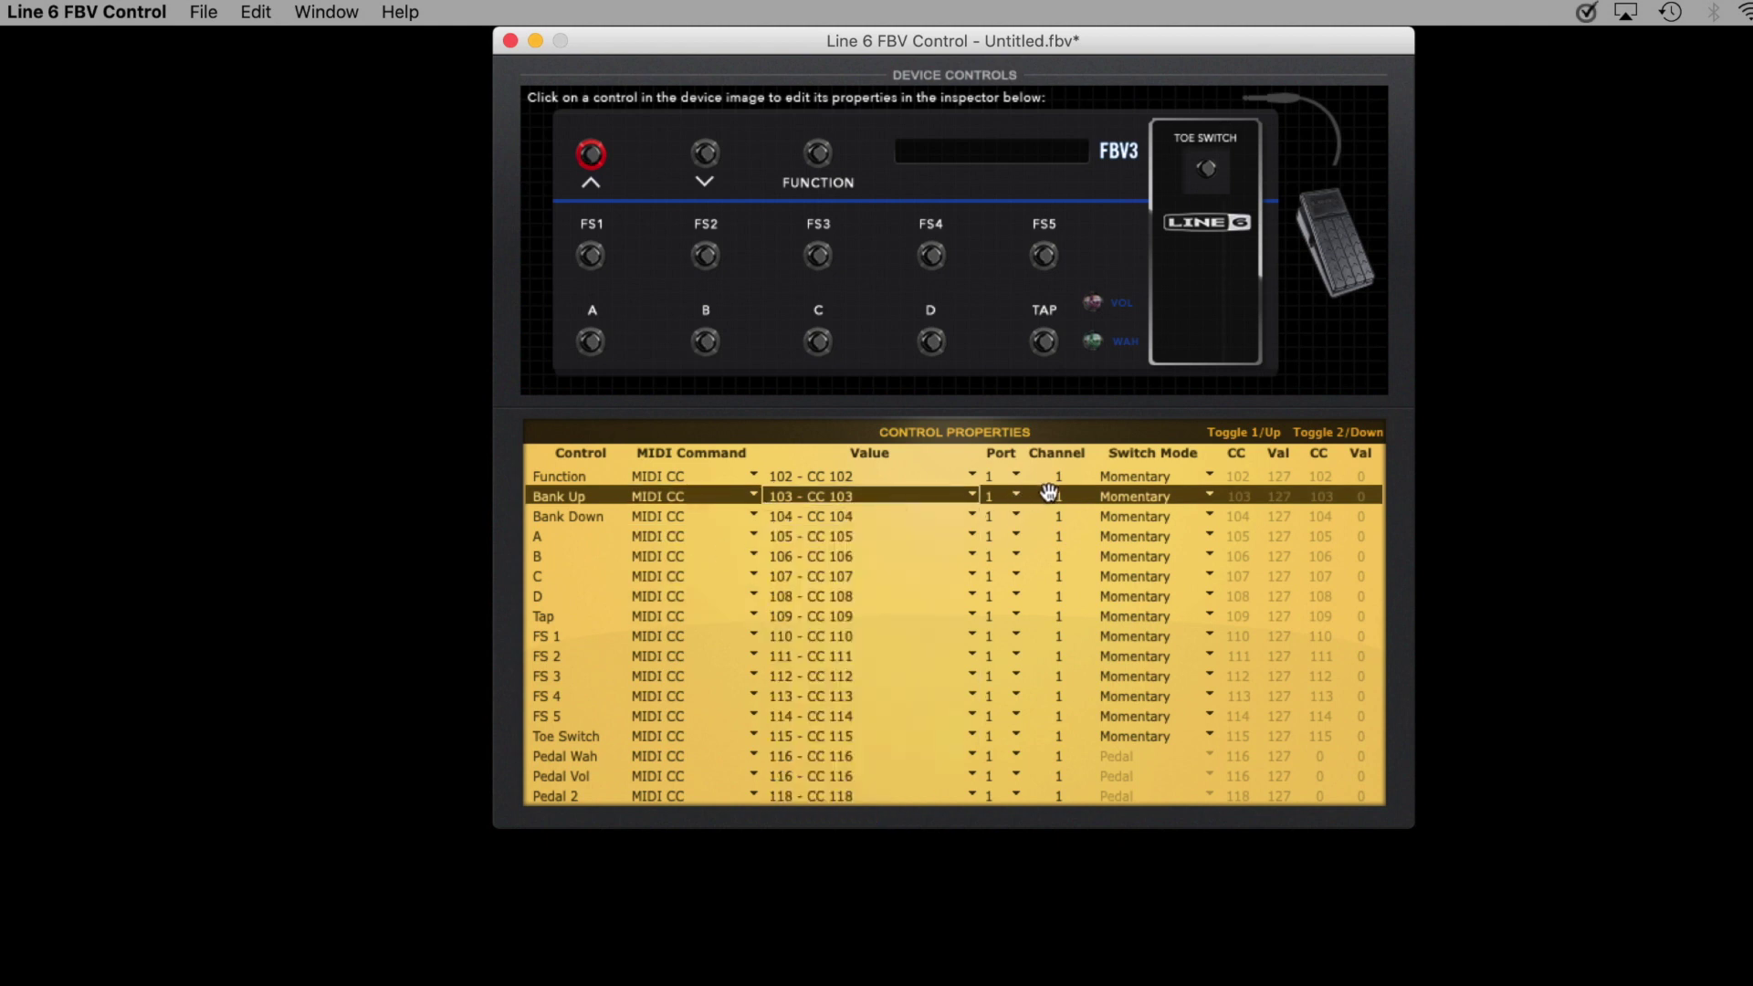
{"action": "left_click", "coordinate": [1165, 495]}
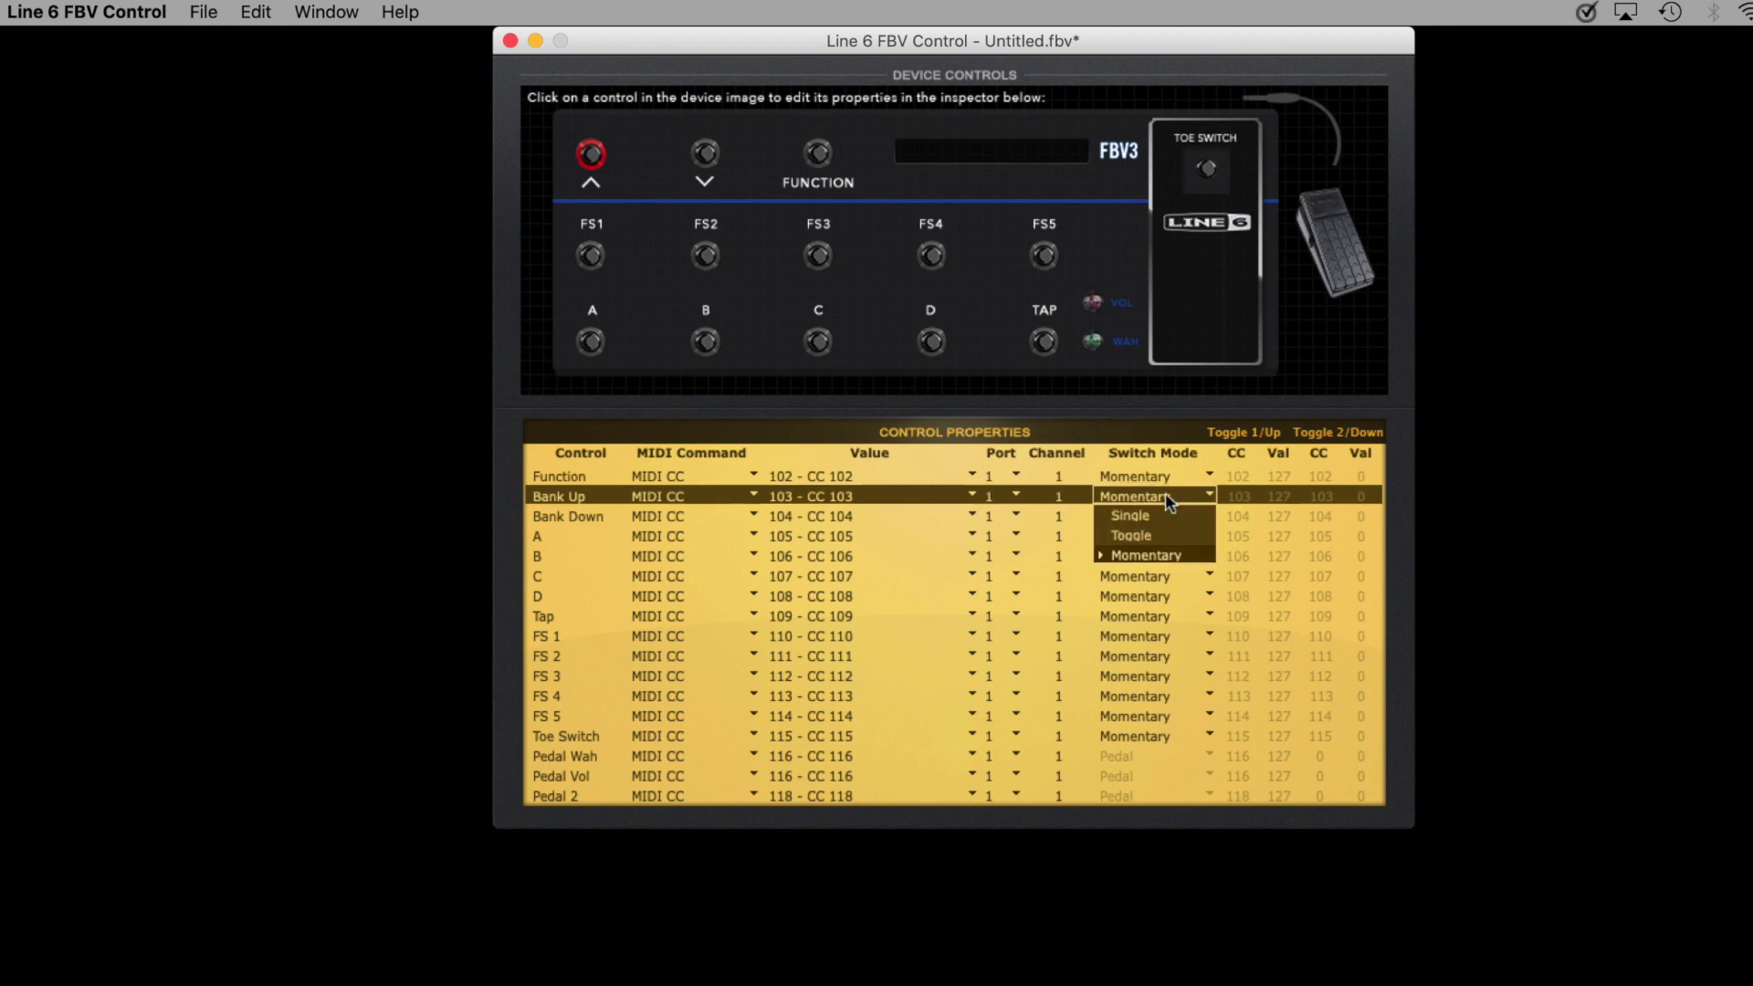
{"action": "left_click", "coordinate": [1165, 494]}
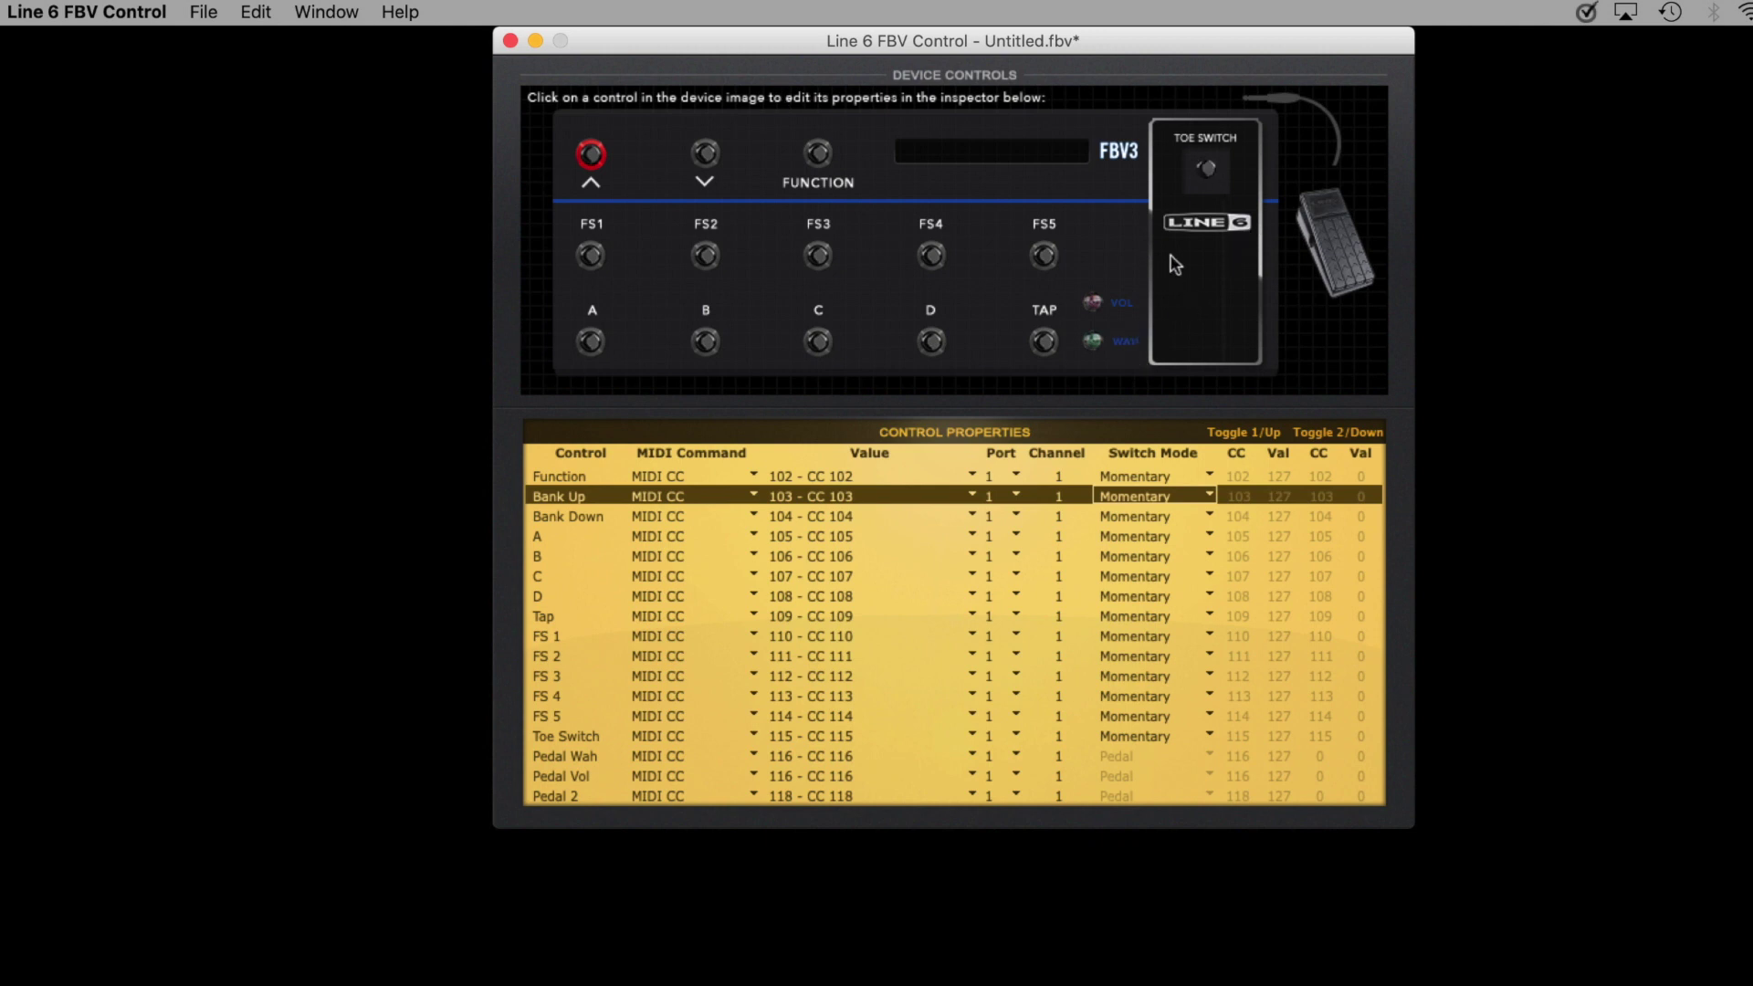
{"action": "left_click", "coordinate": [552, 758]}
{"action": "left_click", "coordinate": [584, 775]}
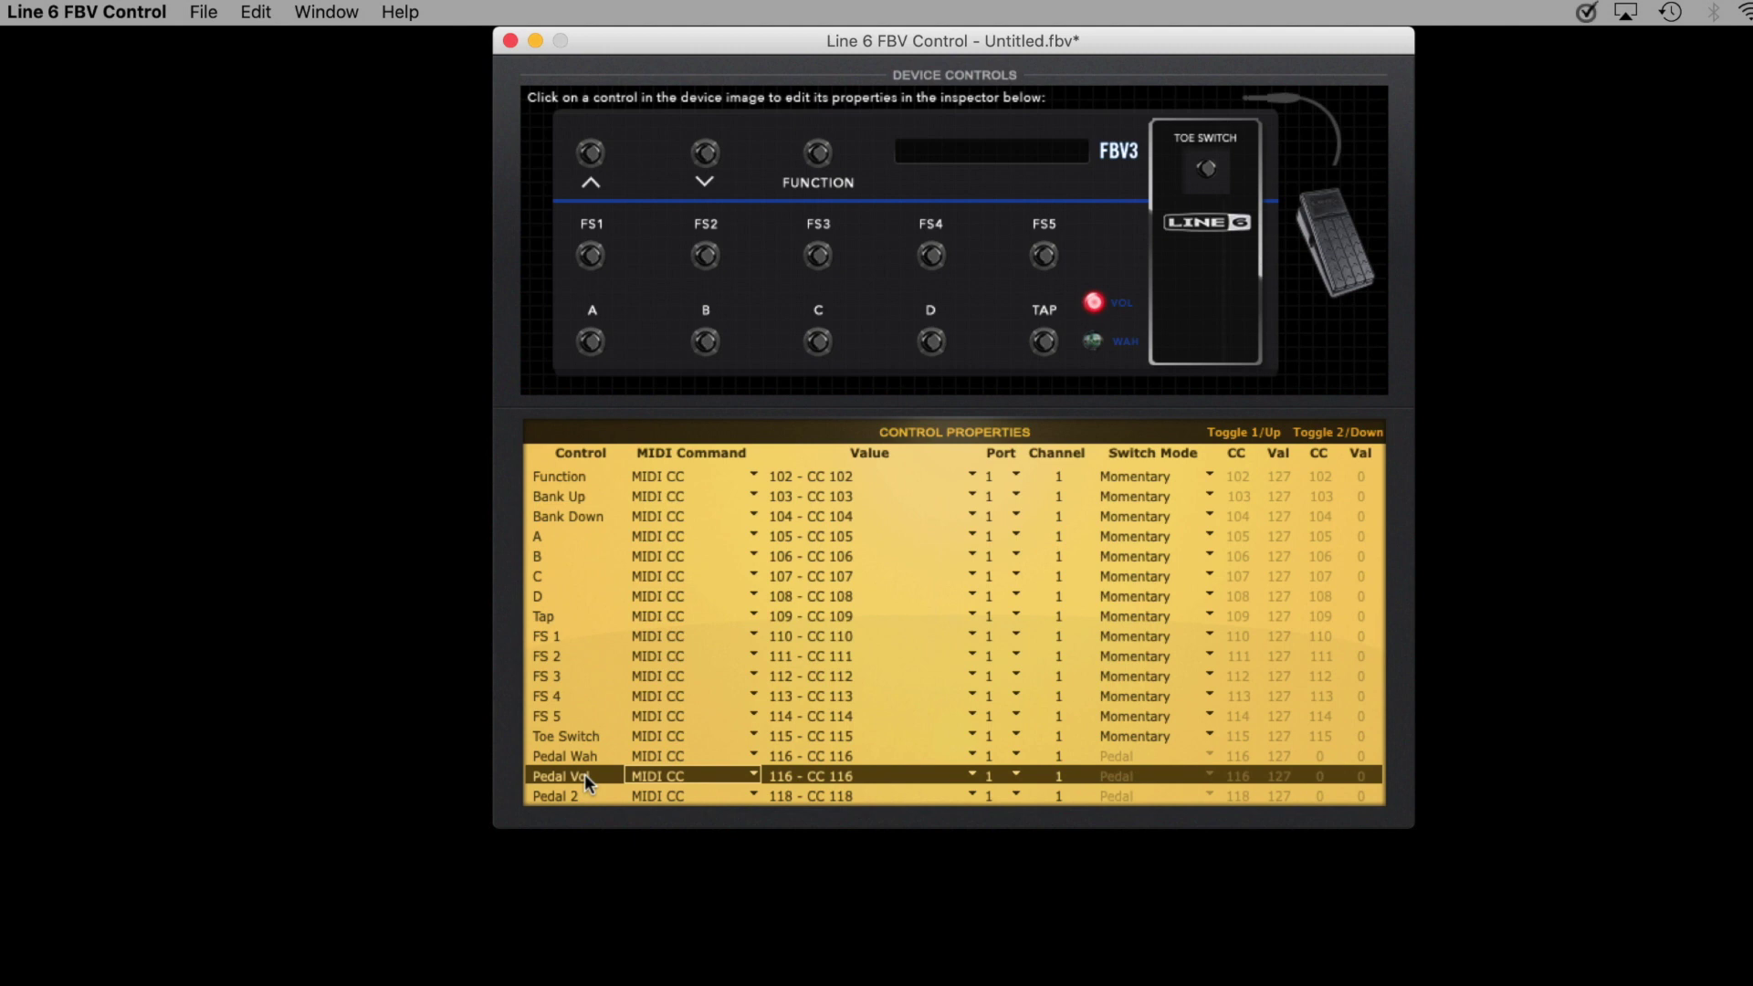
{"action": "left_click", "coordinate": [579, 754]}
{"action": "left_click", "coordinate": [582, 774]}
{"action": "left_click", "coordinate": [584, 732]}
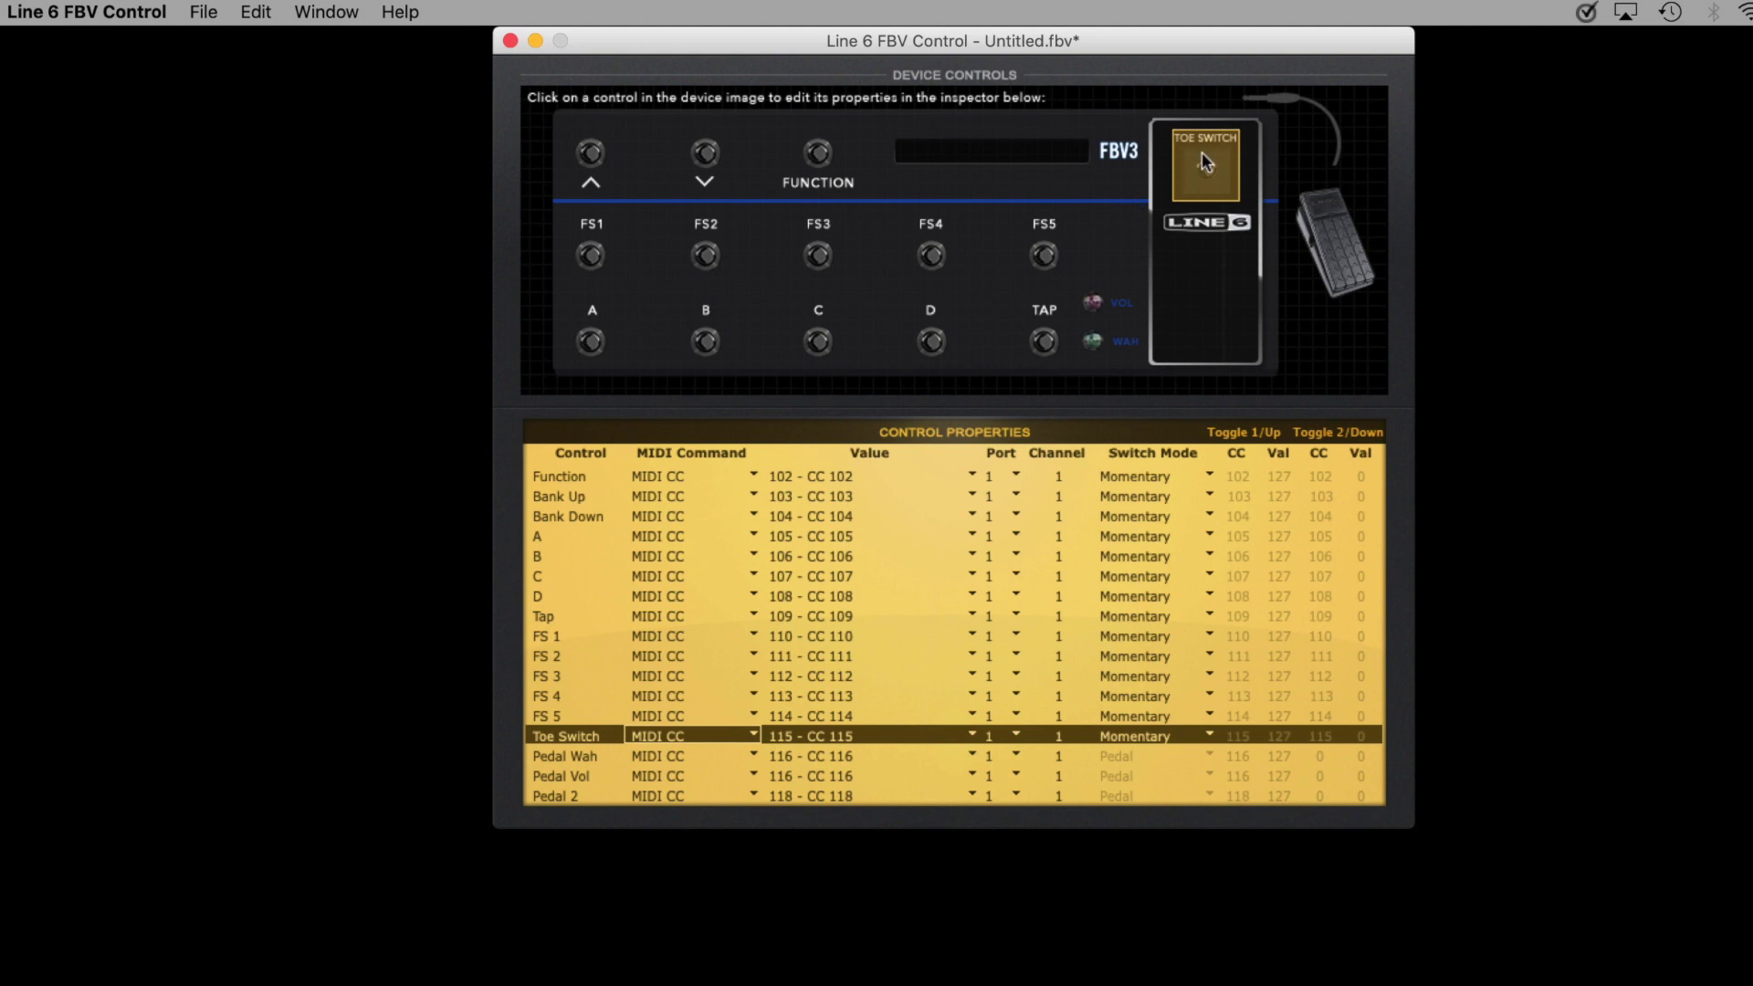
{"action": "left_click", "coordinate": [575, 756]}
{"action": "left_click", "coordinate": [580, 777]}
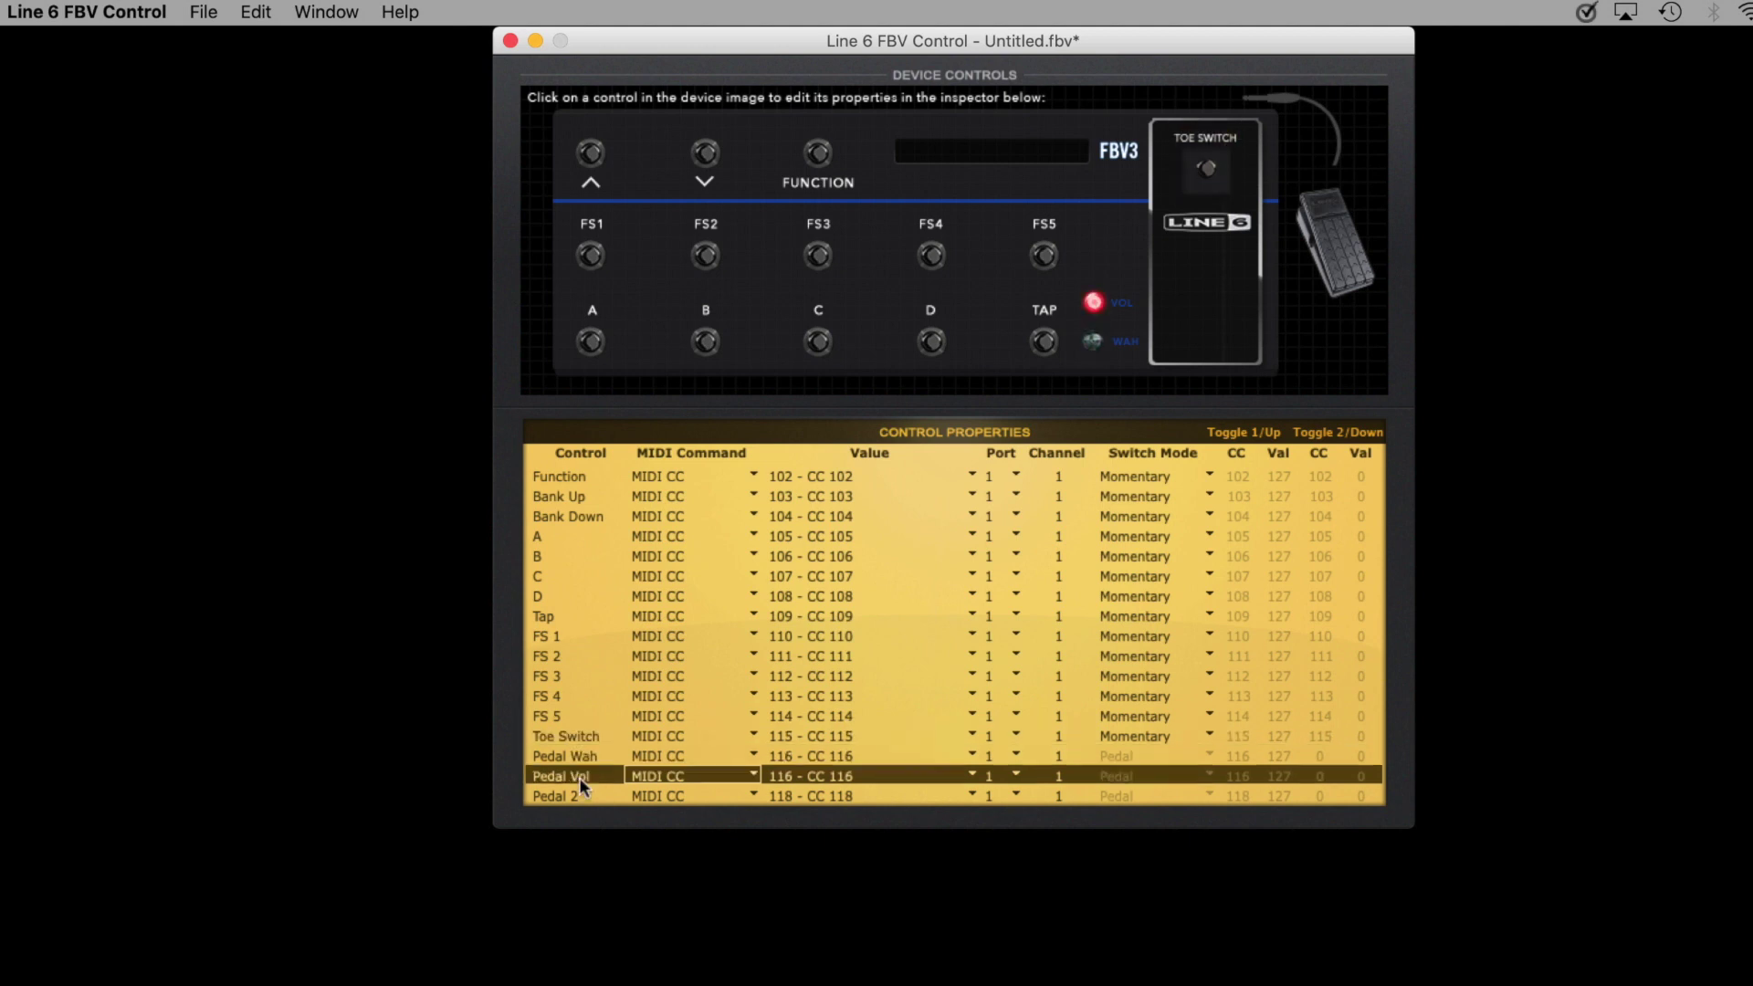
{"action": "left_click", "coordinate": [581, 735]}
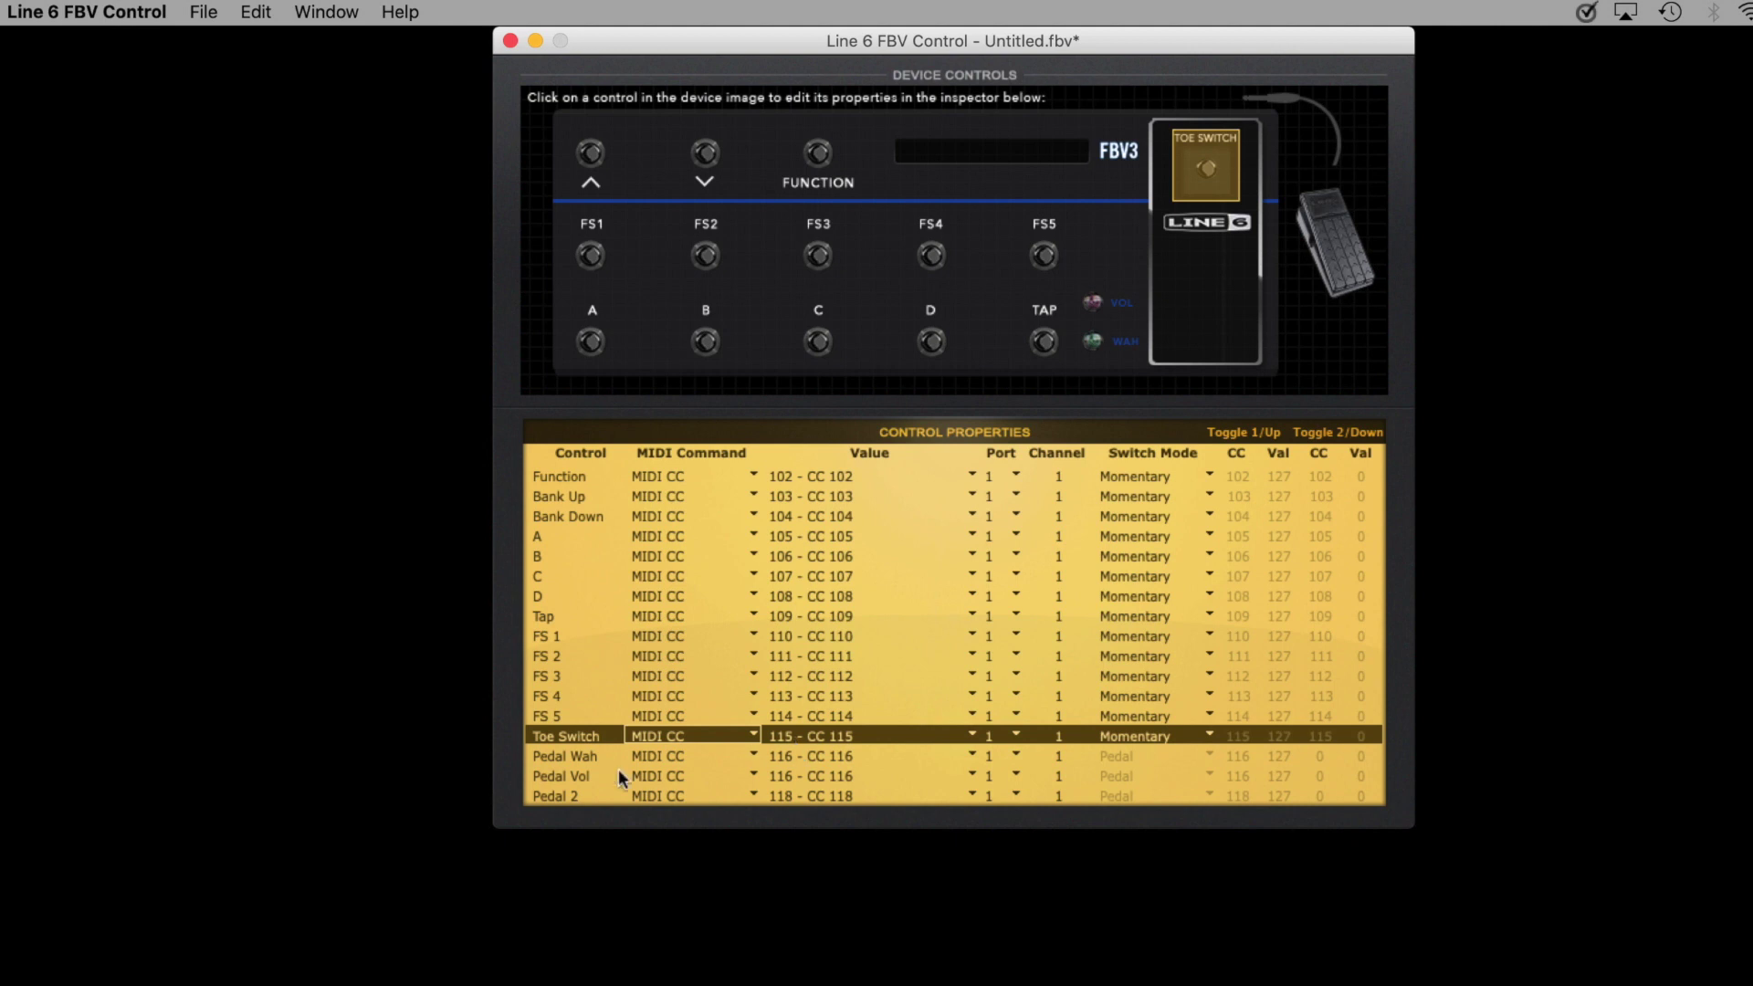
{"action": "left_click", "coordinate": [564, 756]}
{"action": "left_click", "coordinate": [584, 775]}
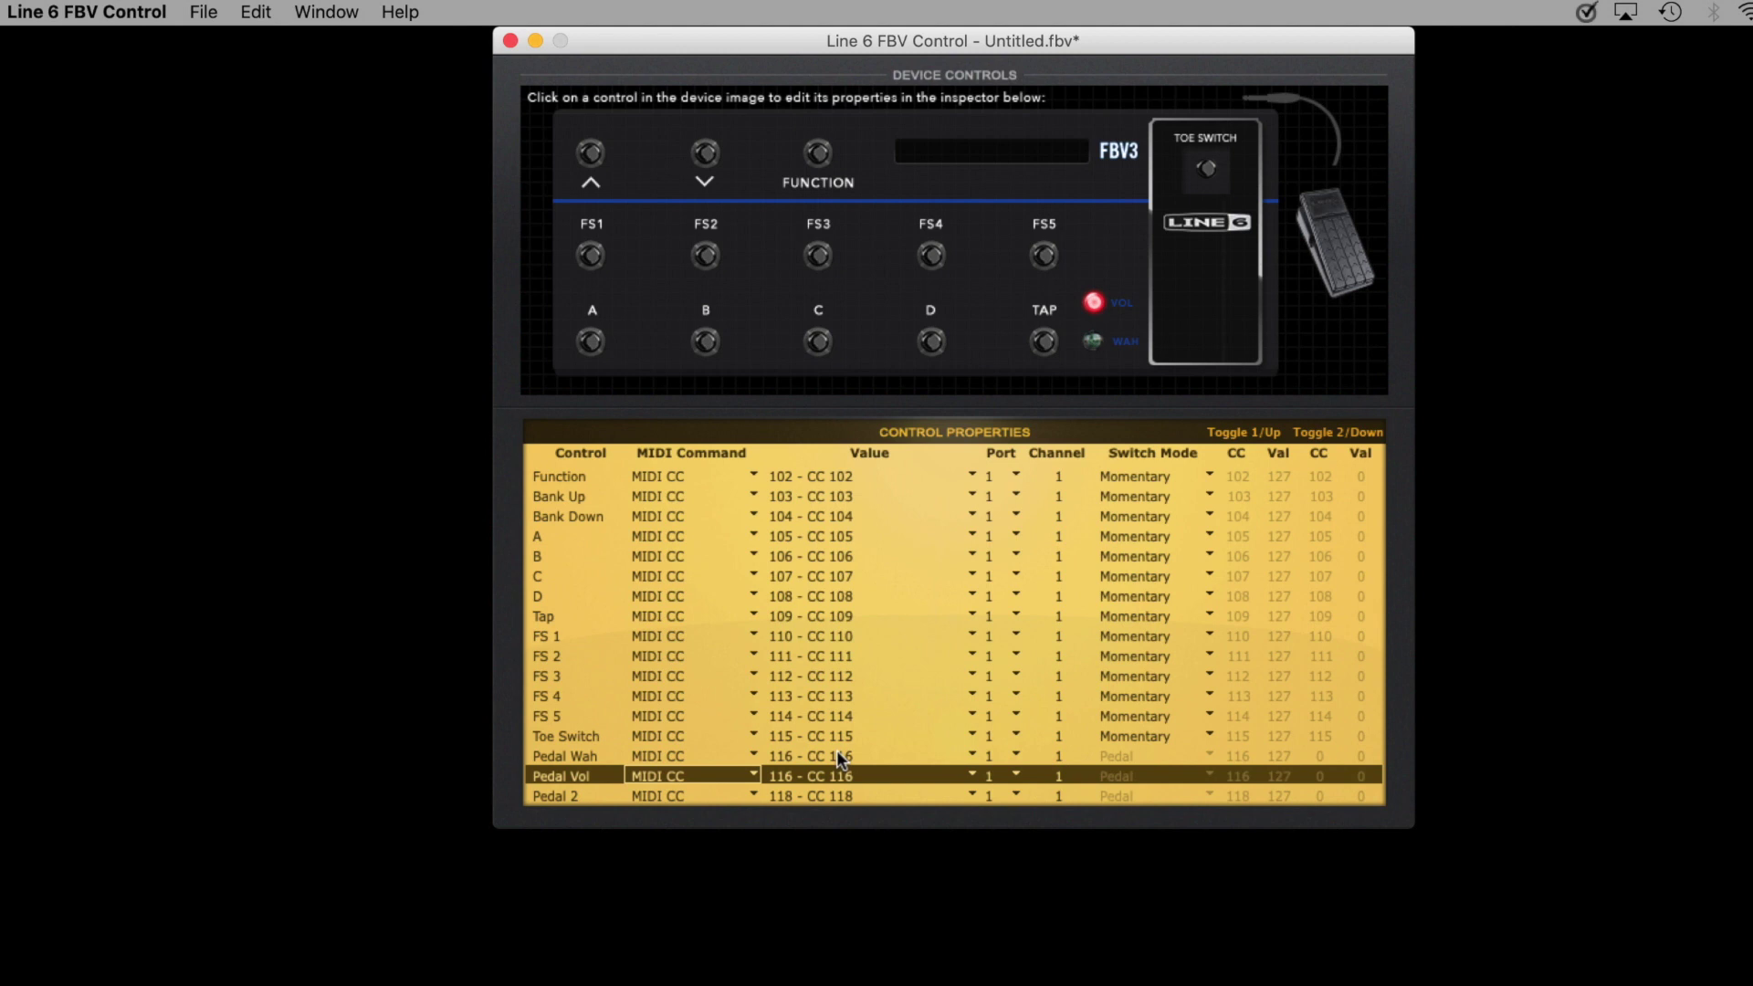
{"action": "left_click", "coordinate": [583, 738]}
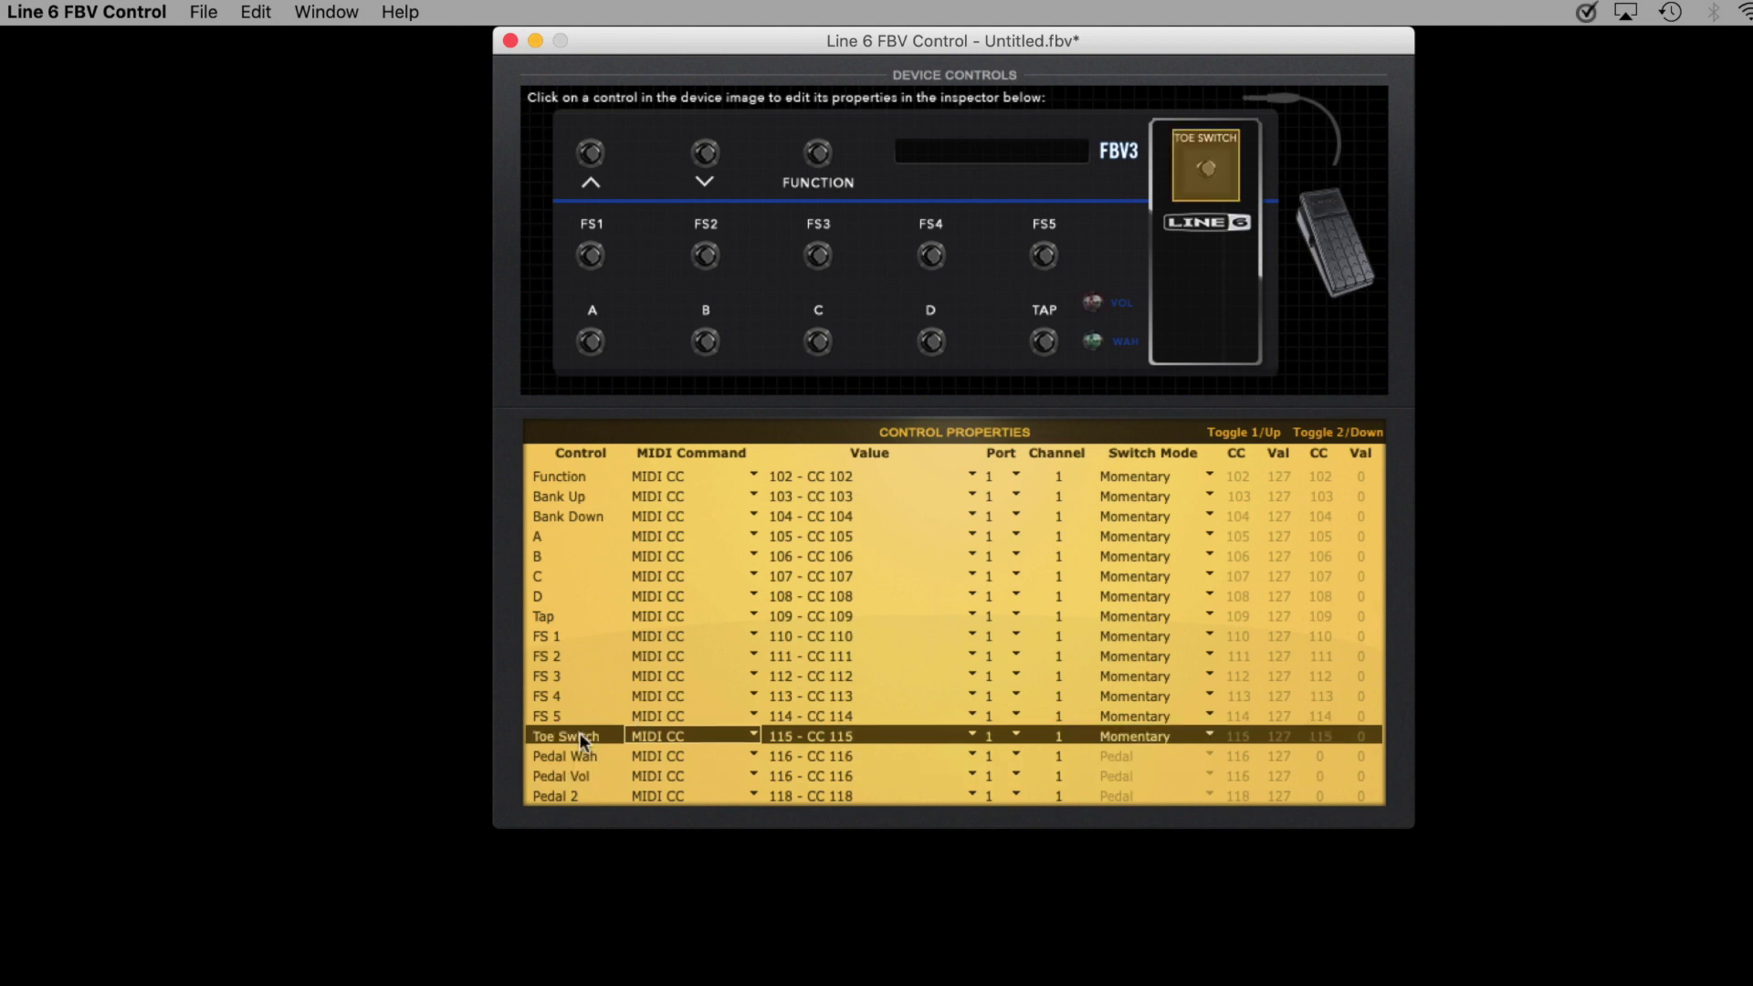
{"action": "left_click", "coordinate": [579, 758]}
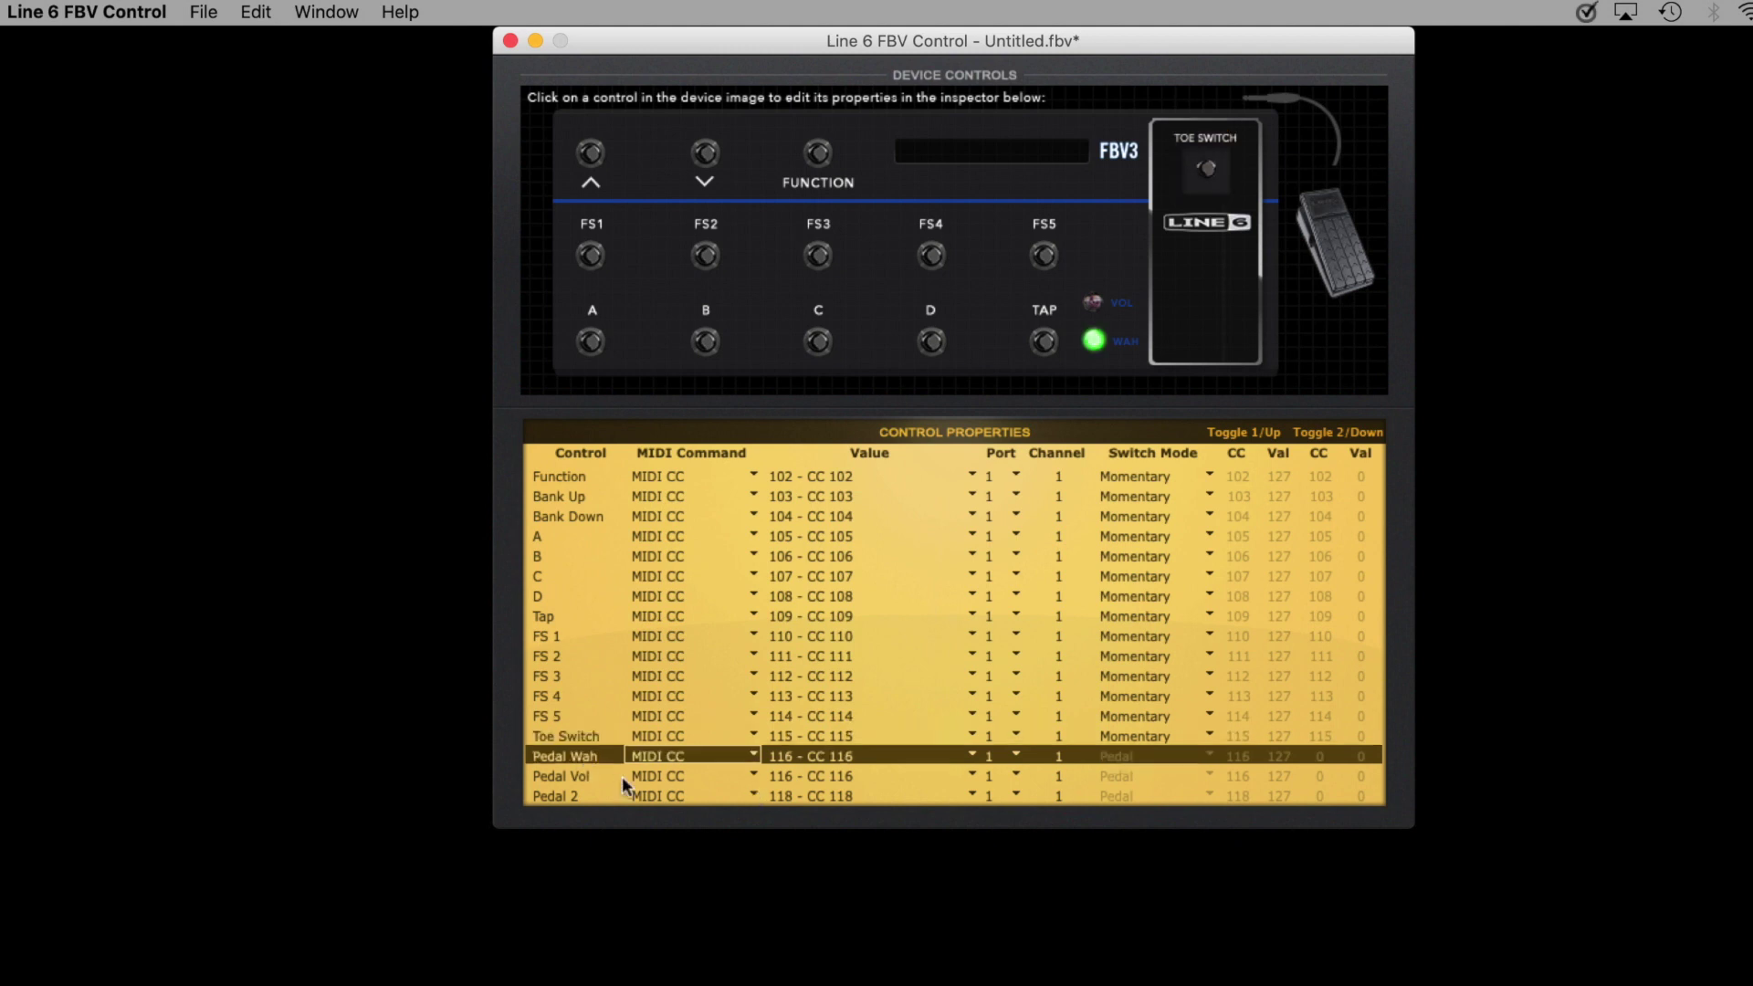
{"action": "left_click", "coordinate": [597, 775]}
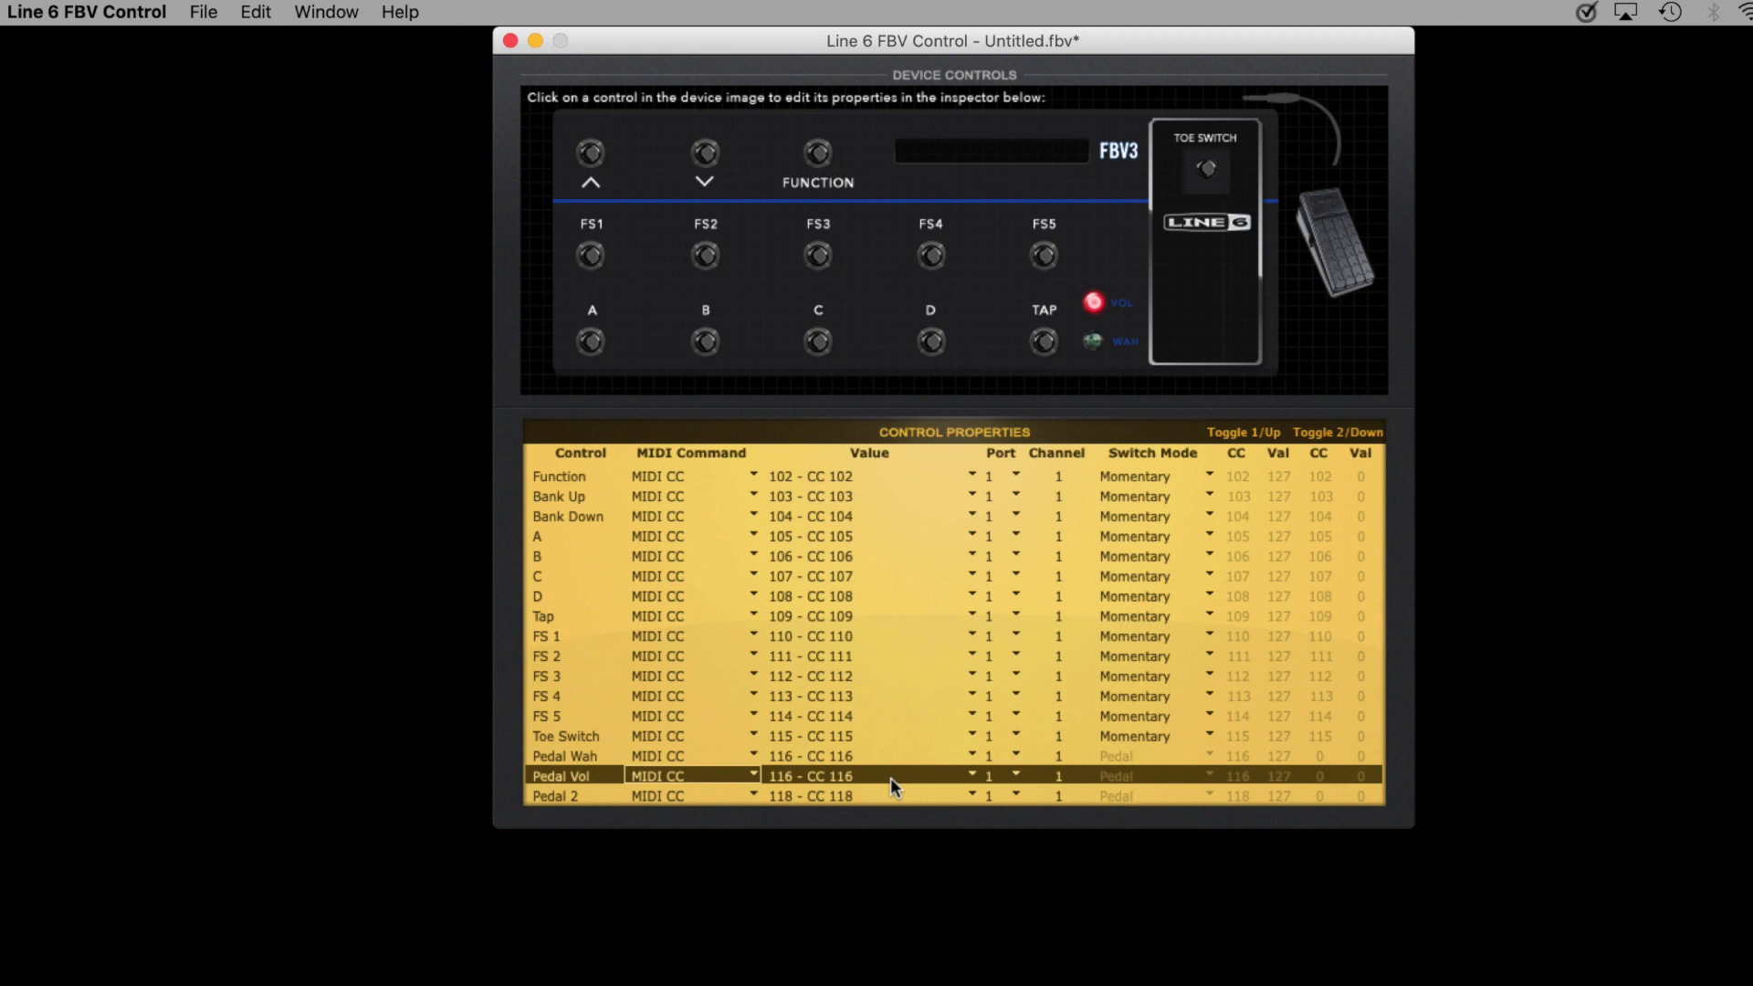
{"action": "left_click", "coordinate": [574, 758]}
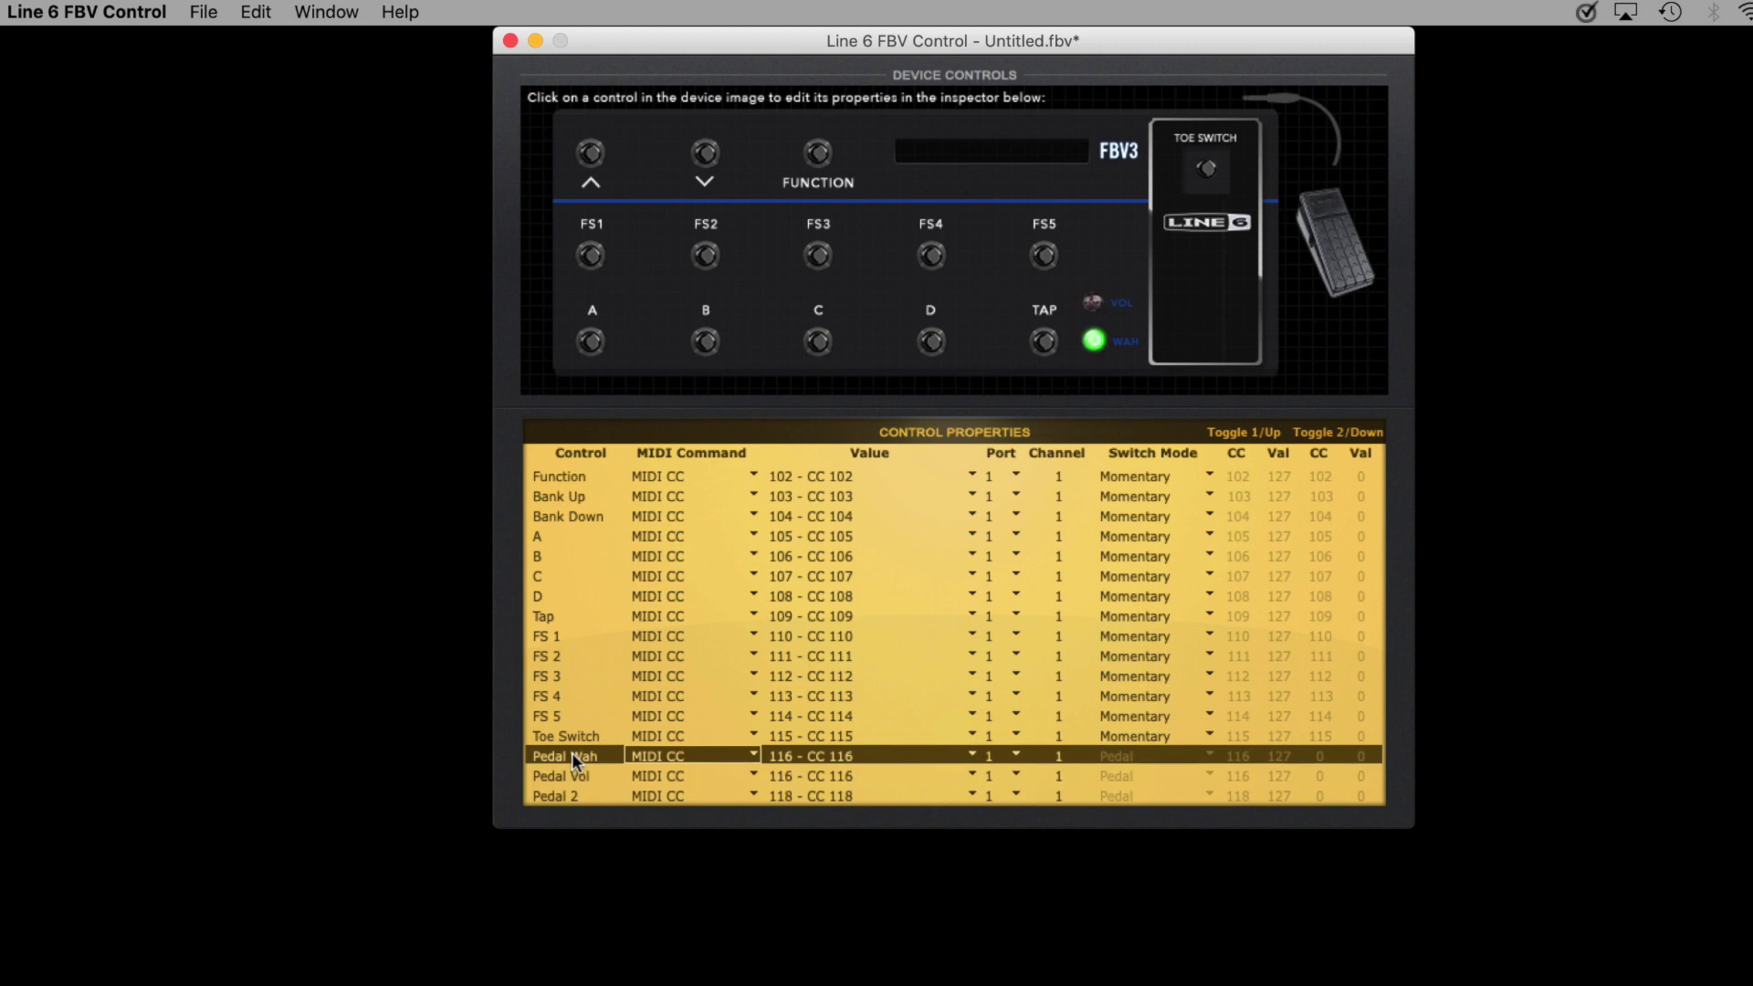
{"action": "left_click", "coordinate": [575, 776]}
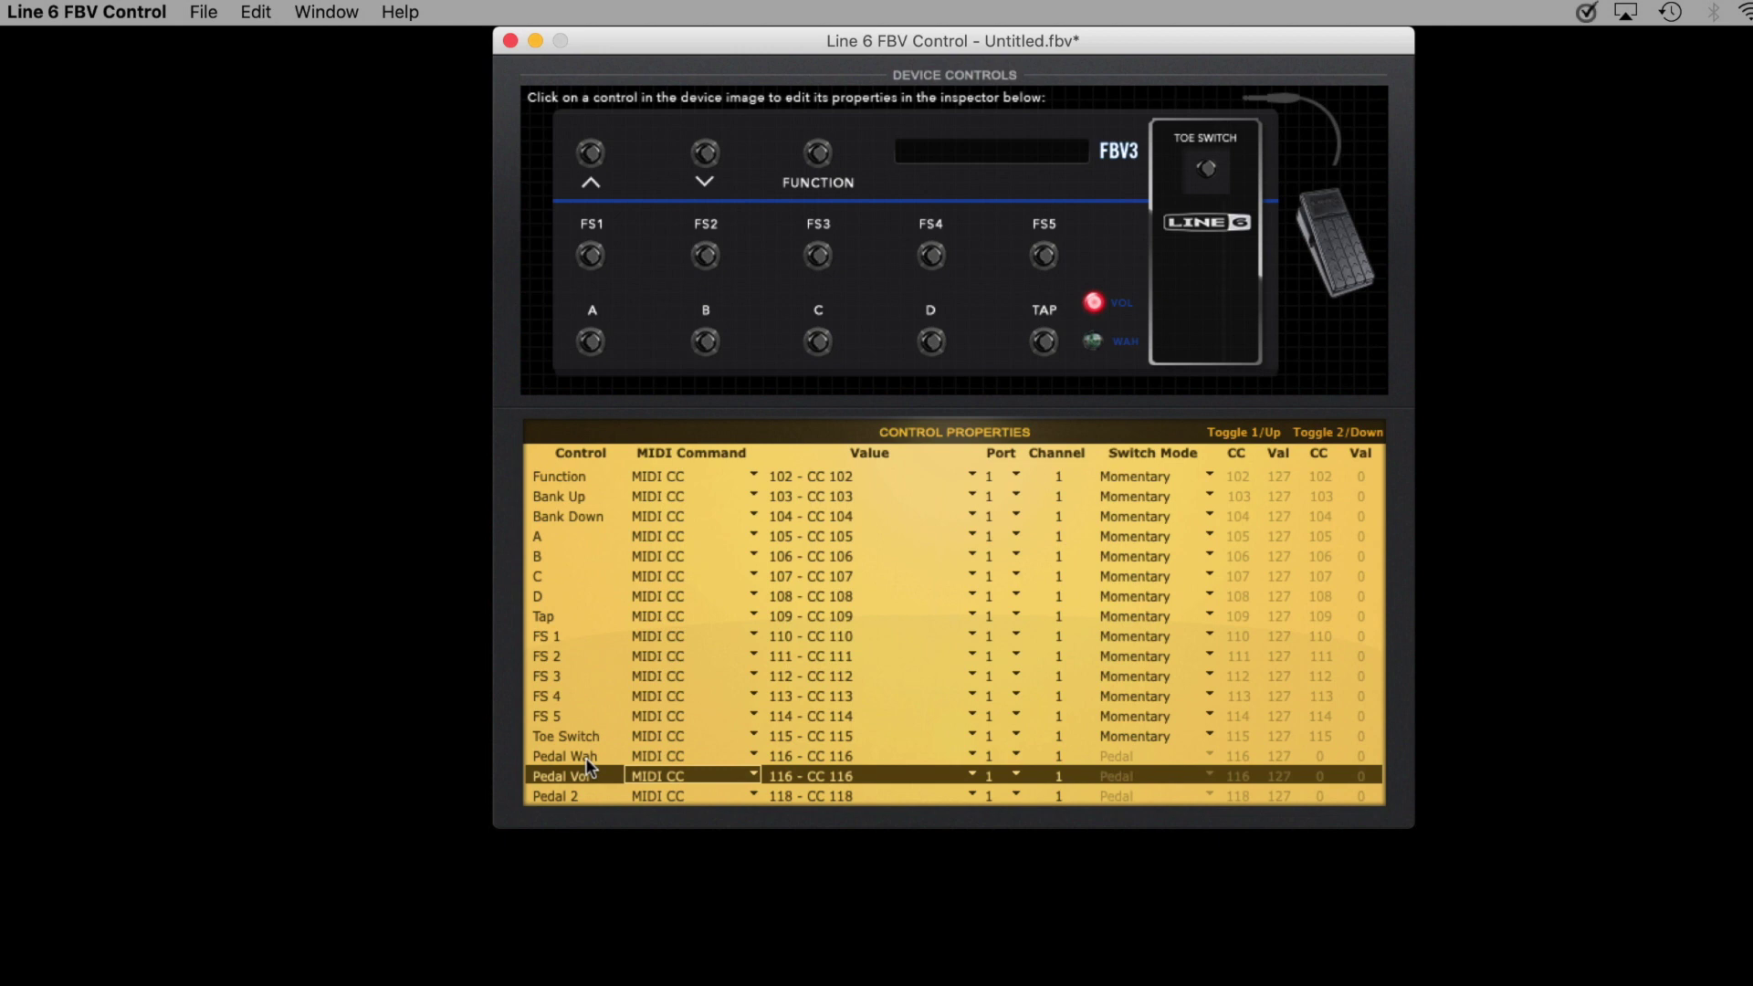
{"action": "left_click", "coordinate": [585, 758]}
{"action": "left_click", "coordinate": [592, 780]}
{"action": "left_click", "coordinate": [585, 758]}
{"action": "left_click", "coordinate": [589, 738]}
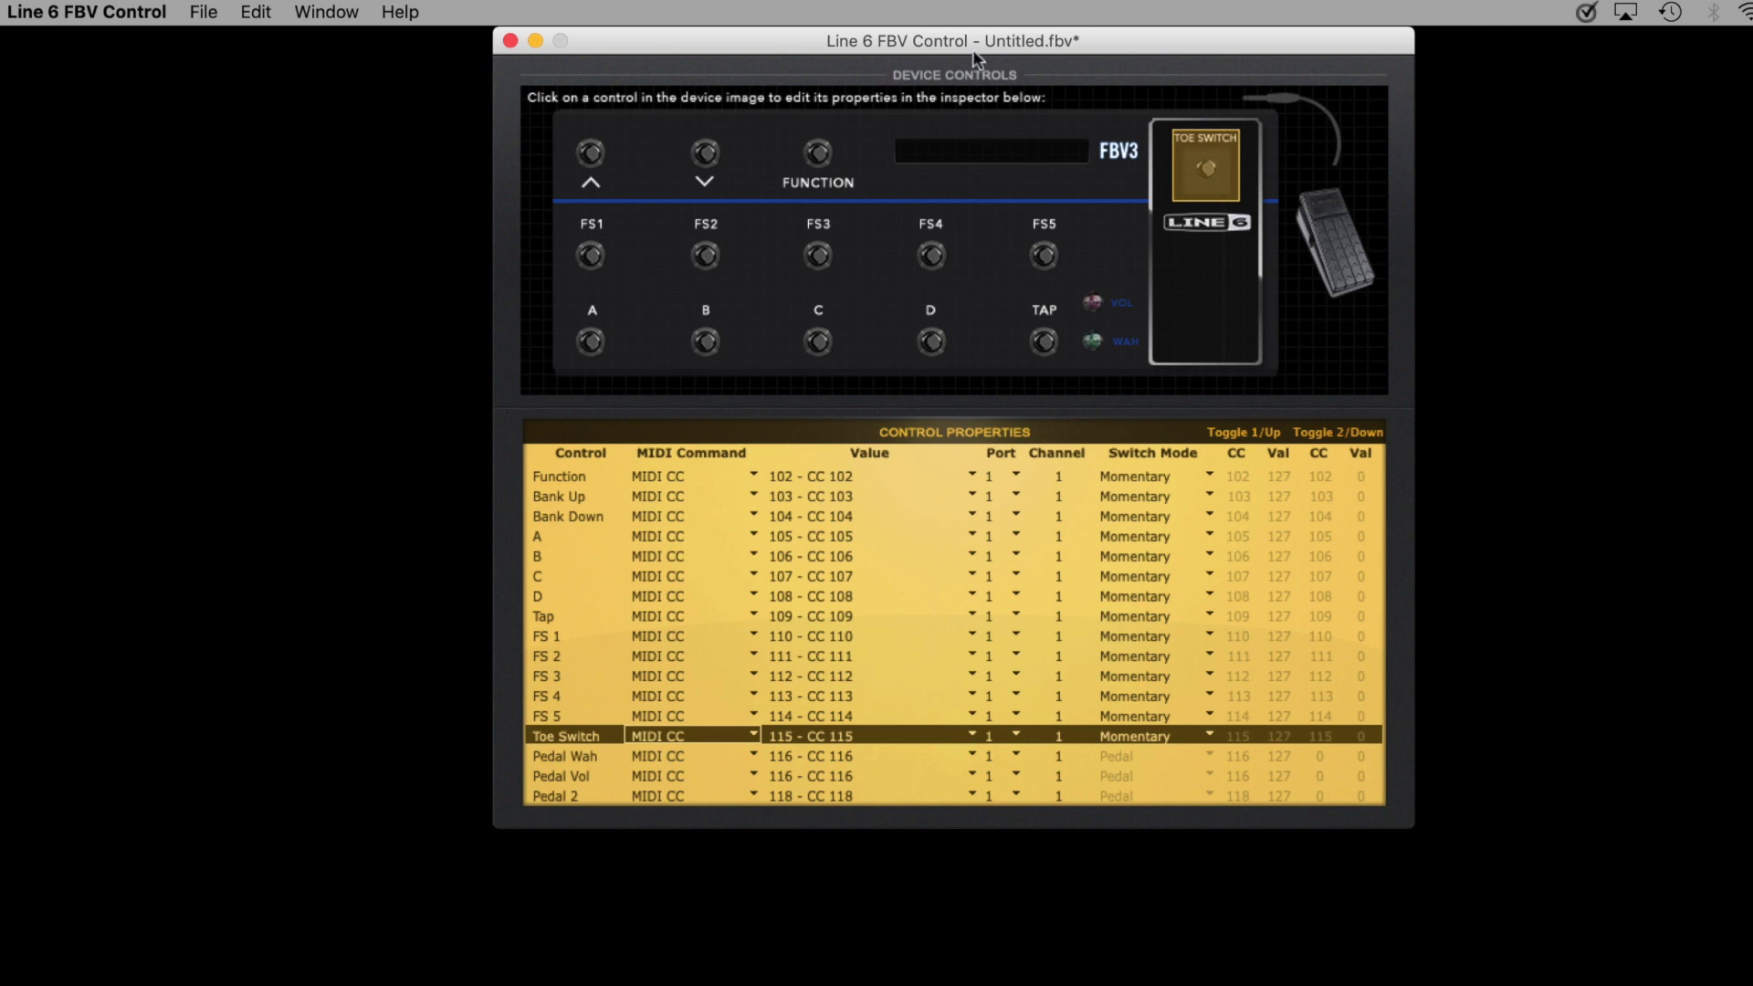
{"action": "left_click_drag", "start_coordinate": [973, 41], "coordinate": [986, 41]}
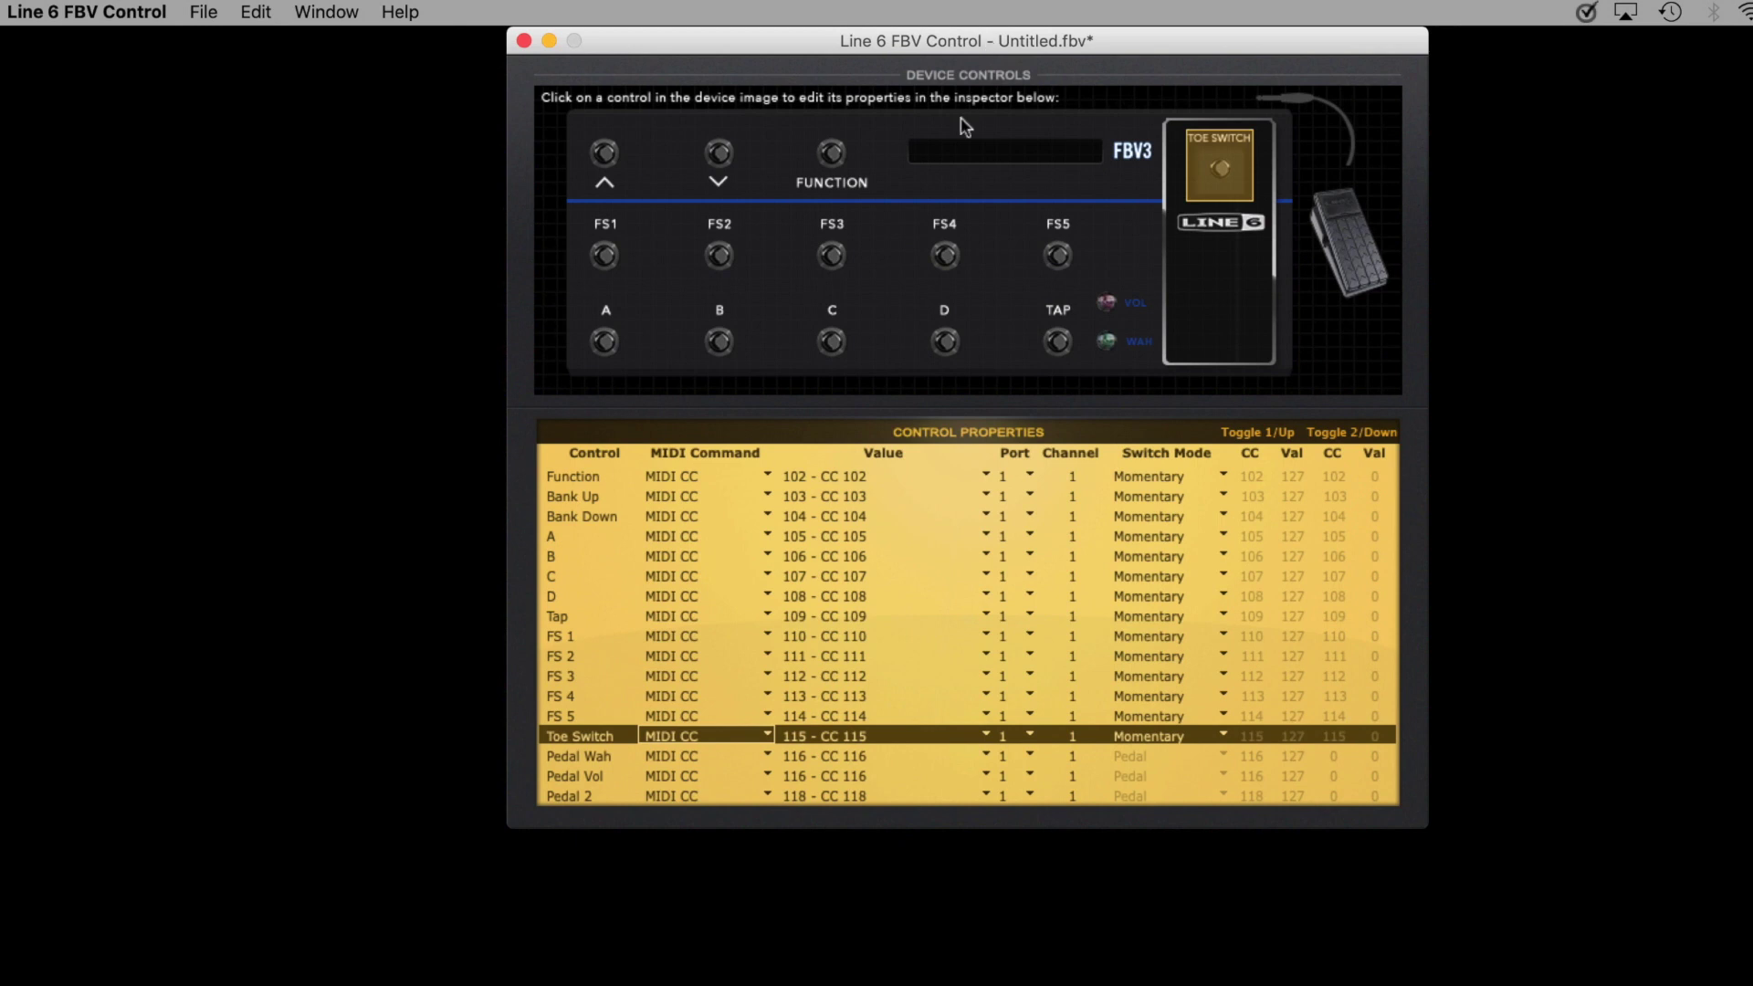
{"action": "left_click", "coordinate": [204, 15]}
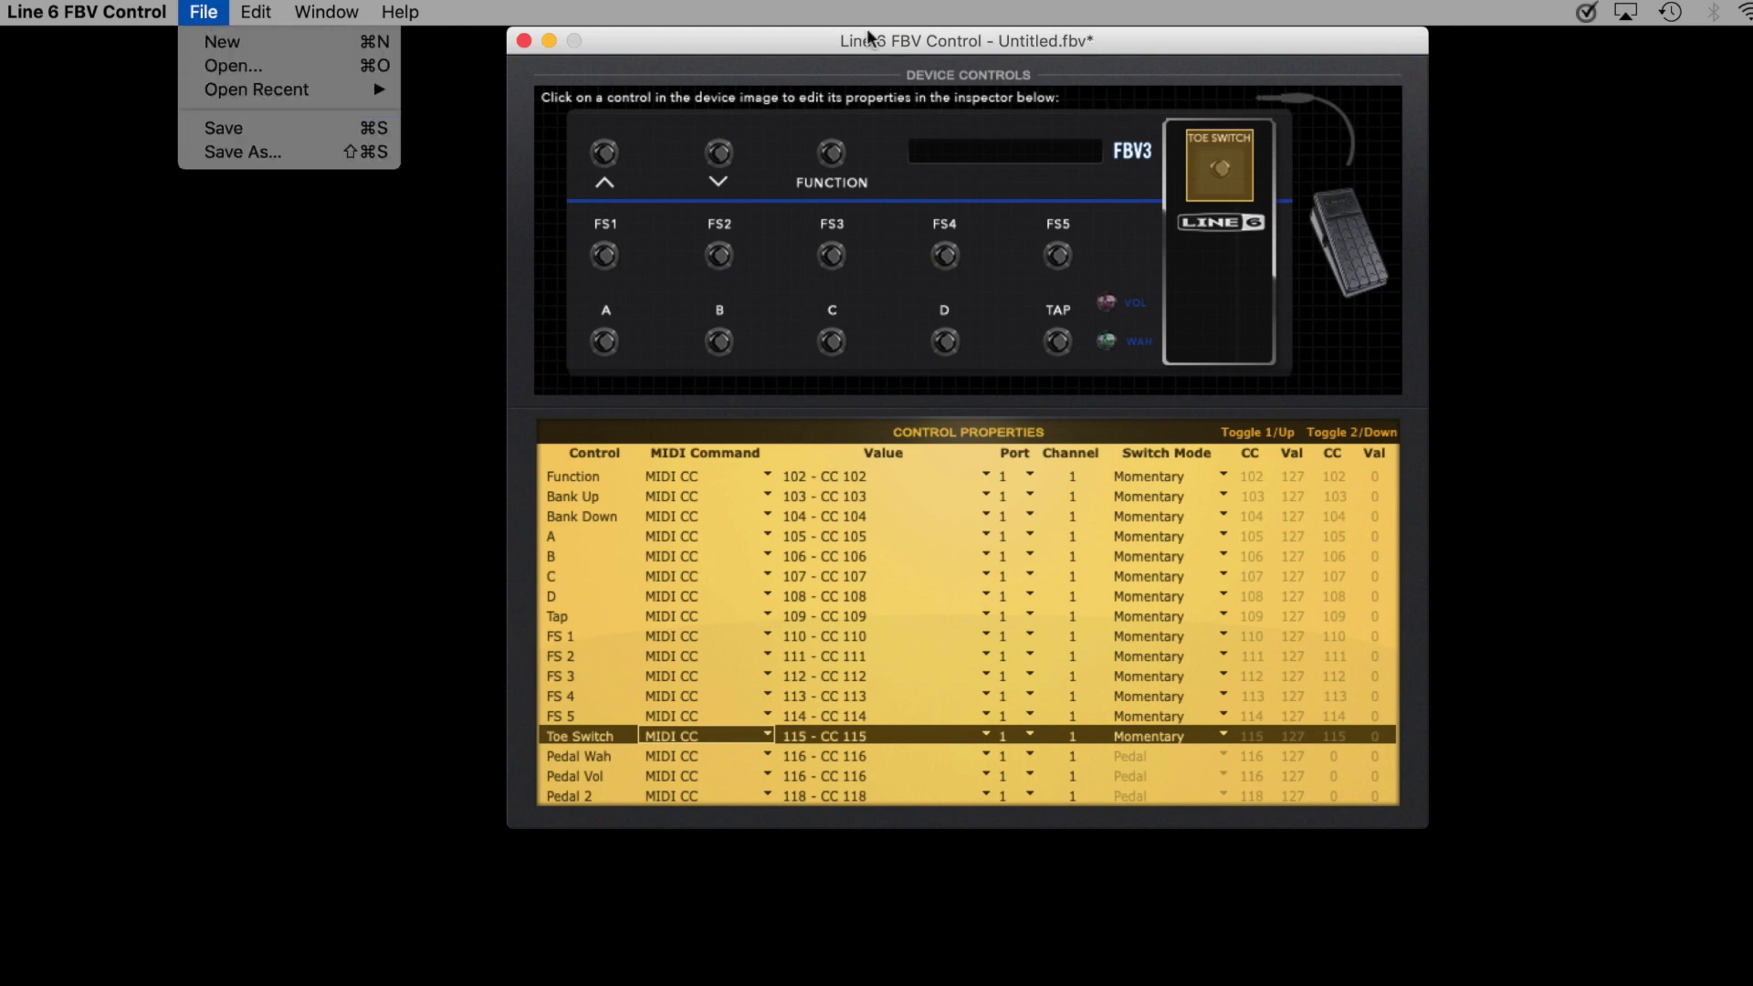
{"action": "left_click", "coordinate": [838, 53]}
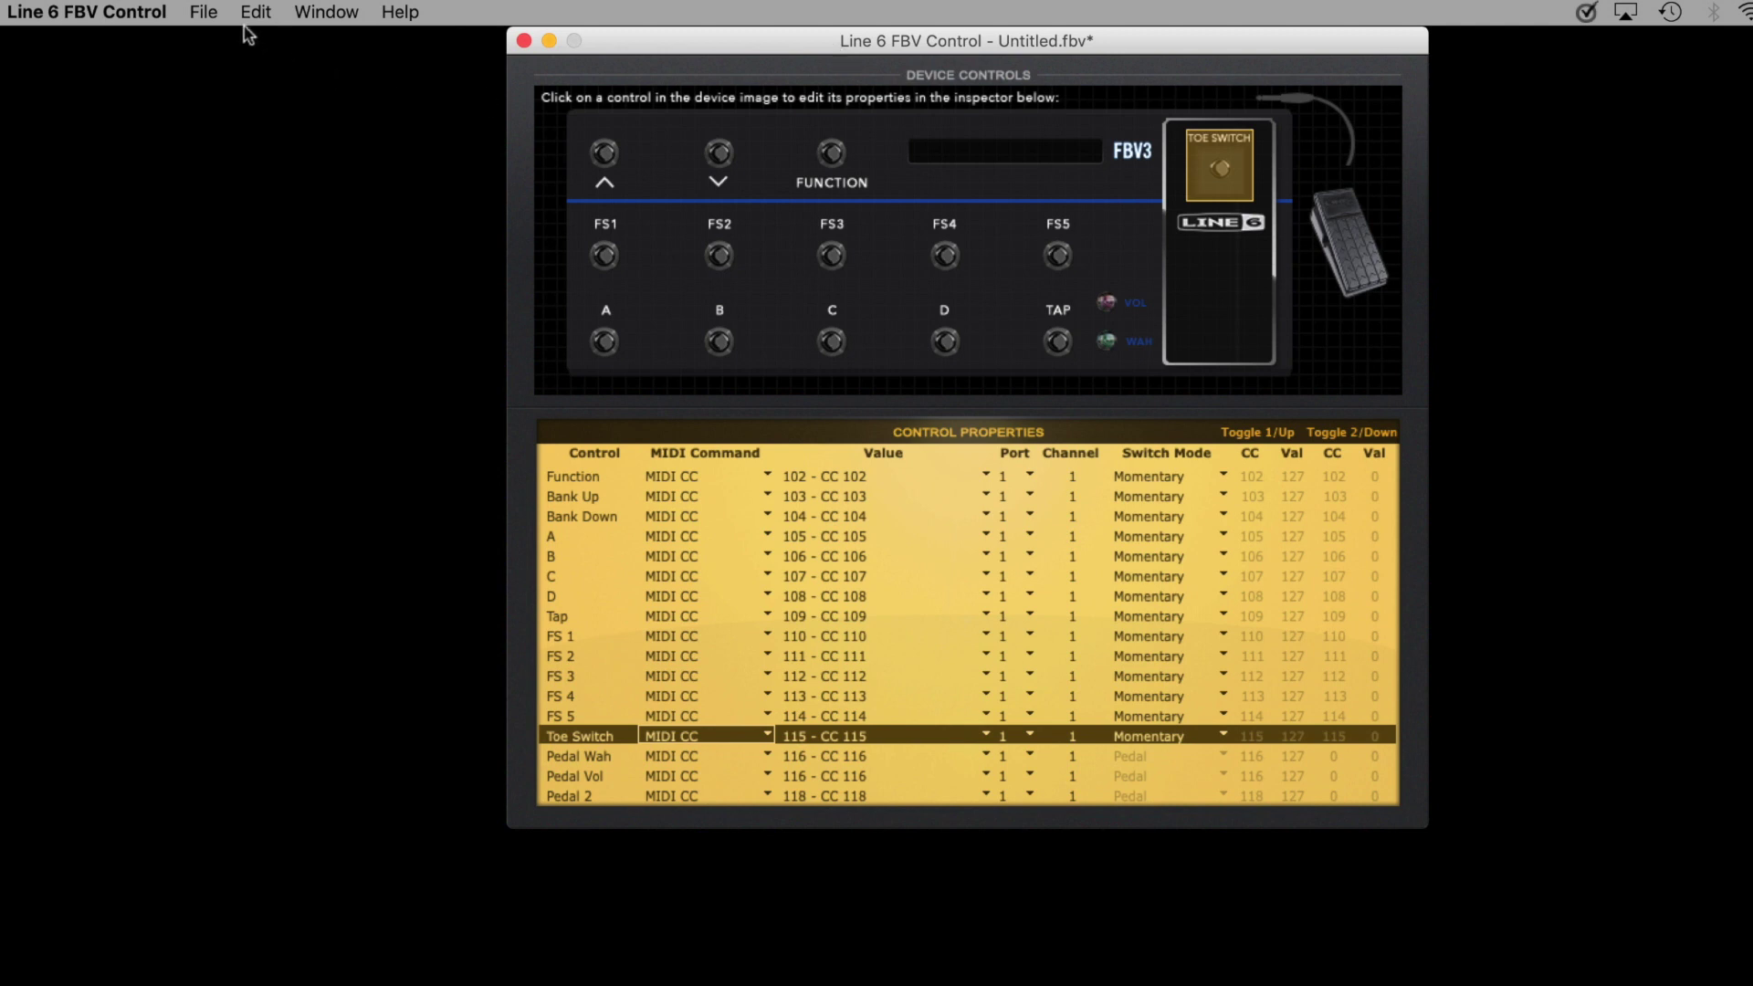
{"action": "left_click", "coordinate": [217, 15]}
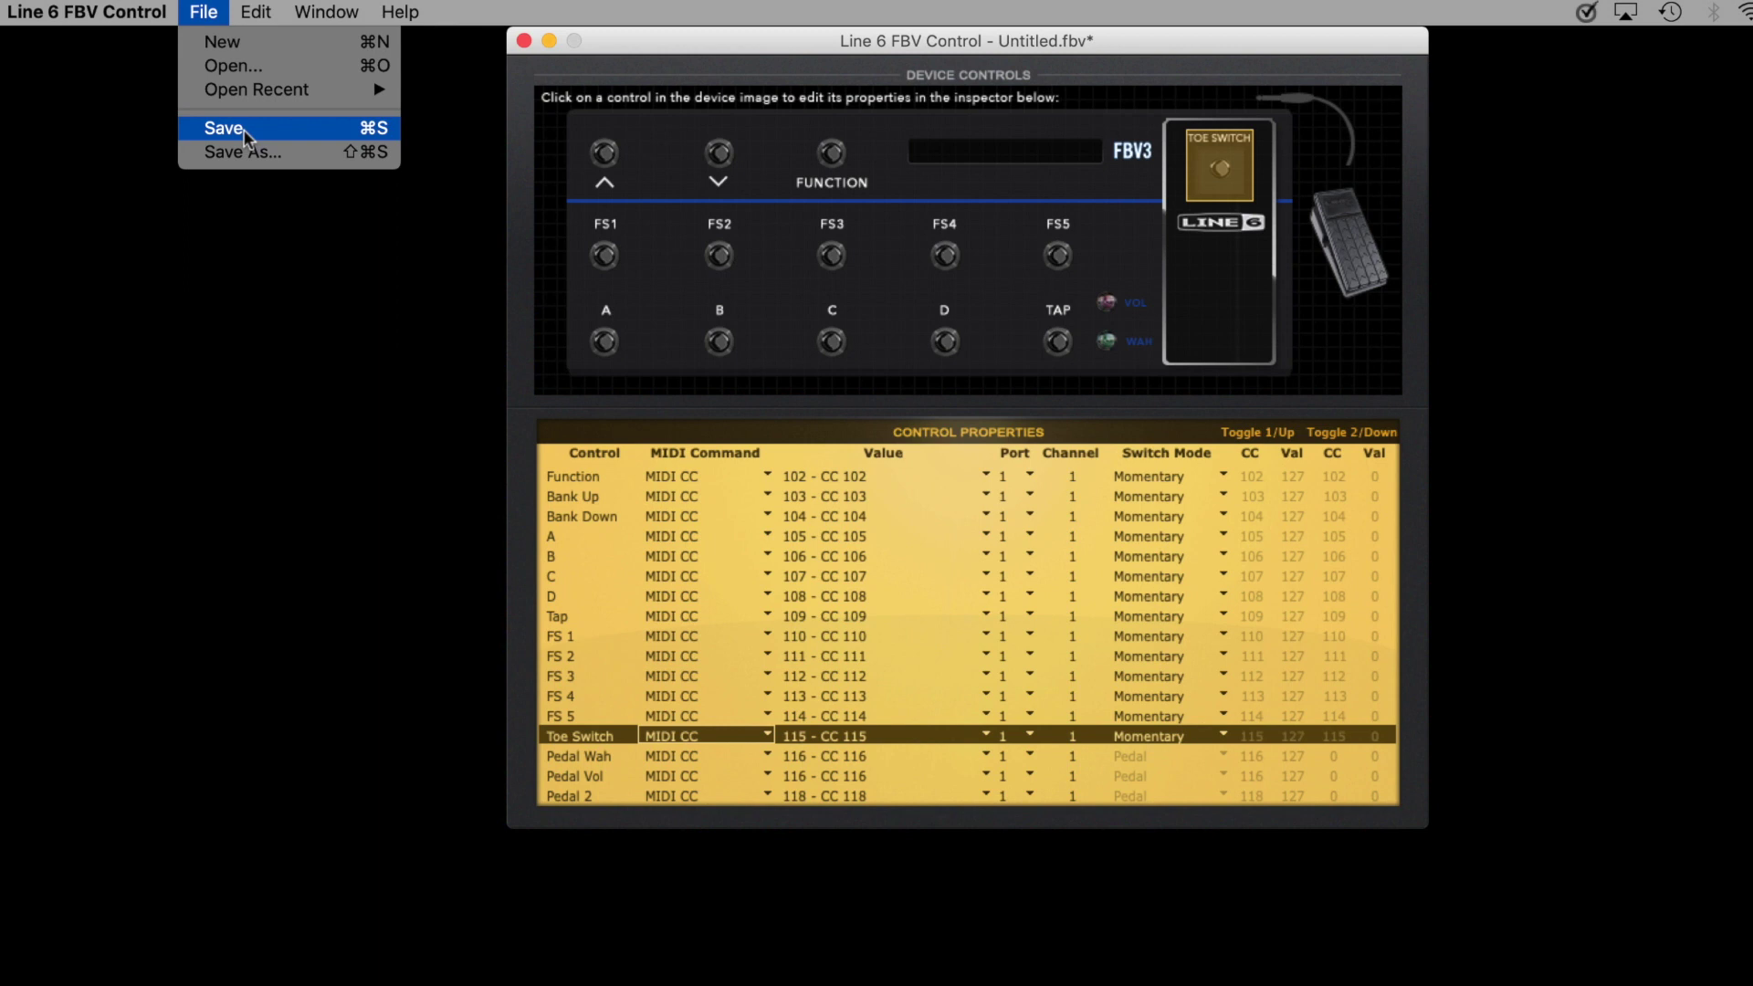
{"action": "left_click", "coordinate": [698, 46]}
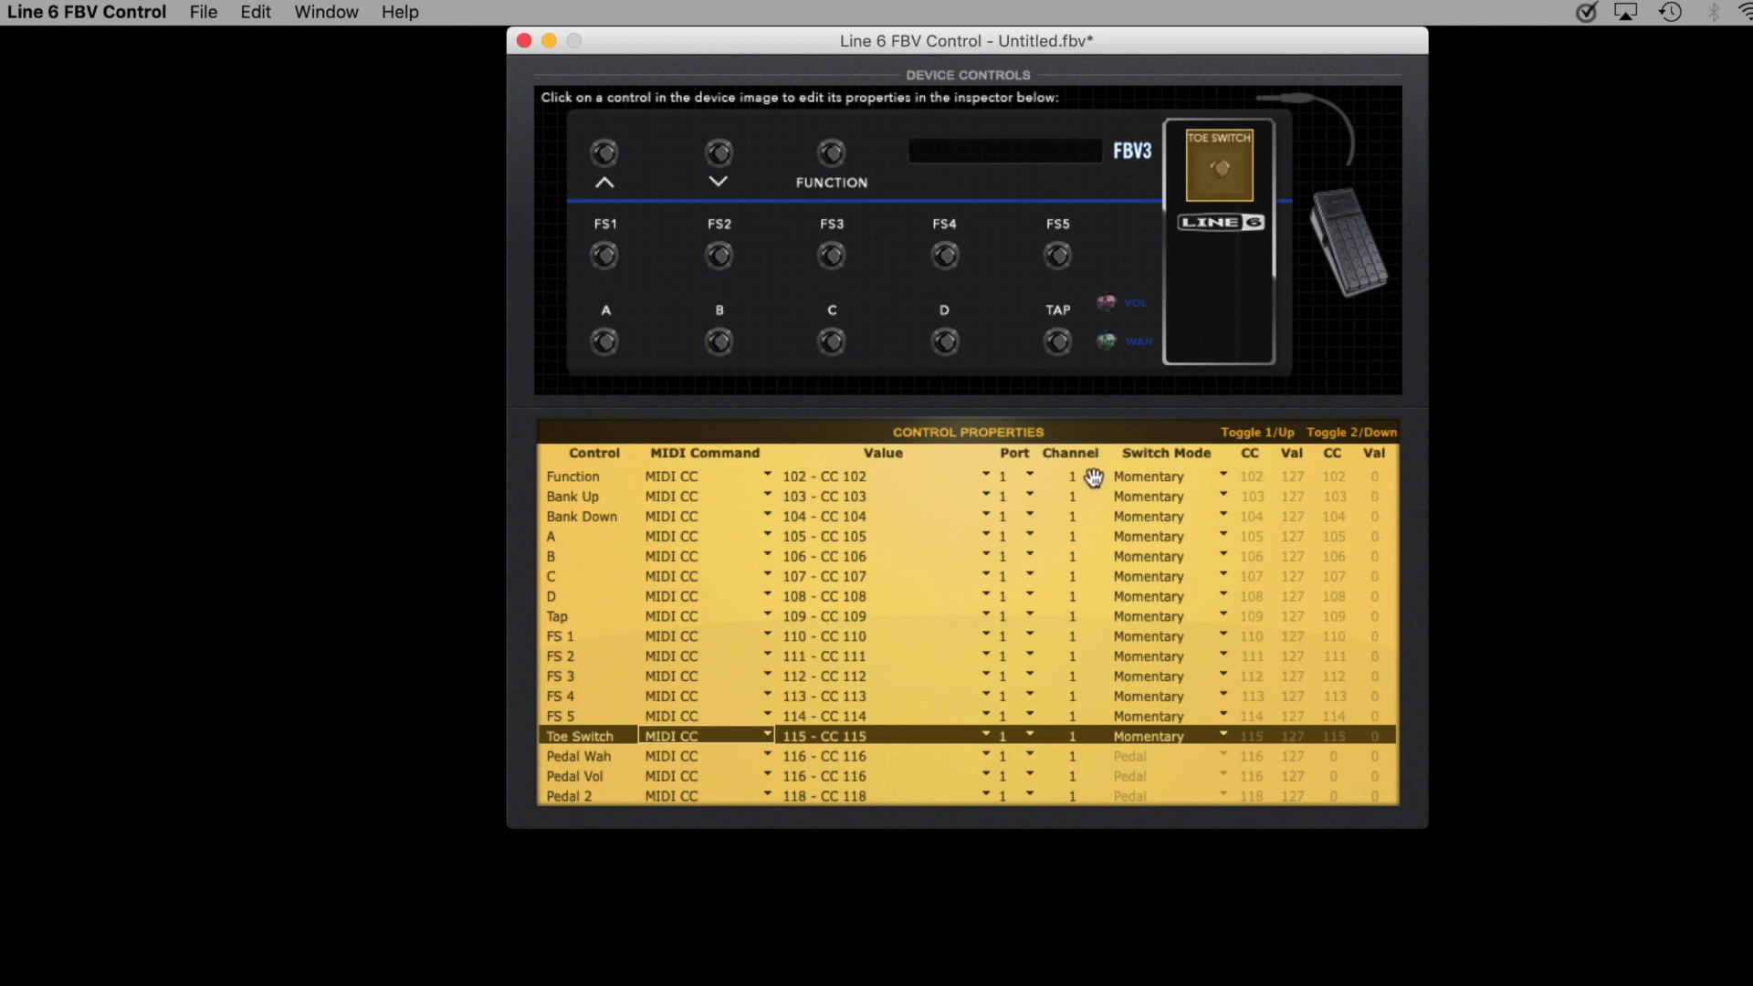
- Keep the Function row's Switch Mode at Momentary, then switch to the Sunday Guitar 2 concert in MainStage 3
{"action": "left_click", "coordinate": [1172, 475]}
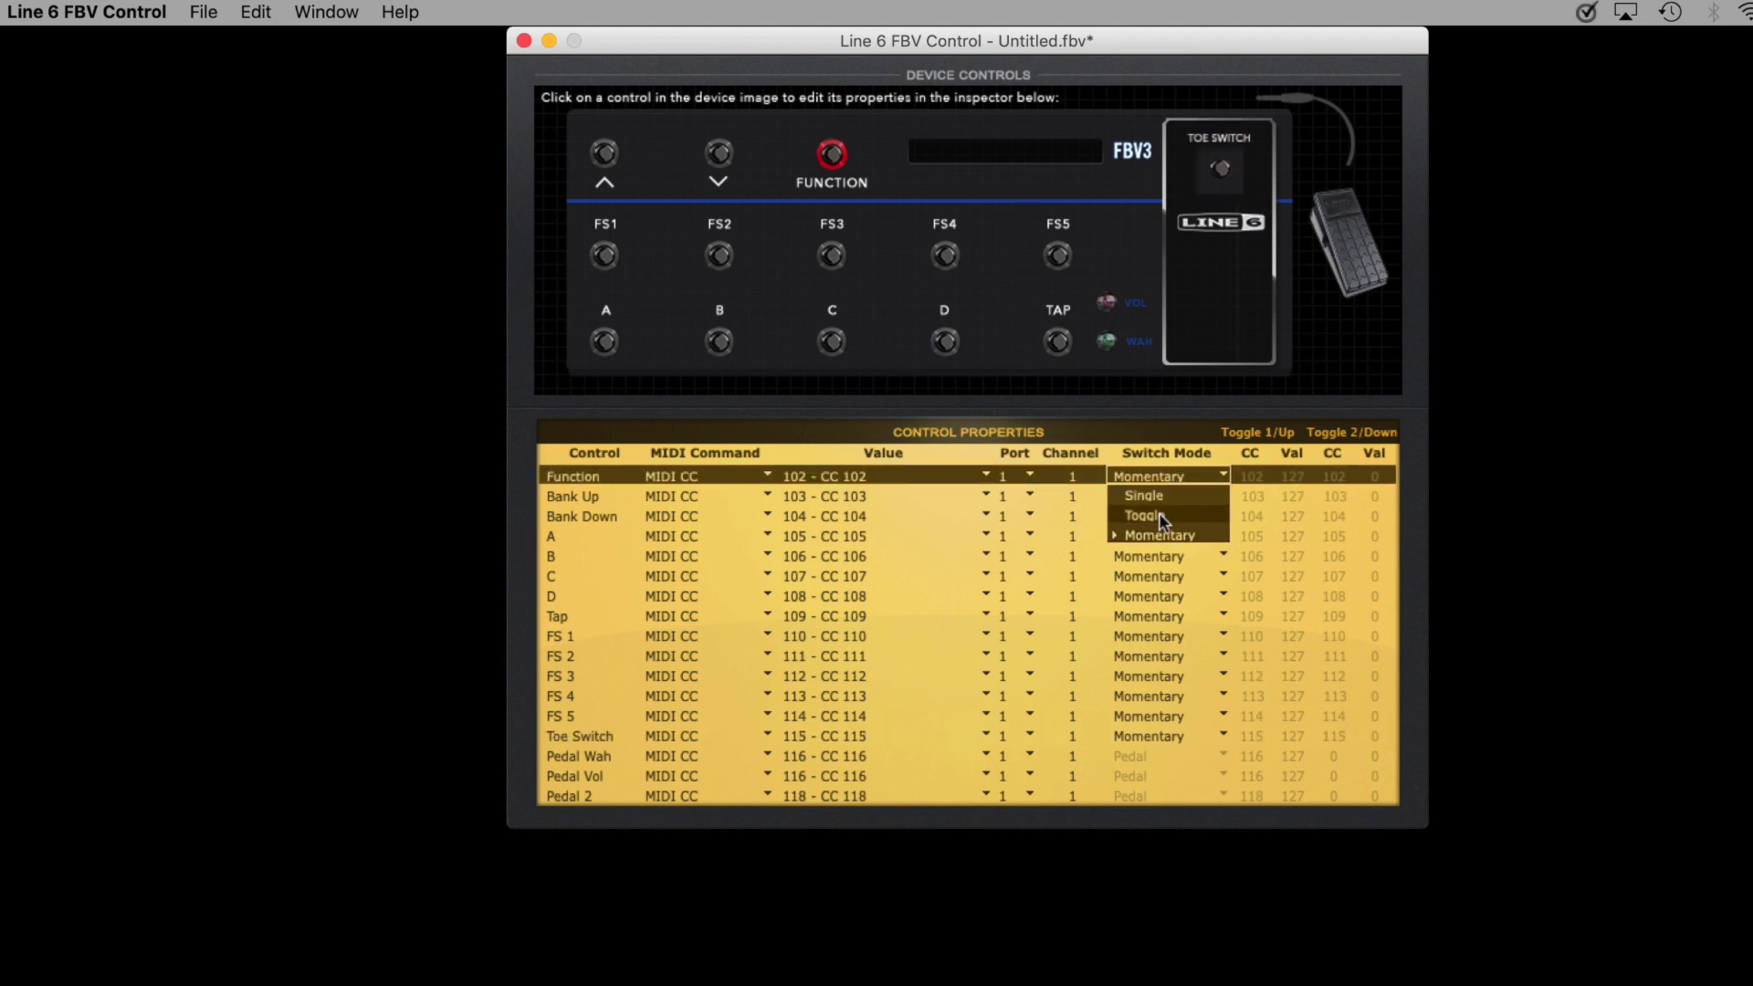
{"action": "left_click", "coordinate": [1162, 429]}
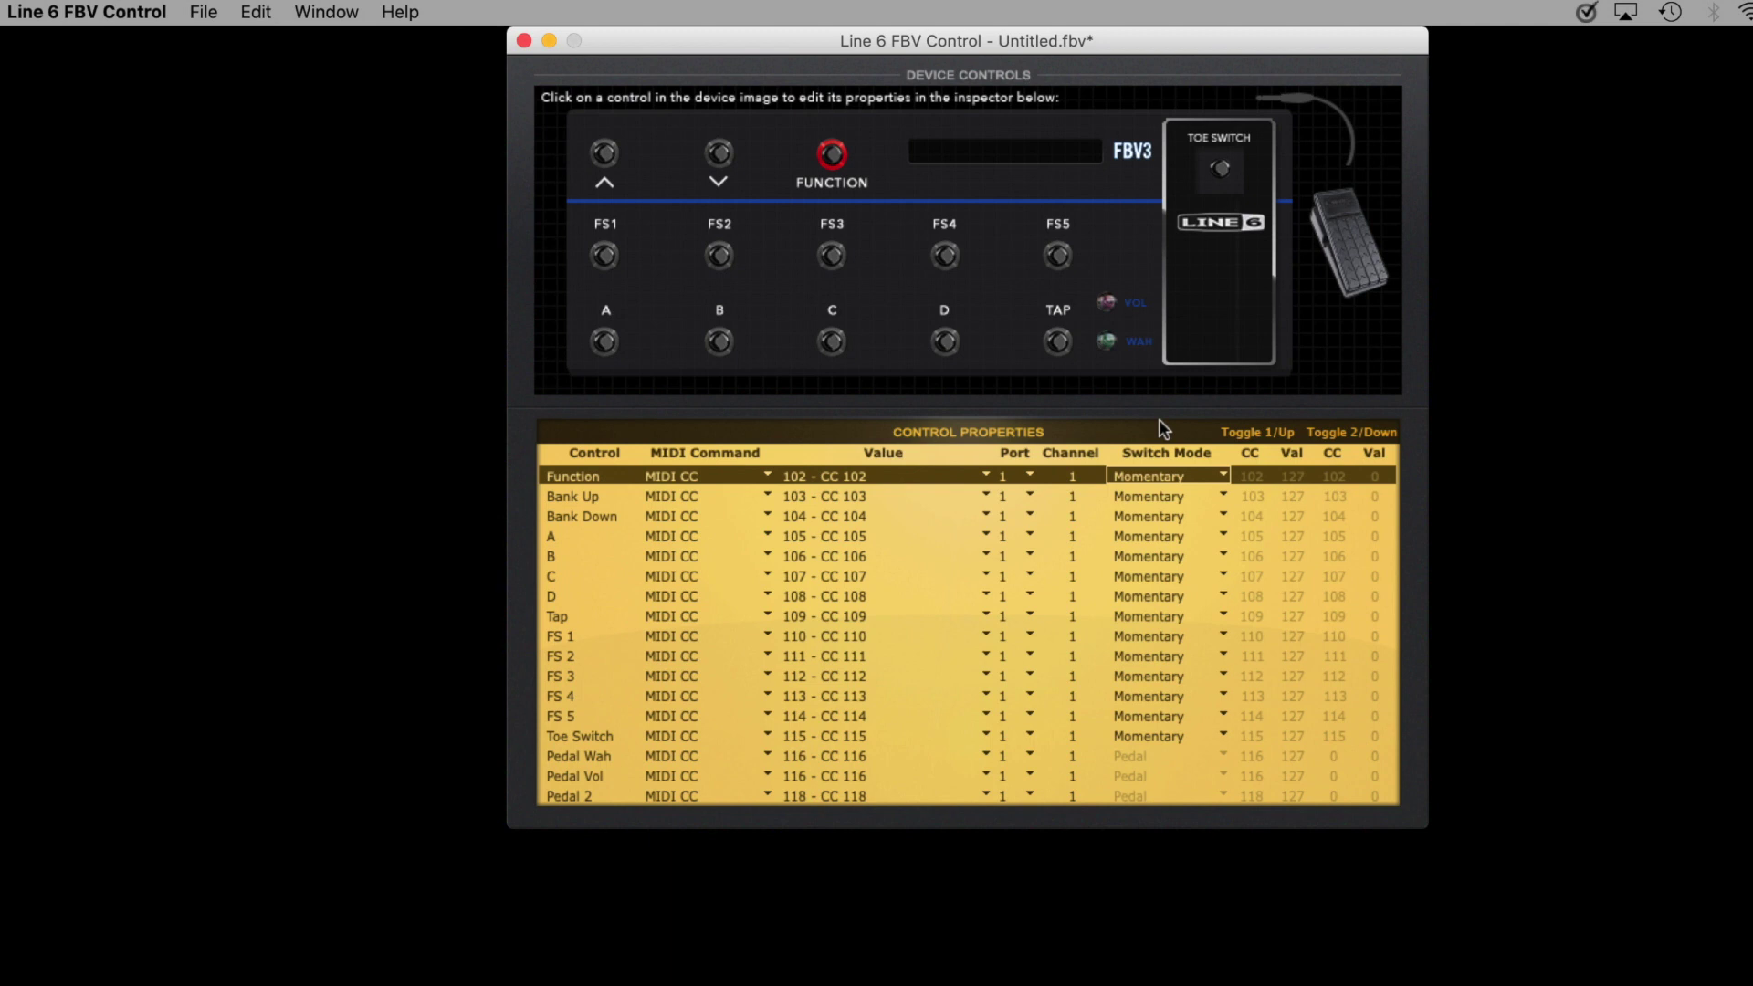
{"action": "left_click", "coordinate": [1216, 481]}
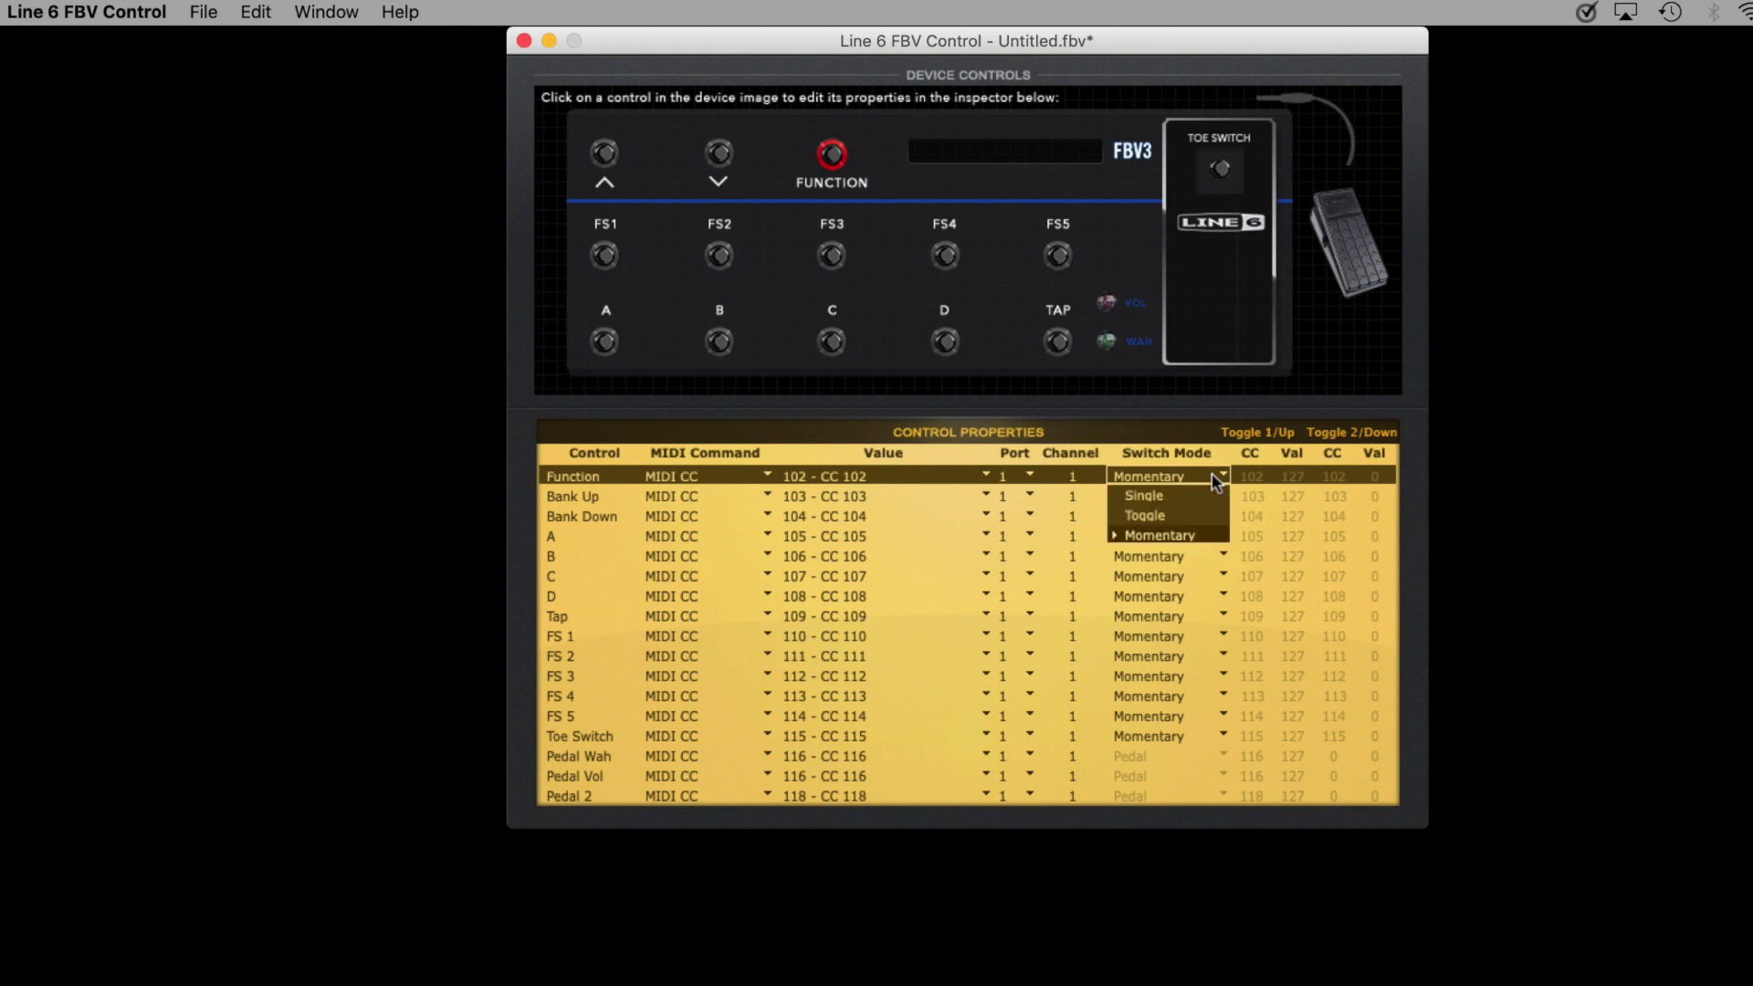
{"action": "left_click", "coordinate": [1214, 475]}
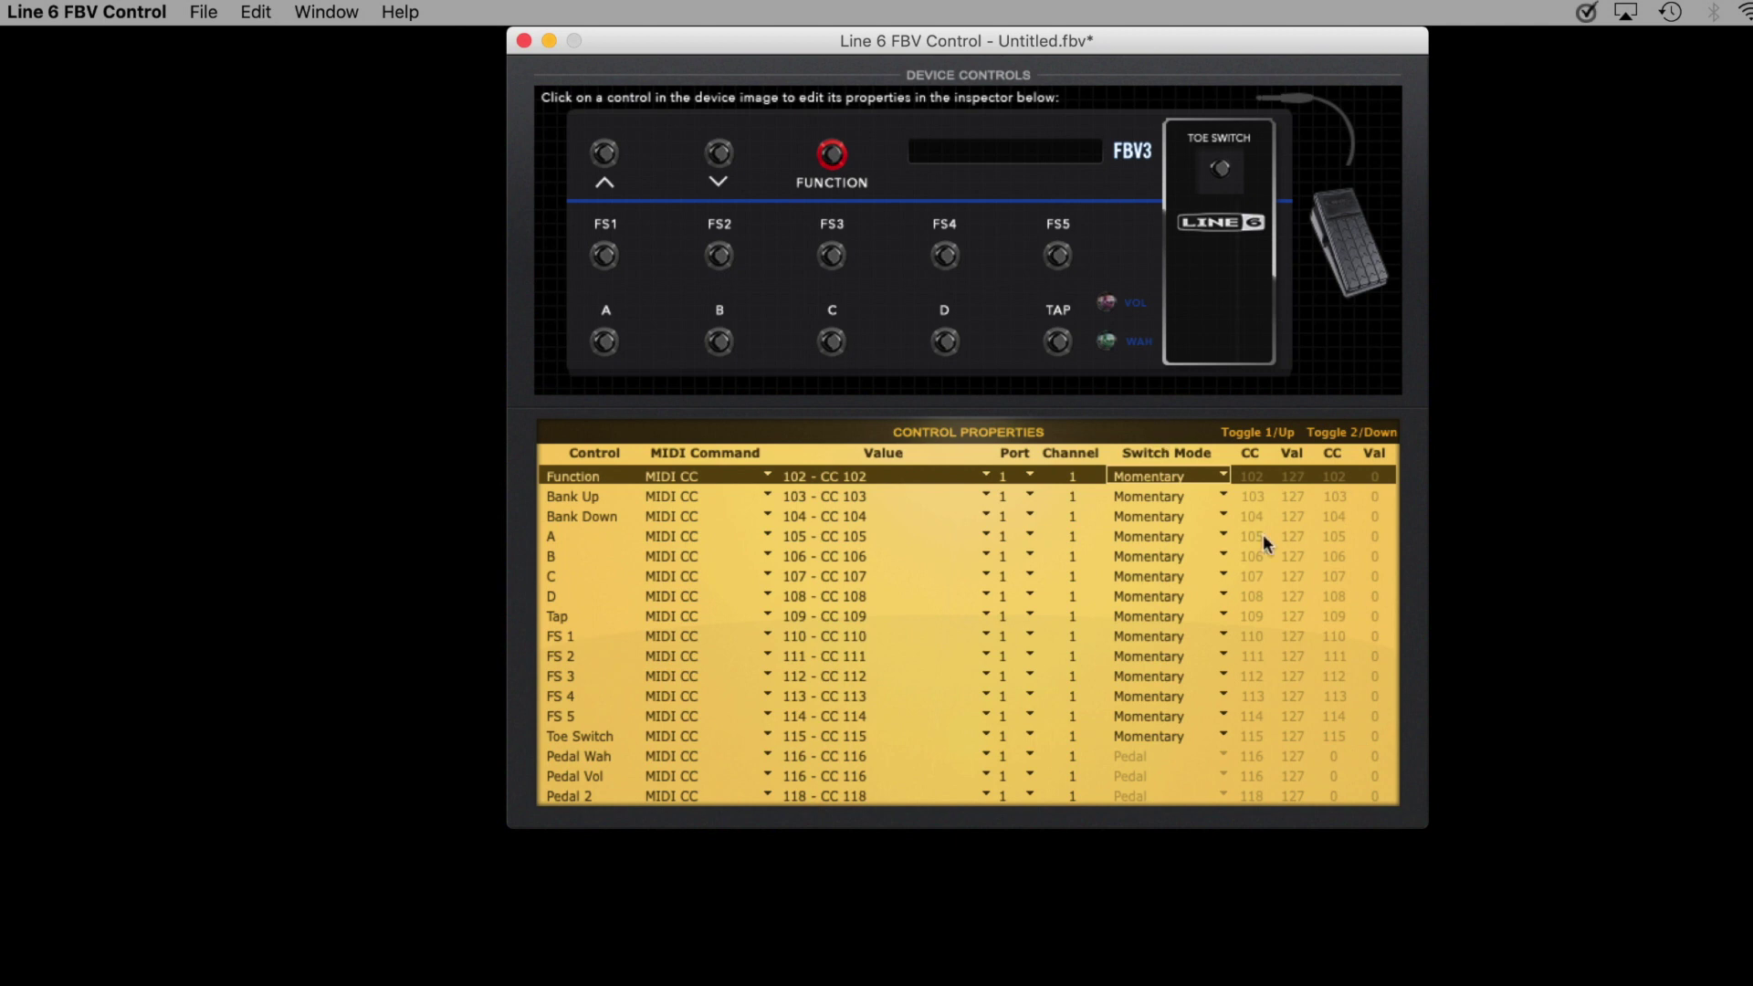
{"action": "left_click", "coordinate": [1203, 478]}
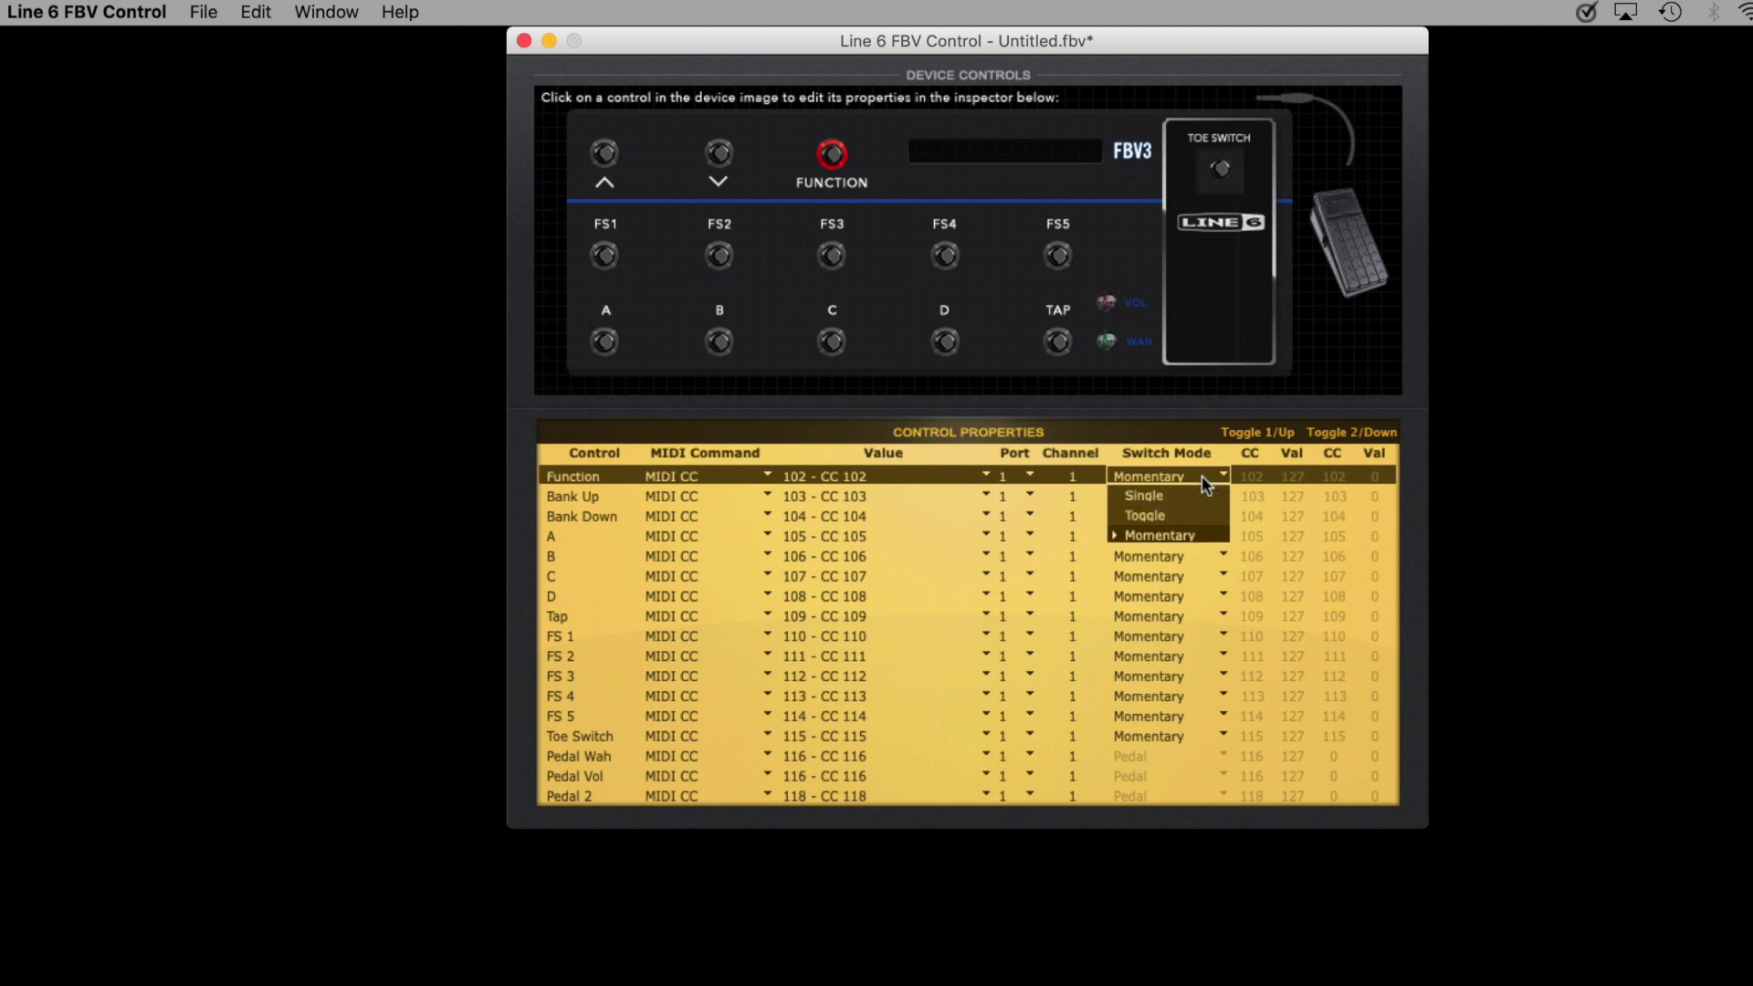
{"action": "left_click", "coordinate": [1193, 419]}
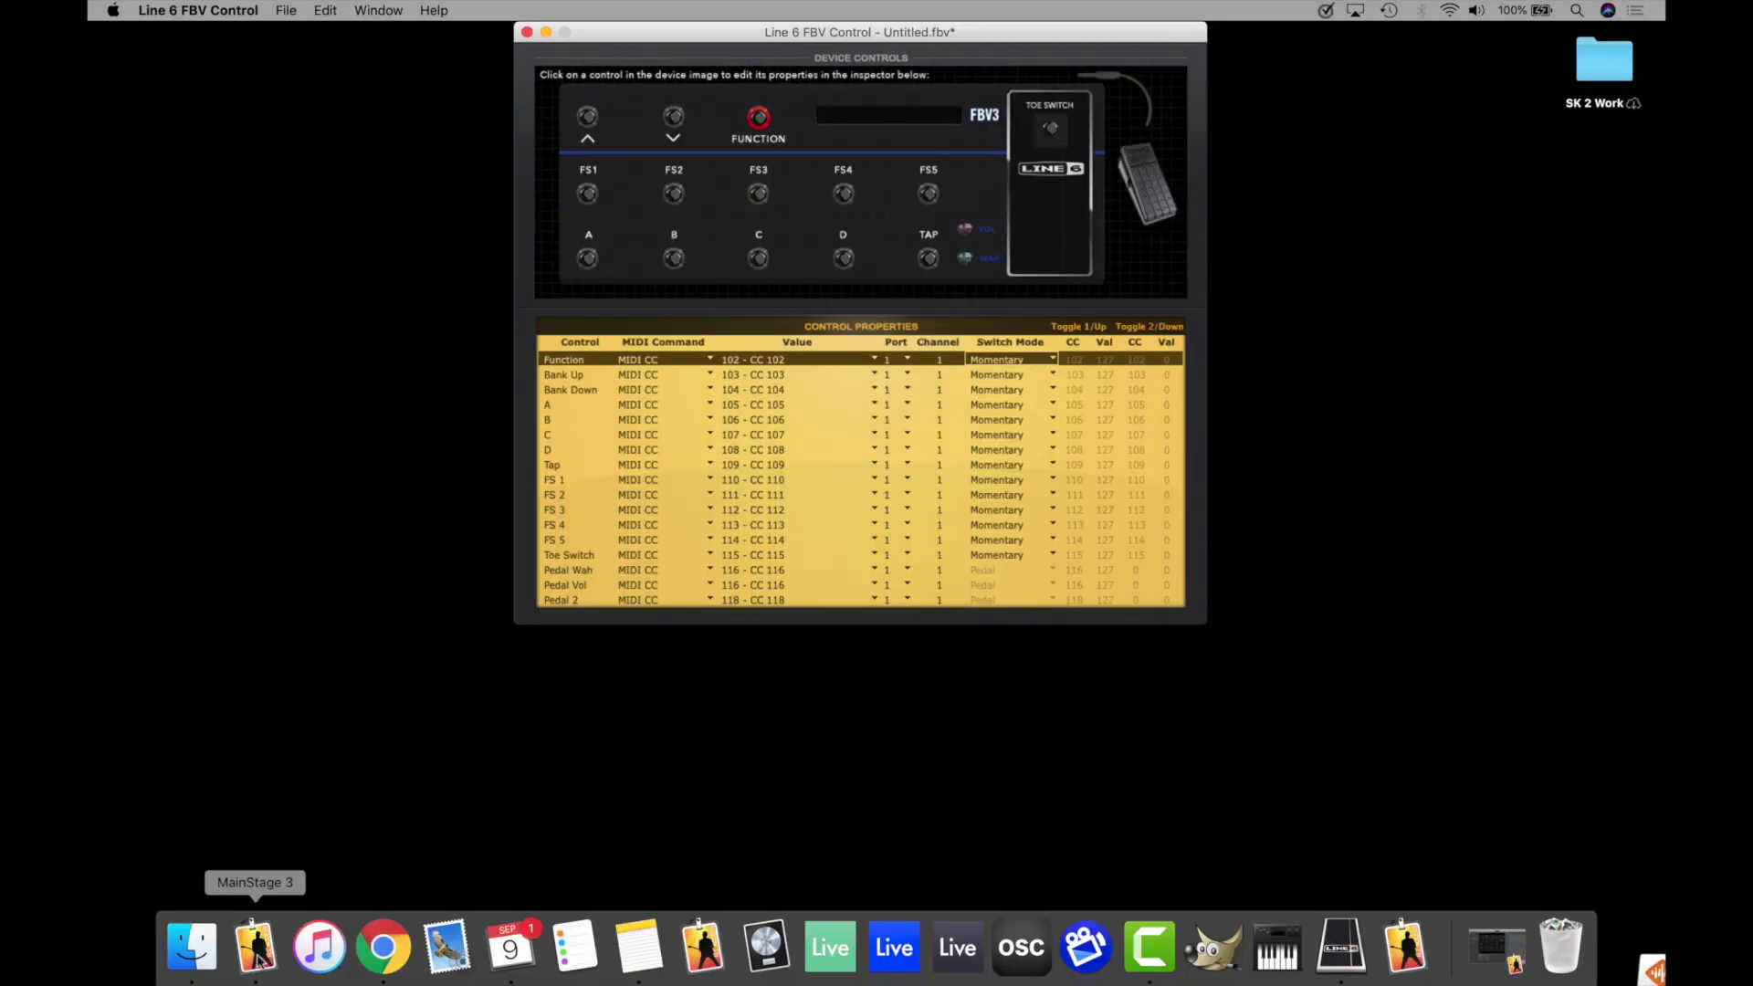
{"action": "left_click", "coordinate": [262, 955]}
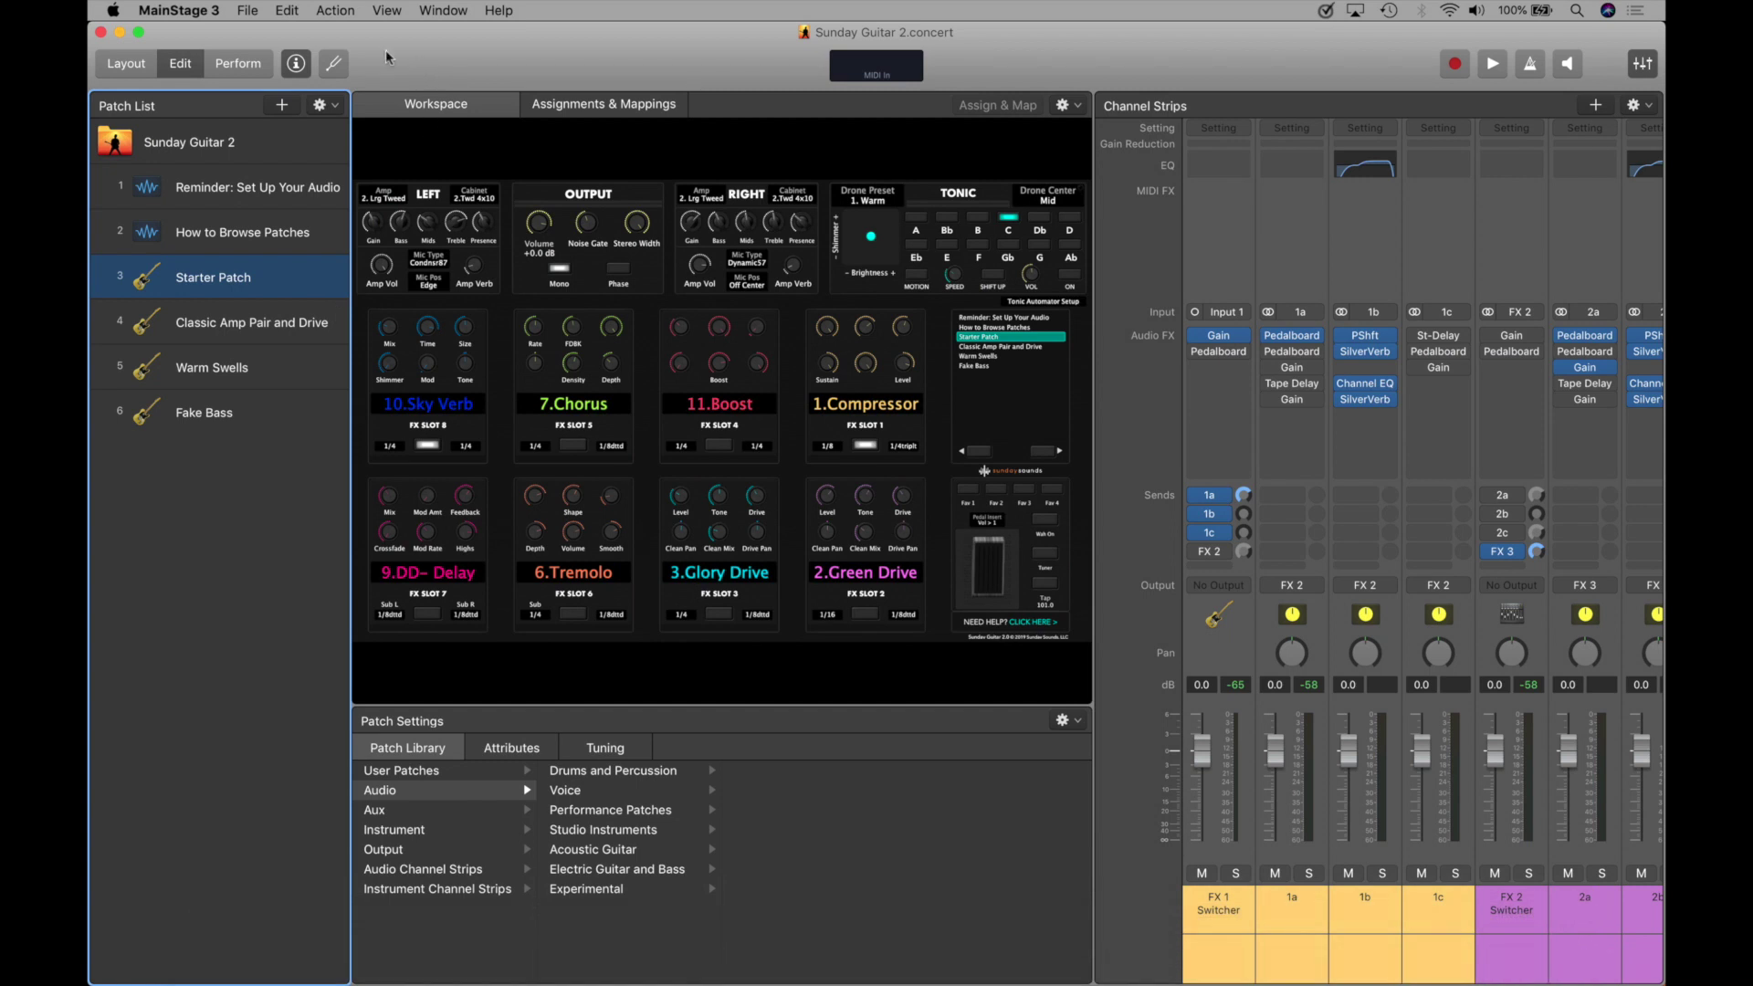
{"action": "left_click", "coordinate": [250, 11]}
{"action": "left_click", "coordinate": [282, 136]}
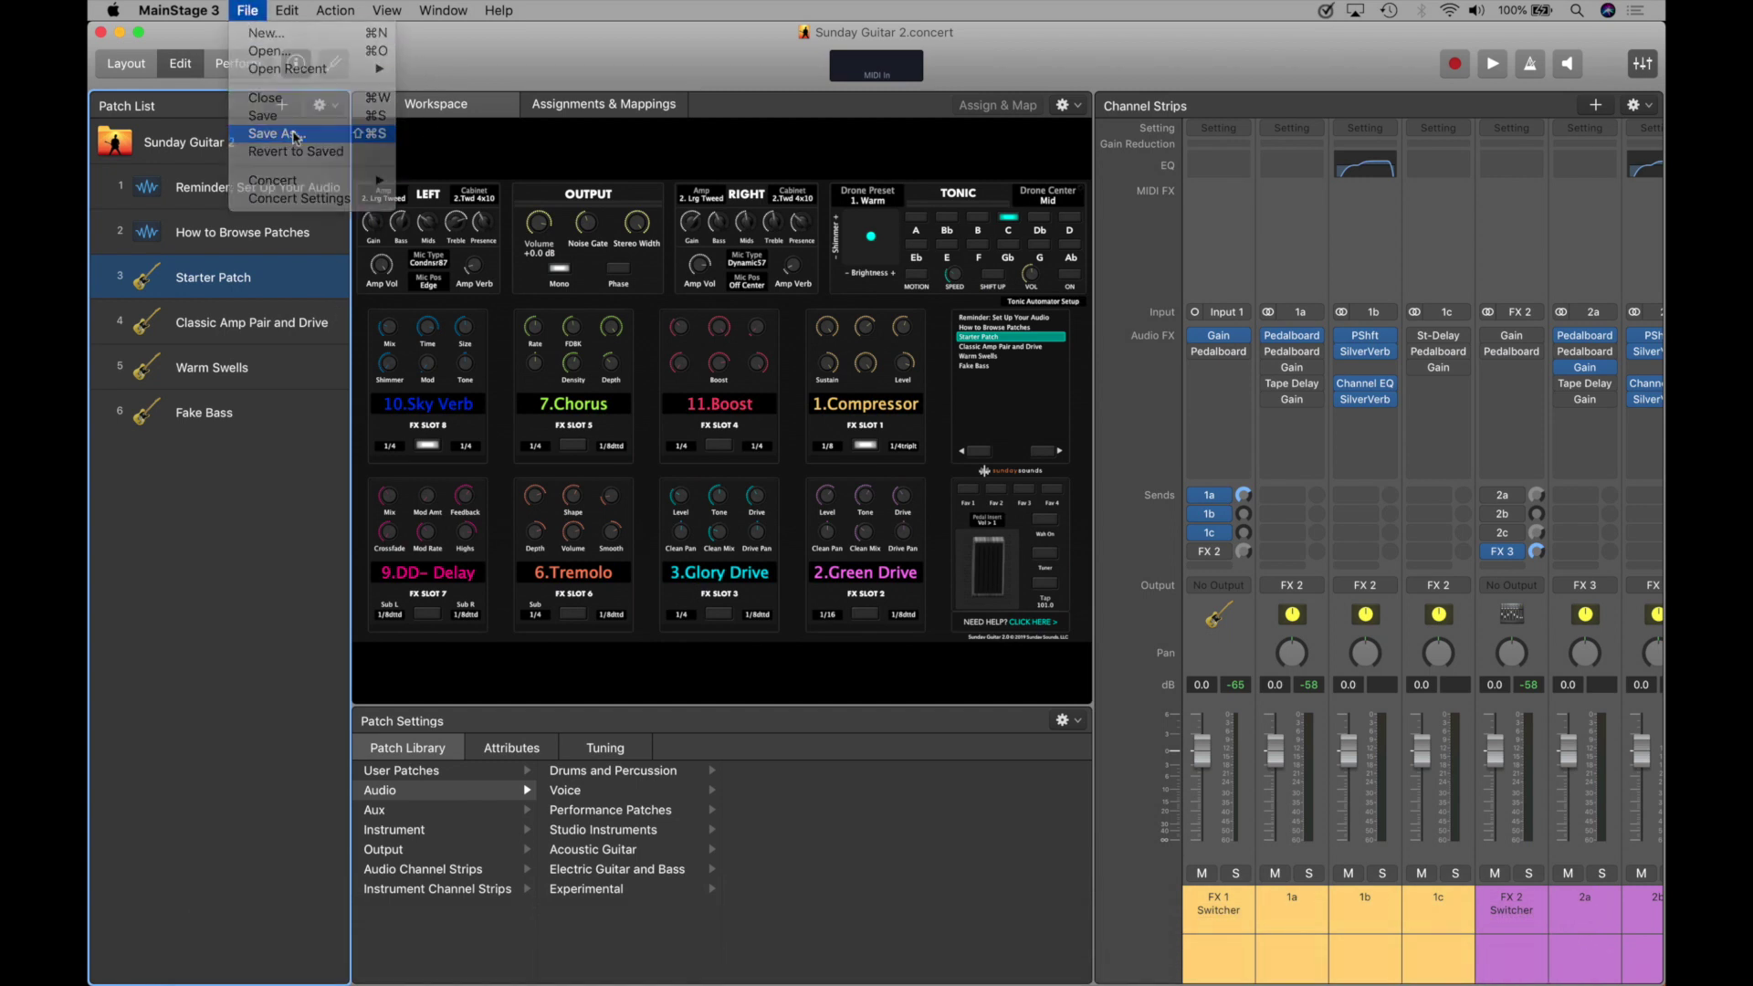
{"action": "key", "text": "Right"}
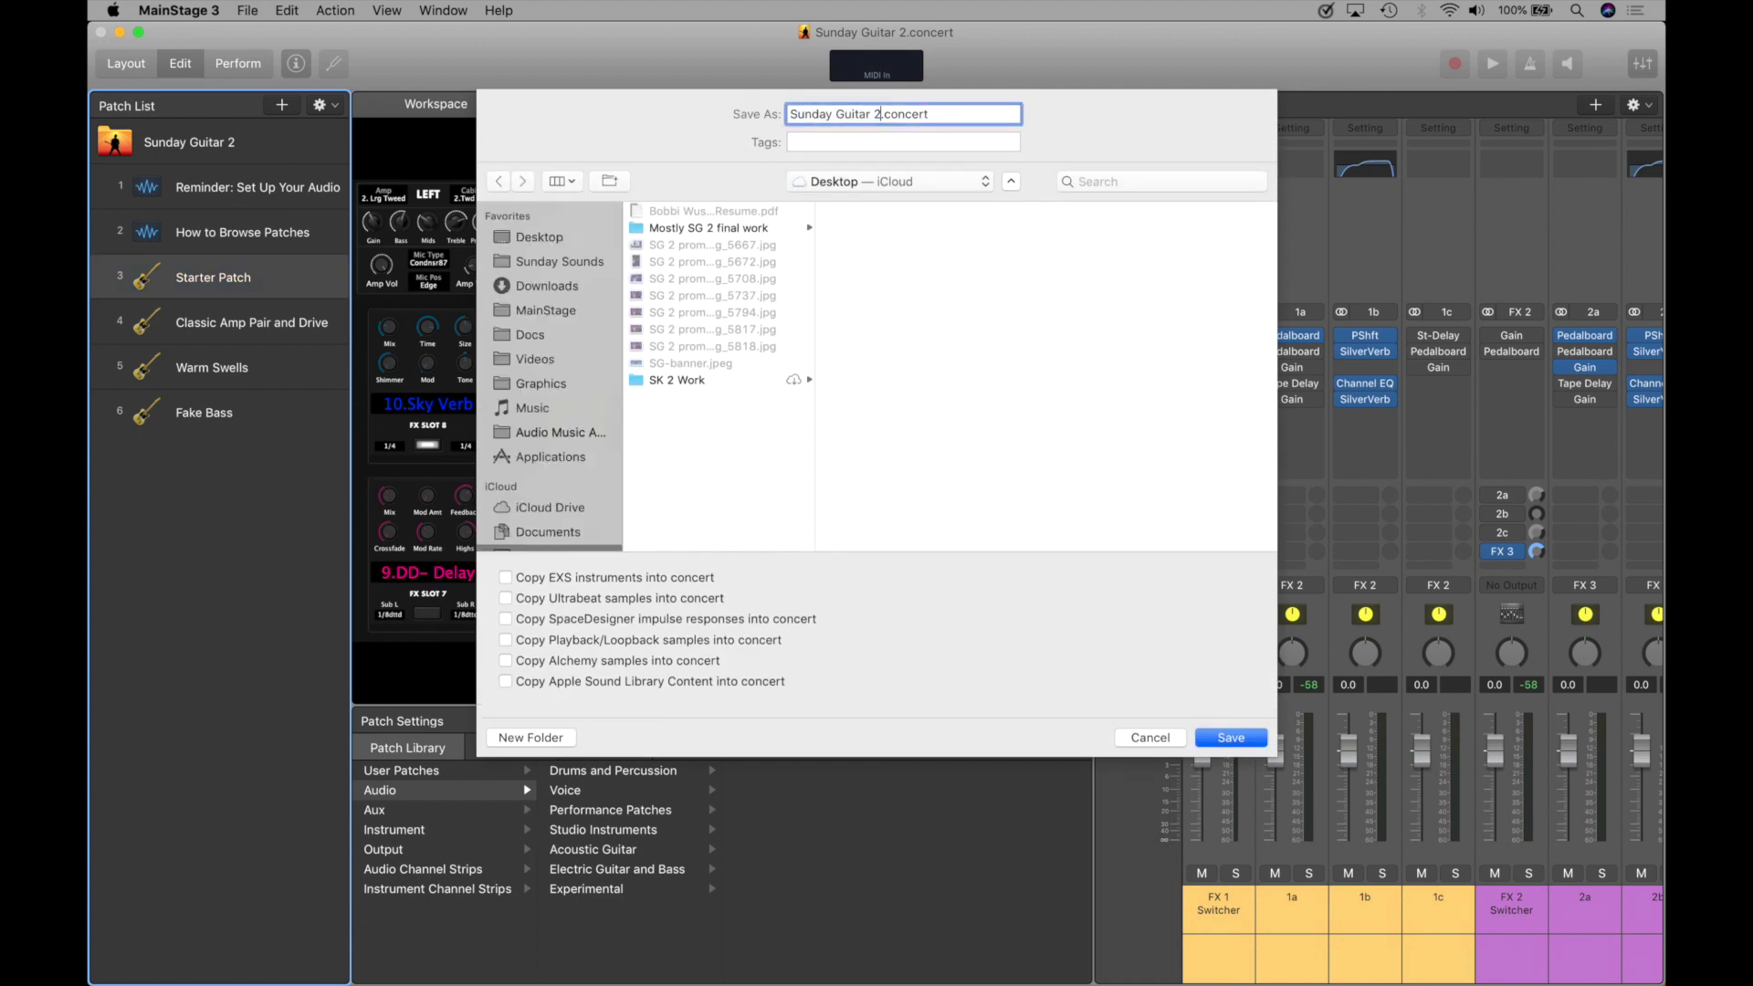
{"action": "type", "text": "FBV3"}
{"action": "left_click", "coordinate": [1171, 738]}
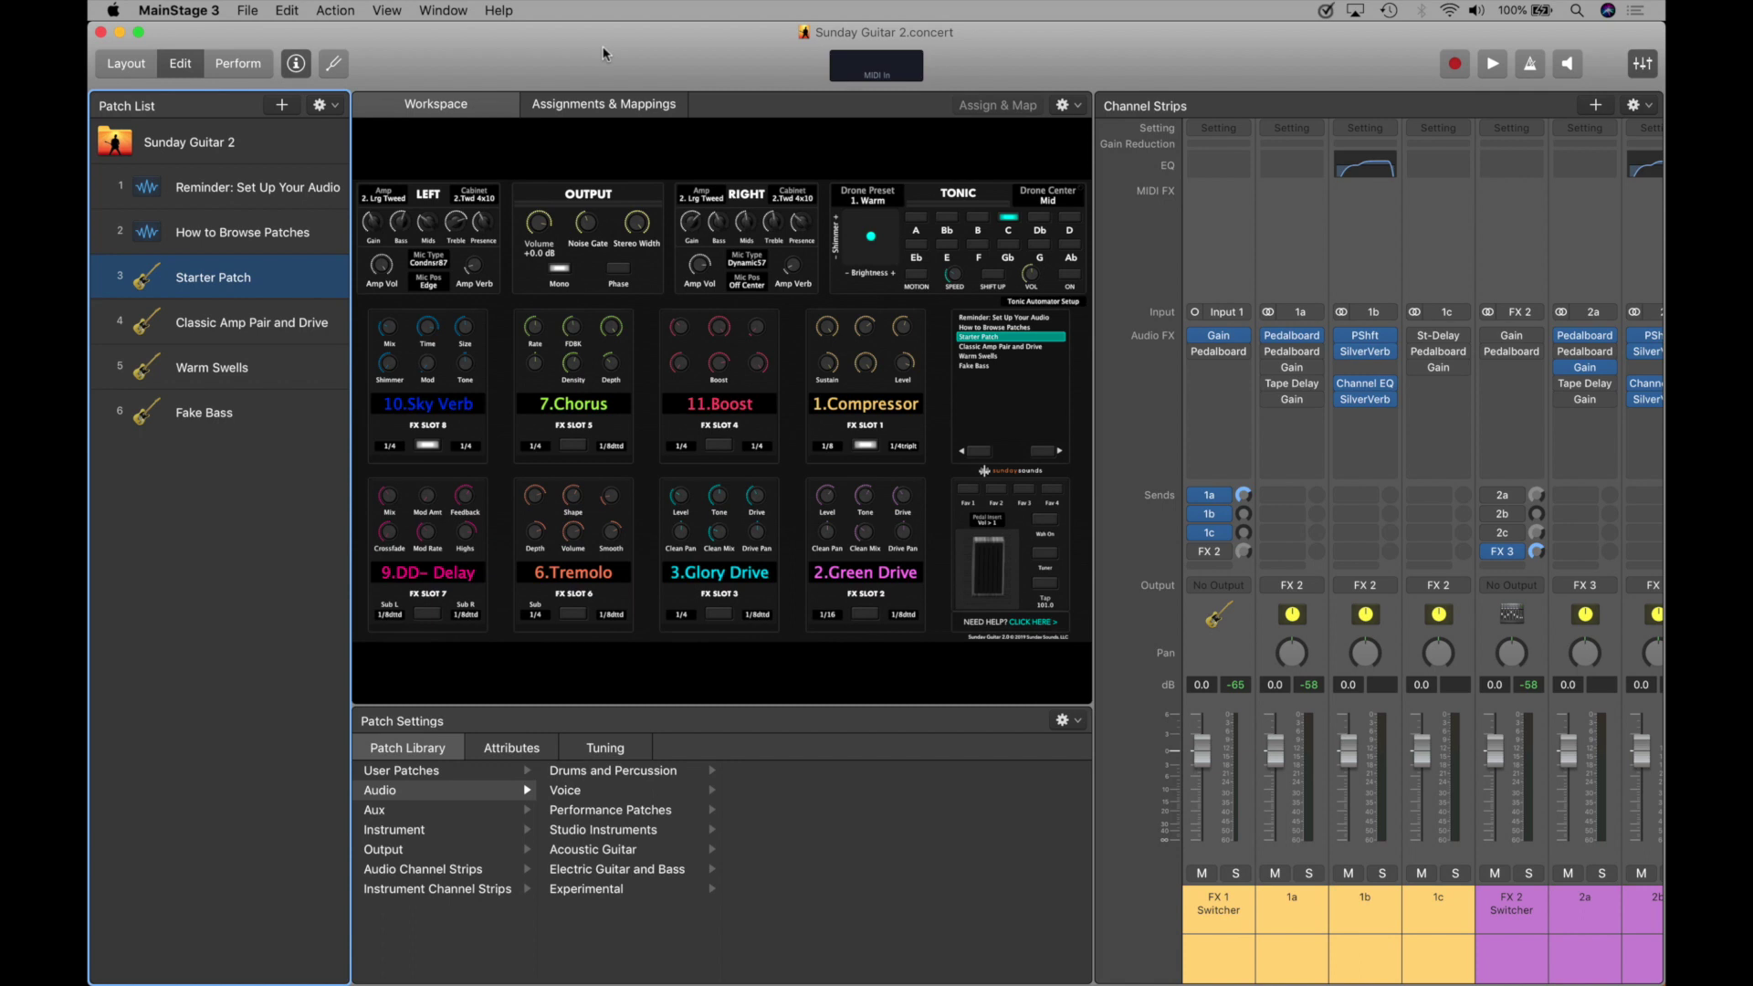
- Switch to Layout mode and start learning a footswitch for the first FX panel's button
{"action": "left_click", "coordinate": [130, 66]}
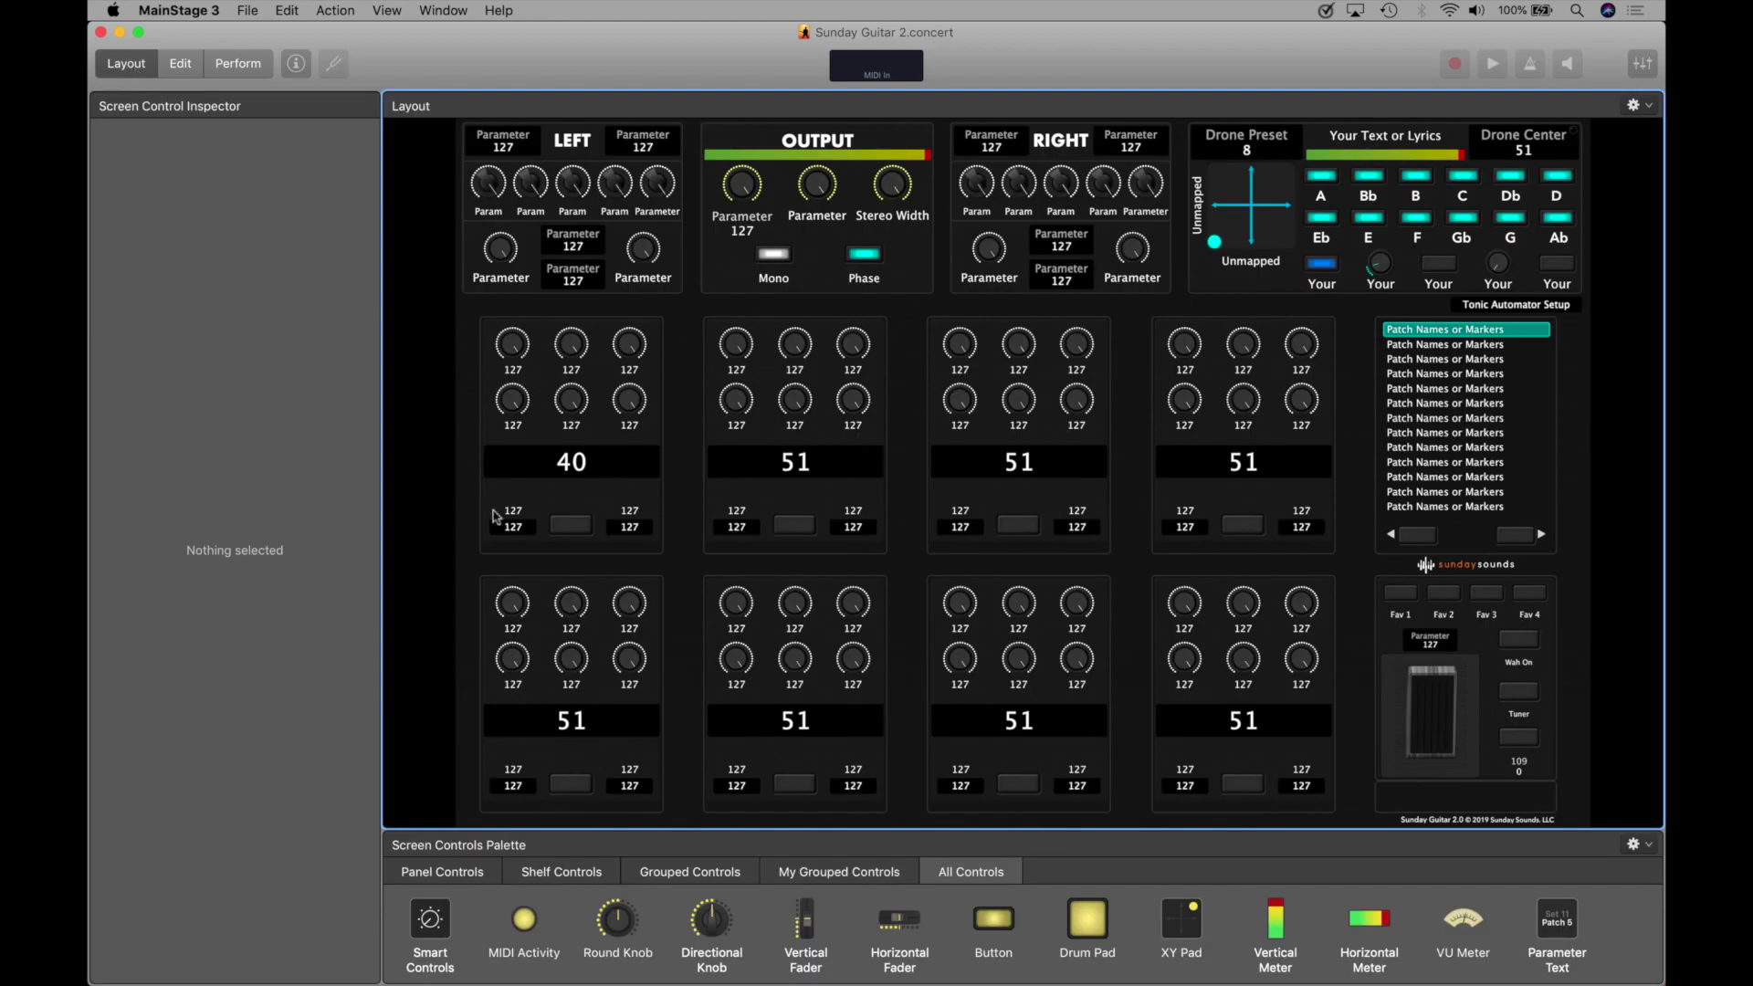
{"action": "left_click", "coordinate": [573, 526]}
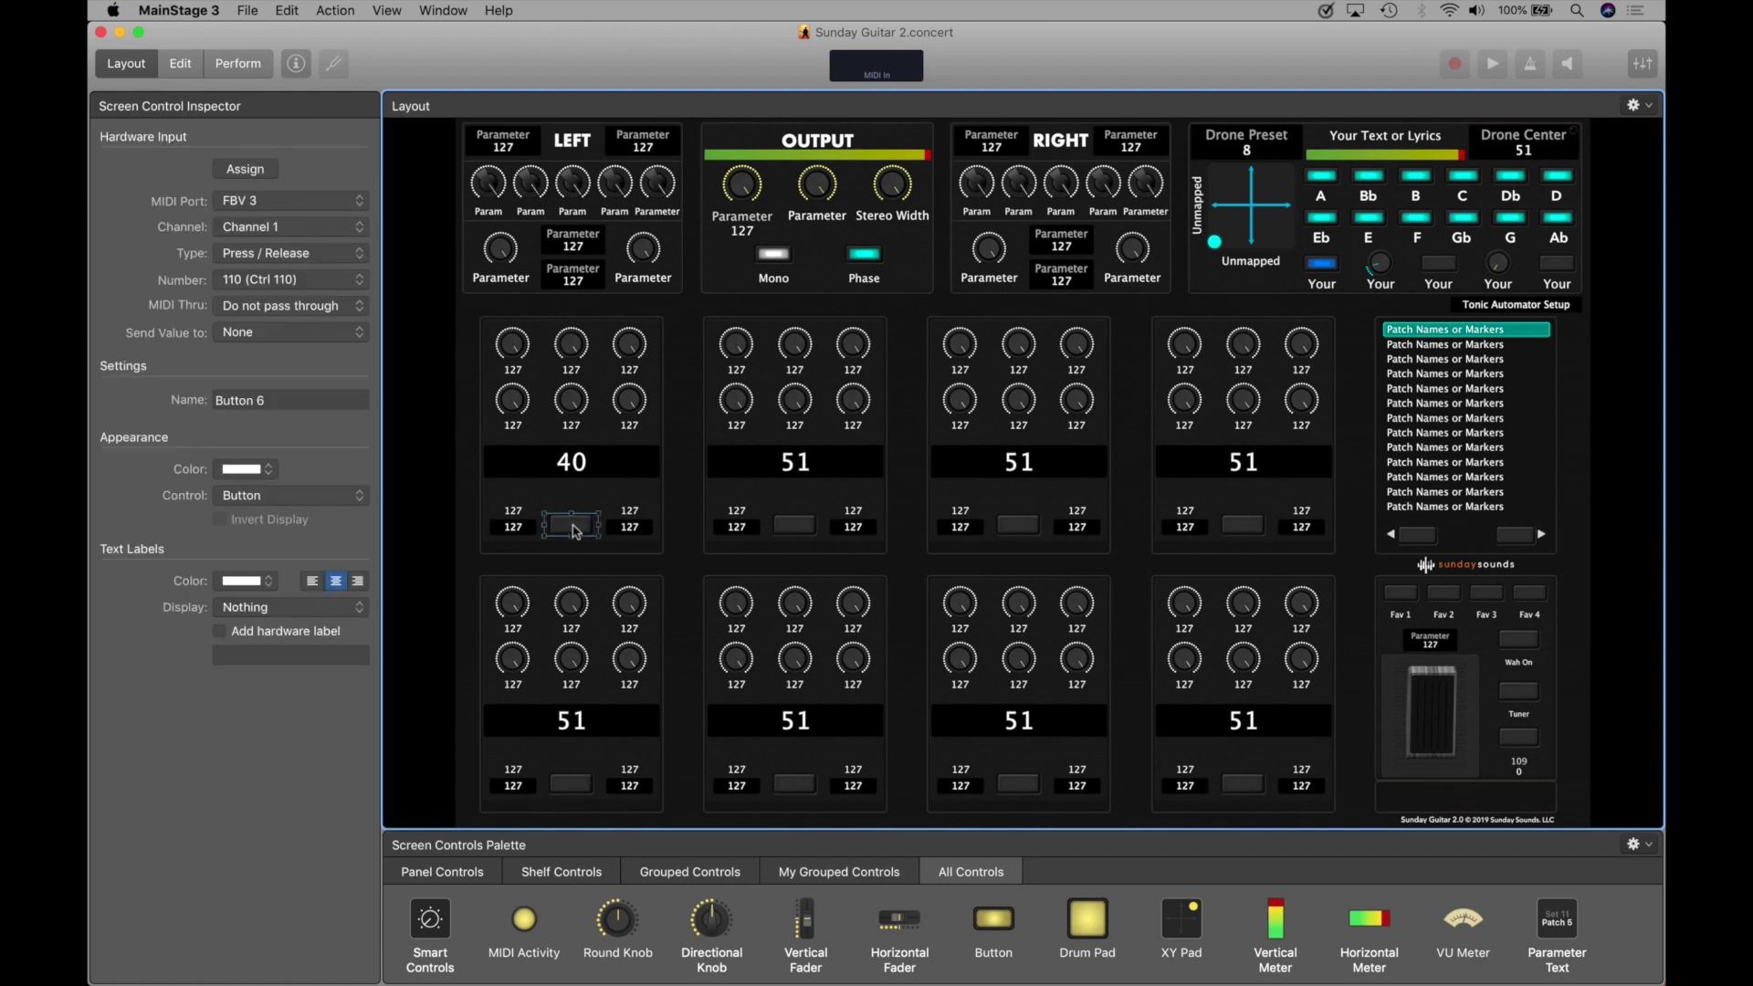
{"action": "left_click", "coordinate": [257, 170]}
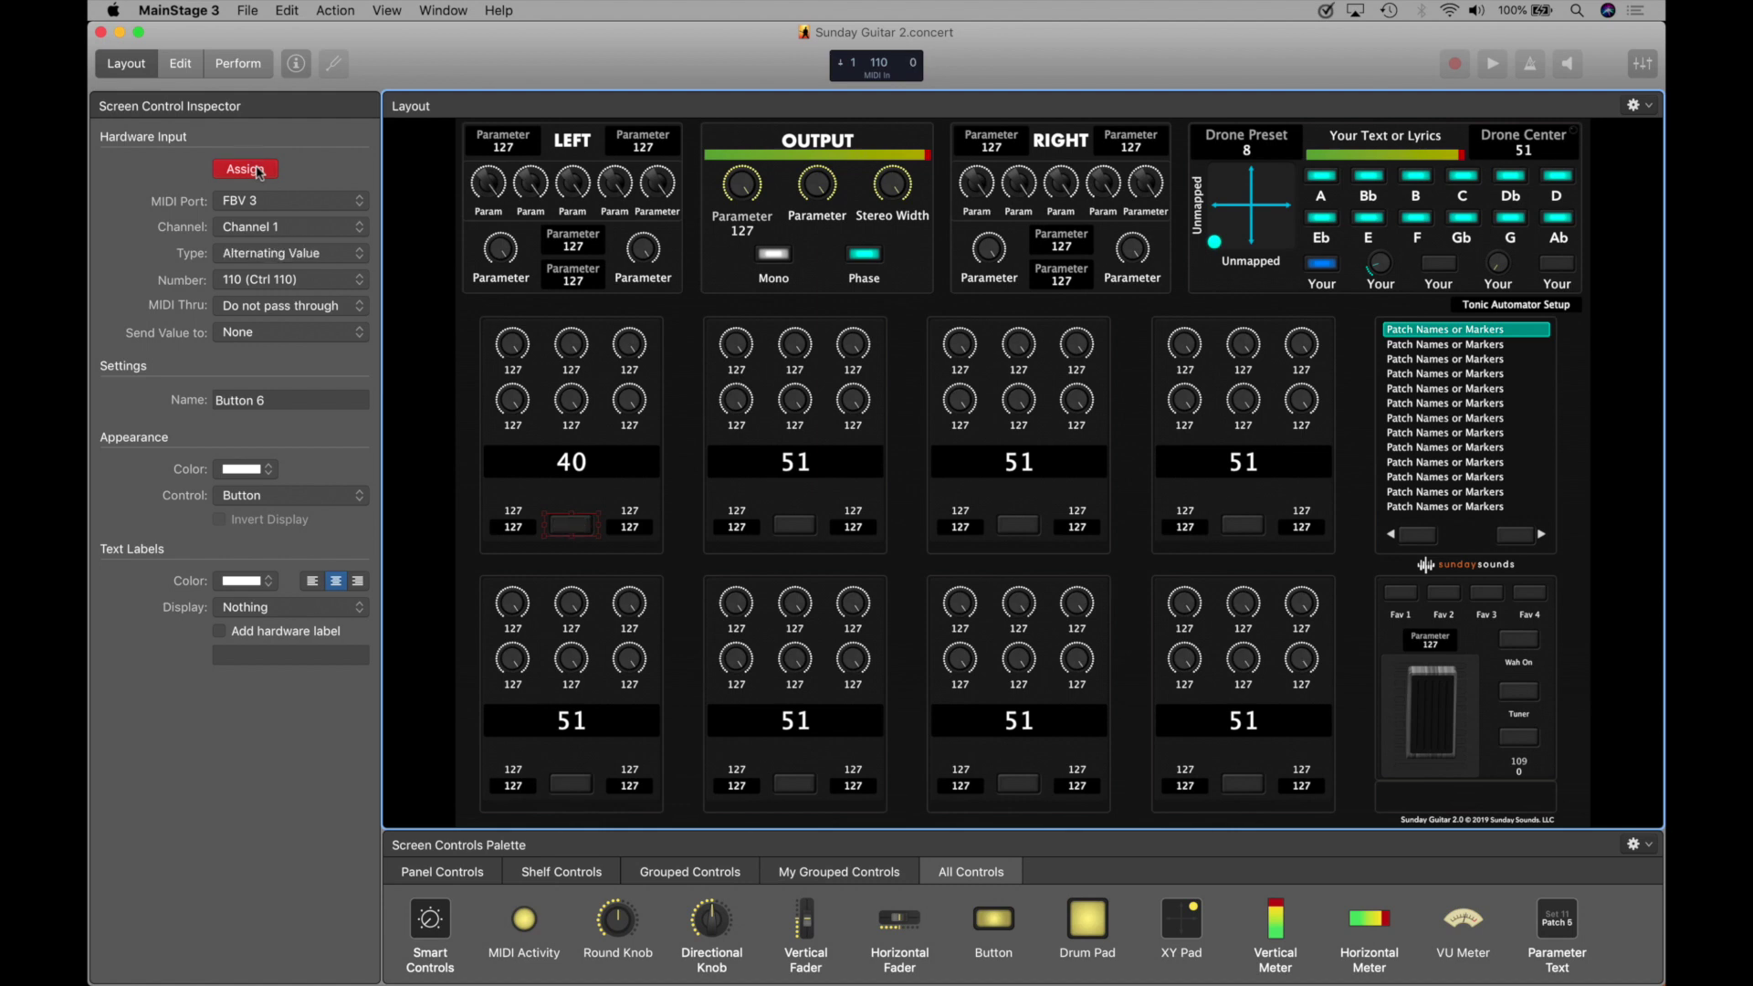
- Map Button 5 in the second FX panel as press/release on FBV 3 Ctrl 111
{"action": "left_click", "coordinate": [805, 530]}
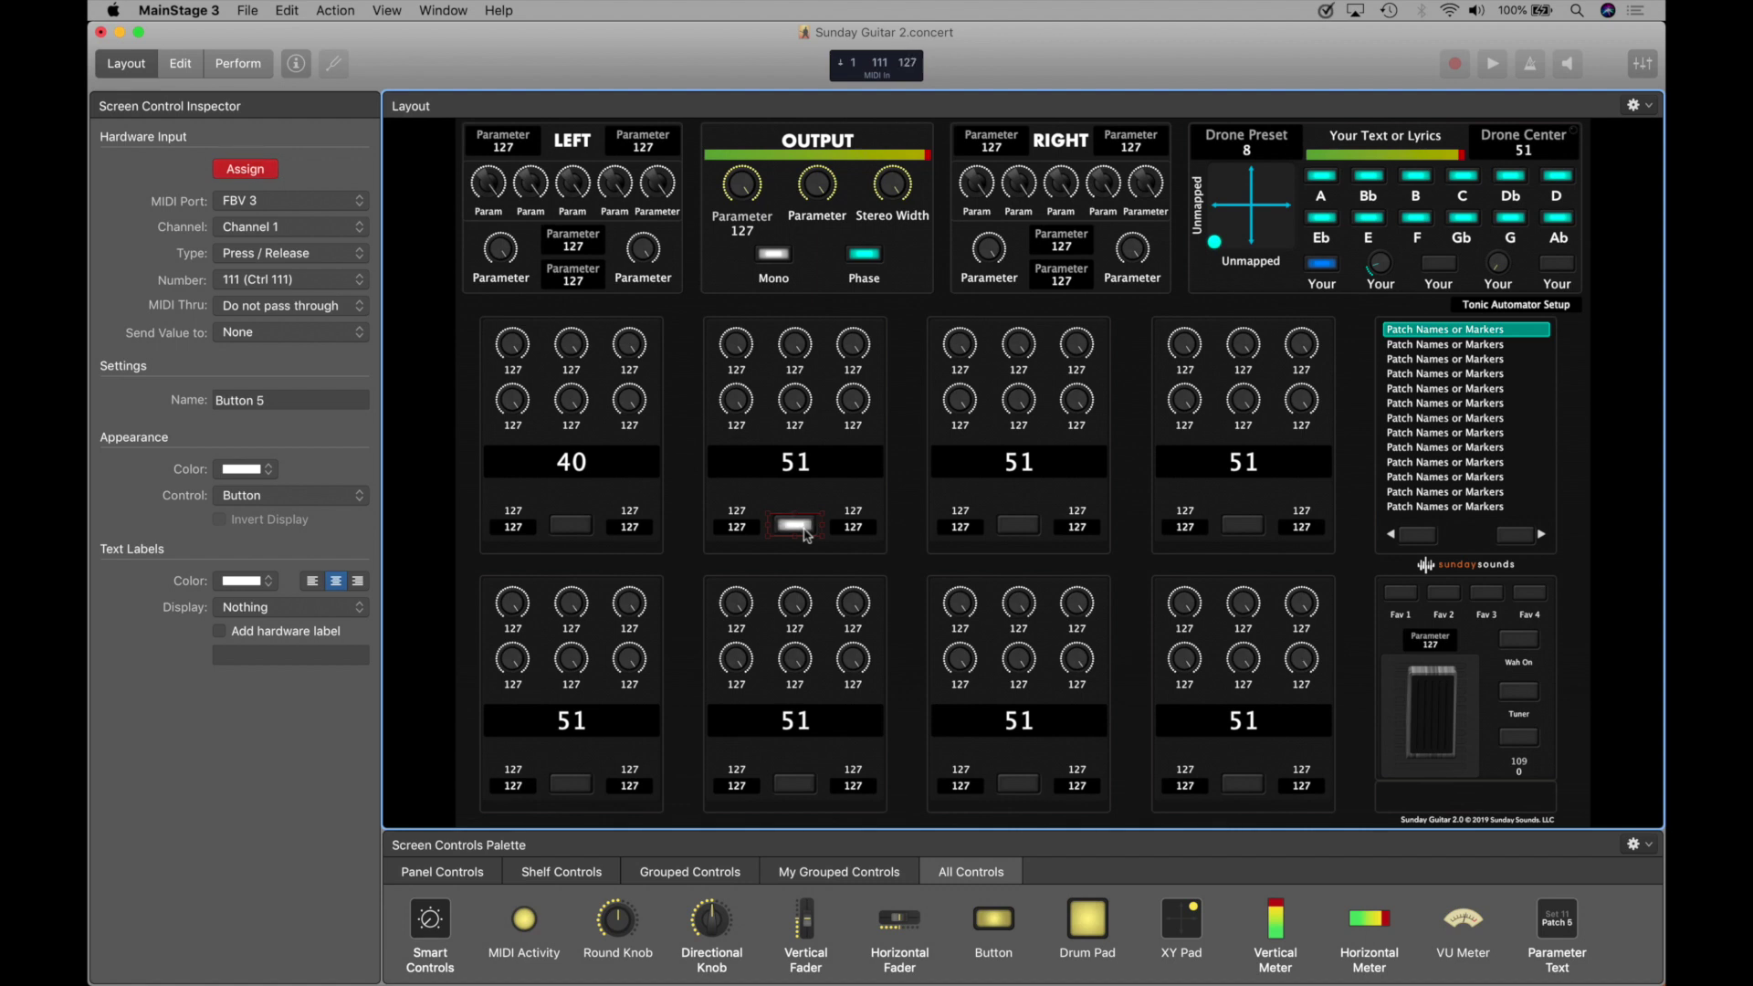
{"action": "left_click", "coordinate": [275, 254]}
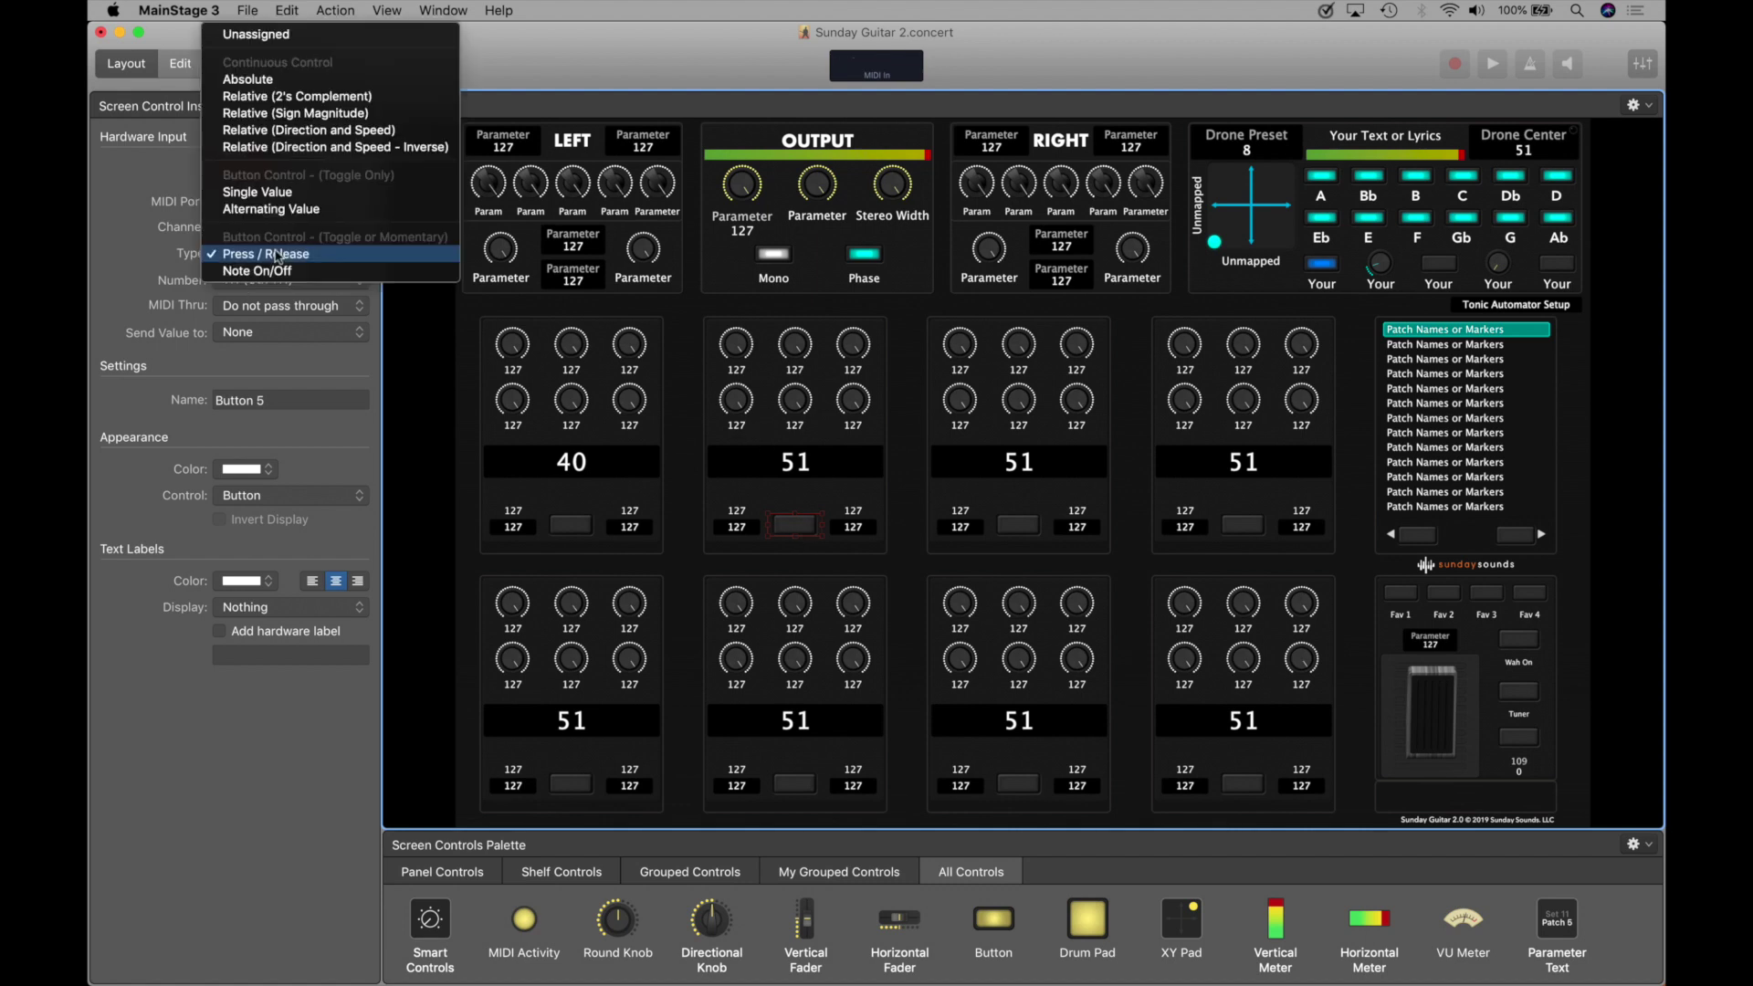
{"action": "left_click", "coordinate": [278, 255]}
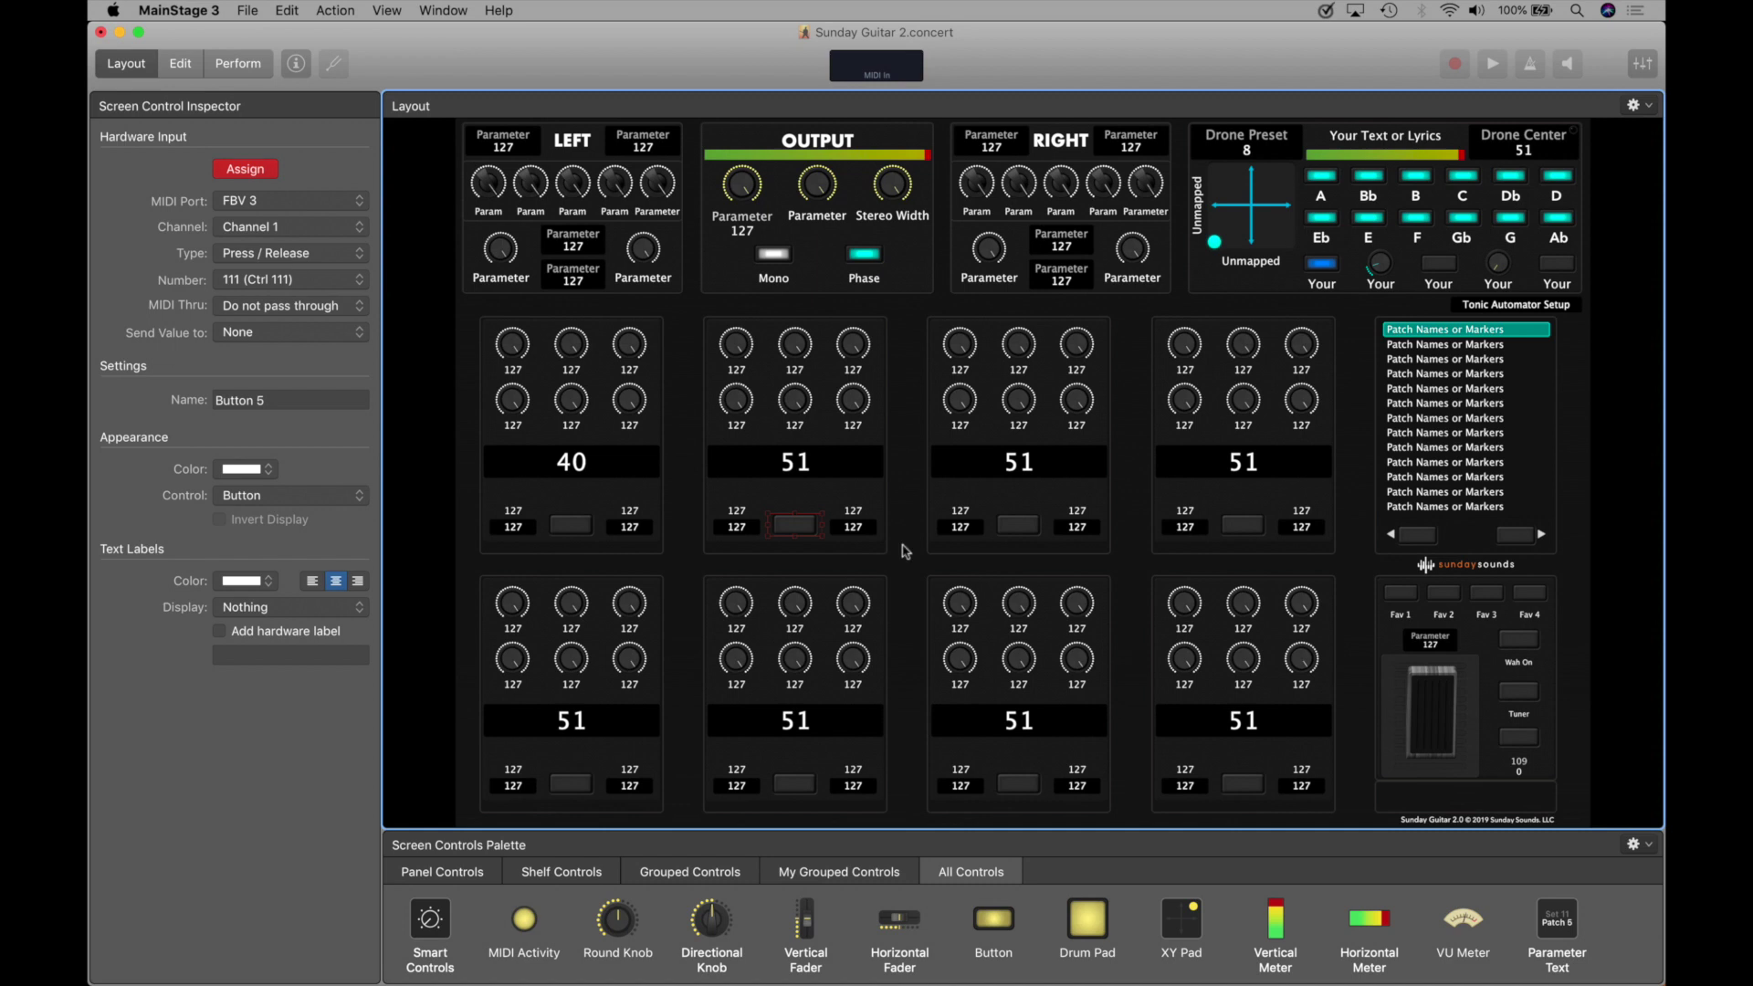
{"action": "left_click", "coordinate": [1019, 527]}
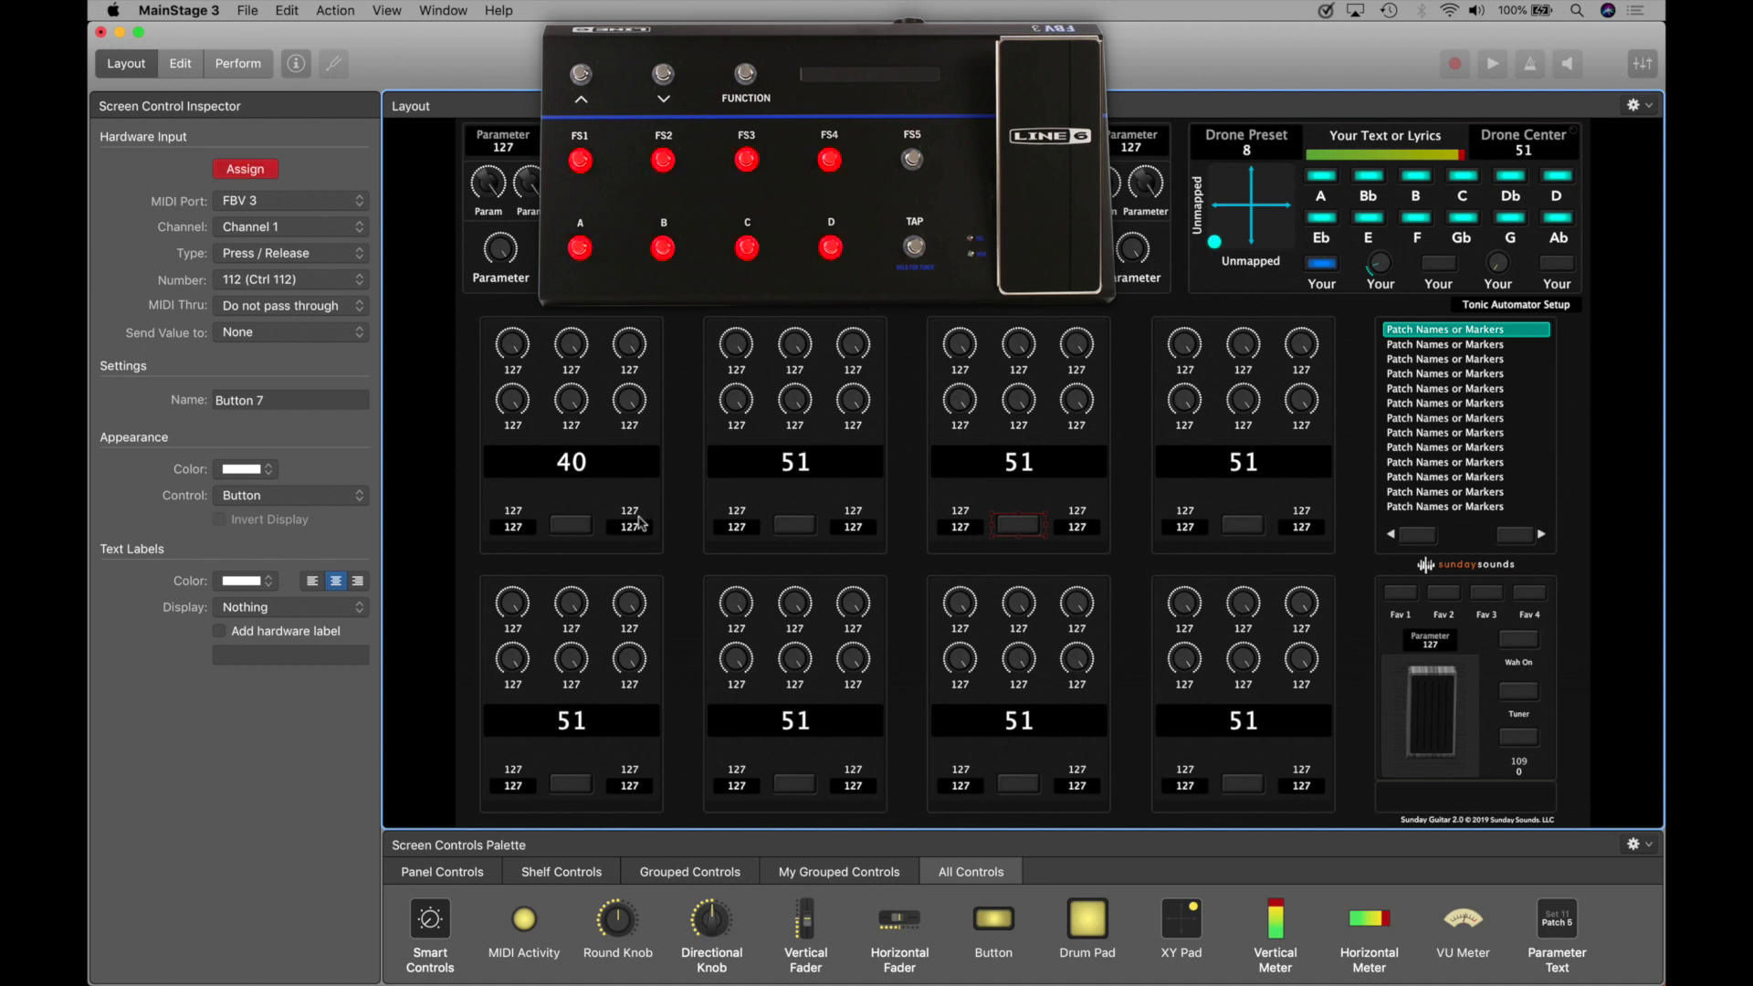
{"action": "left_click", "coordinate": [1243, 524]}
{"action": "left_click", "coordinate": [1243, 783]}
{"action": "left_click", "coordinate": [1018, 783]}
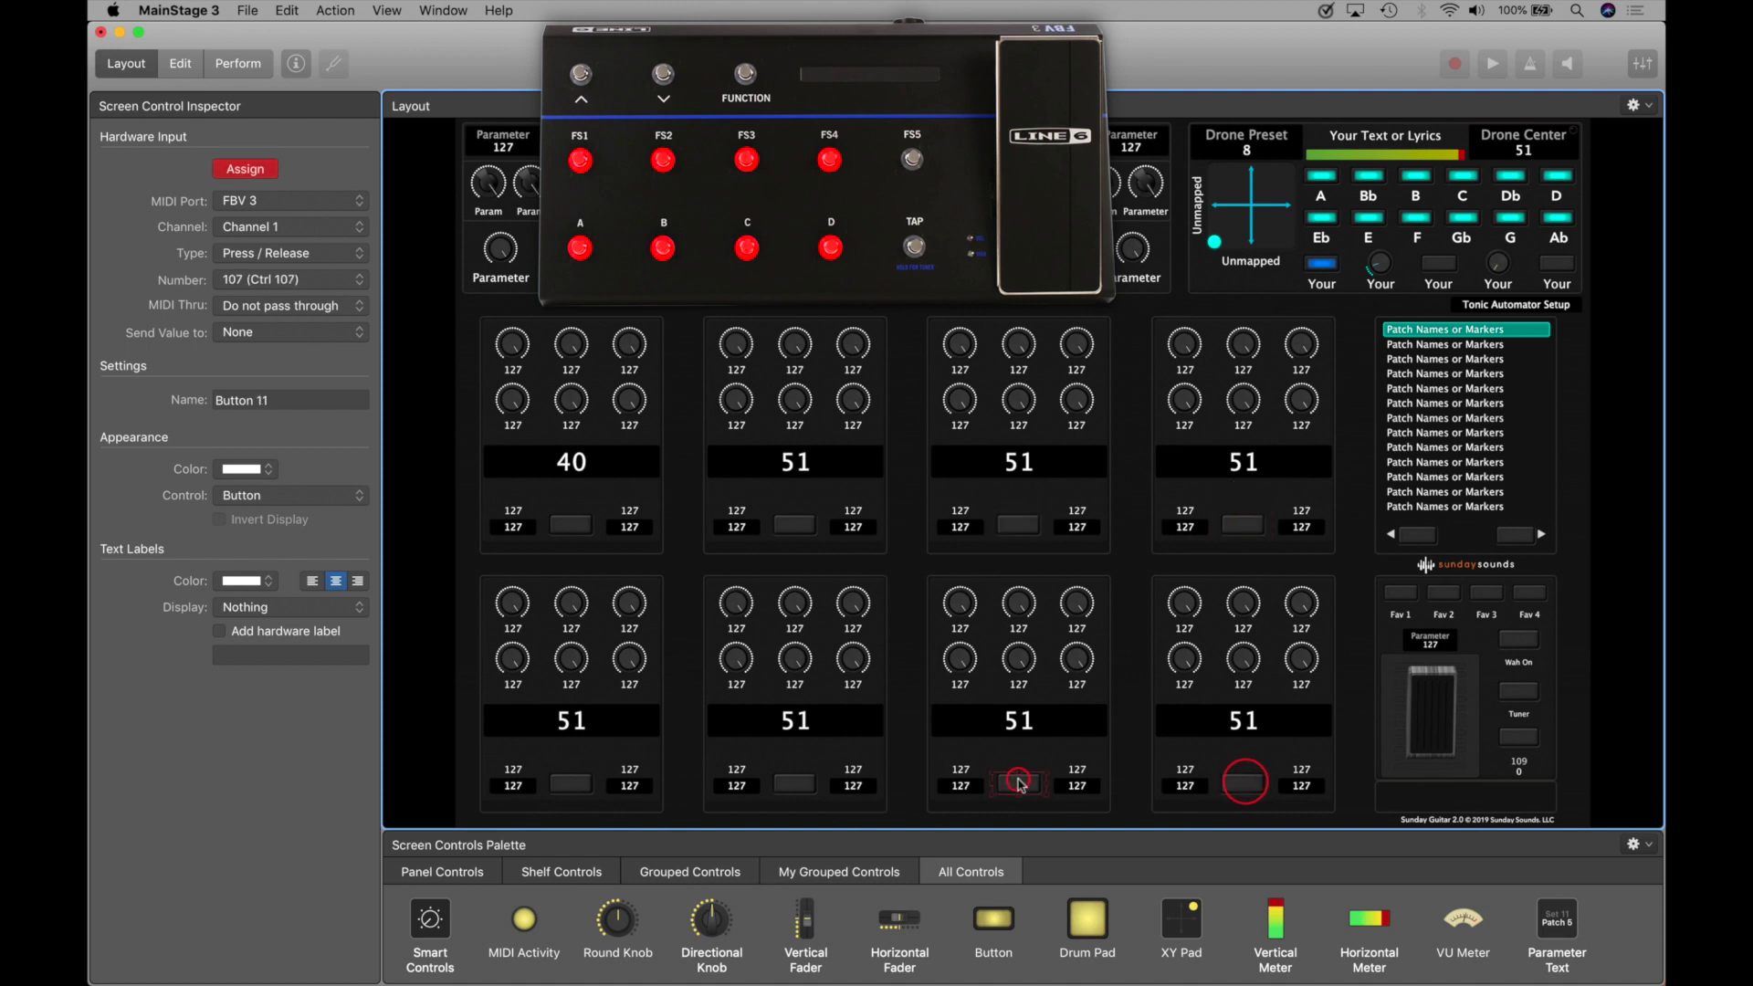
{"action": "left_click", "coordinate": [791, 784]}
{"action": "left_click", "coordinate": [571, 783]}
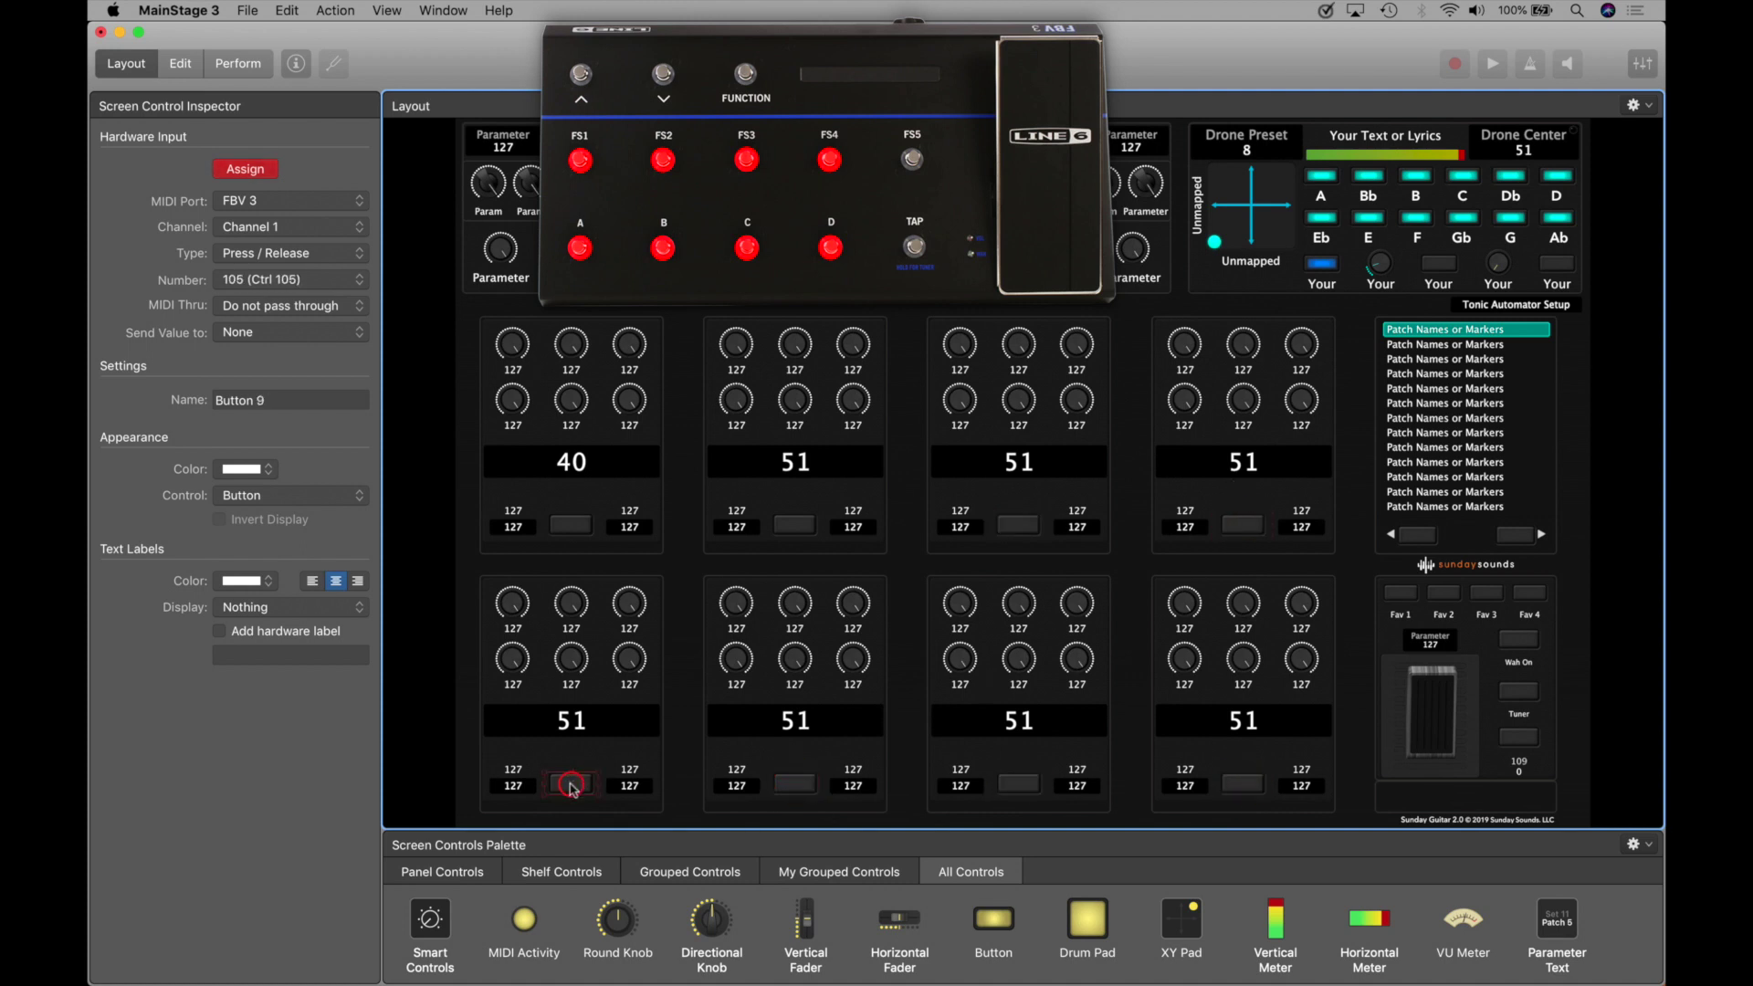
{"action": "left_click", "coordinate": [459, 557]}
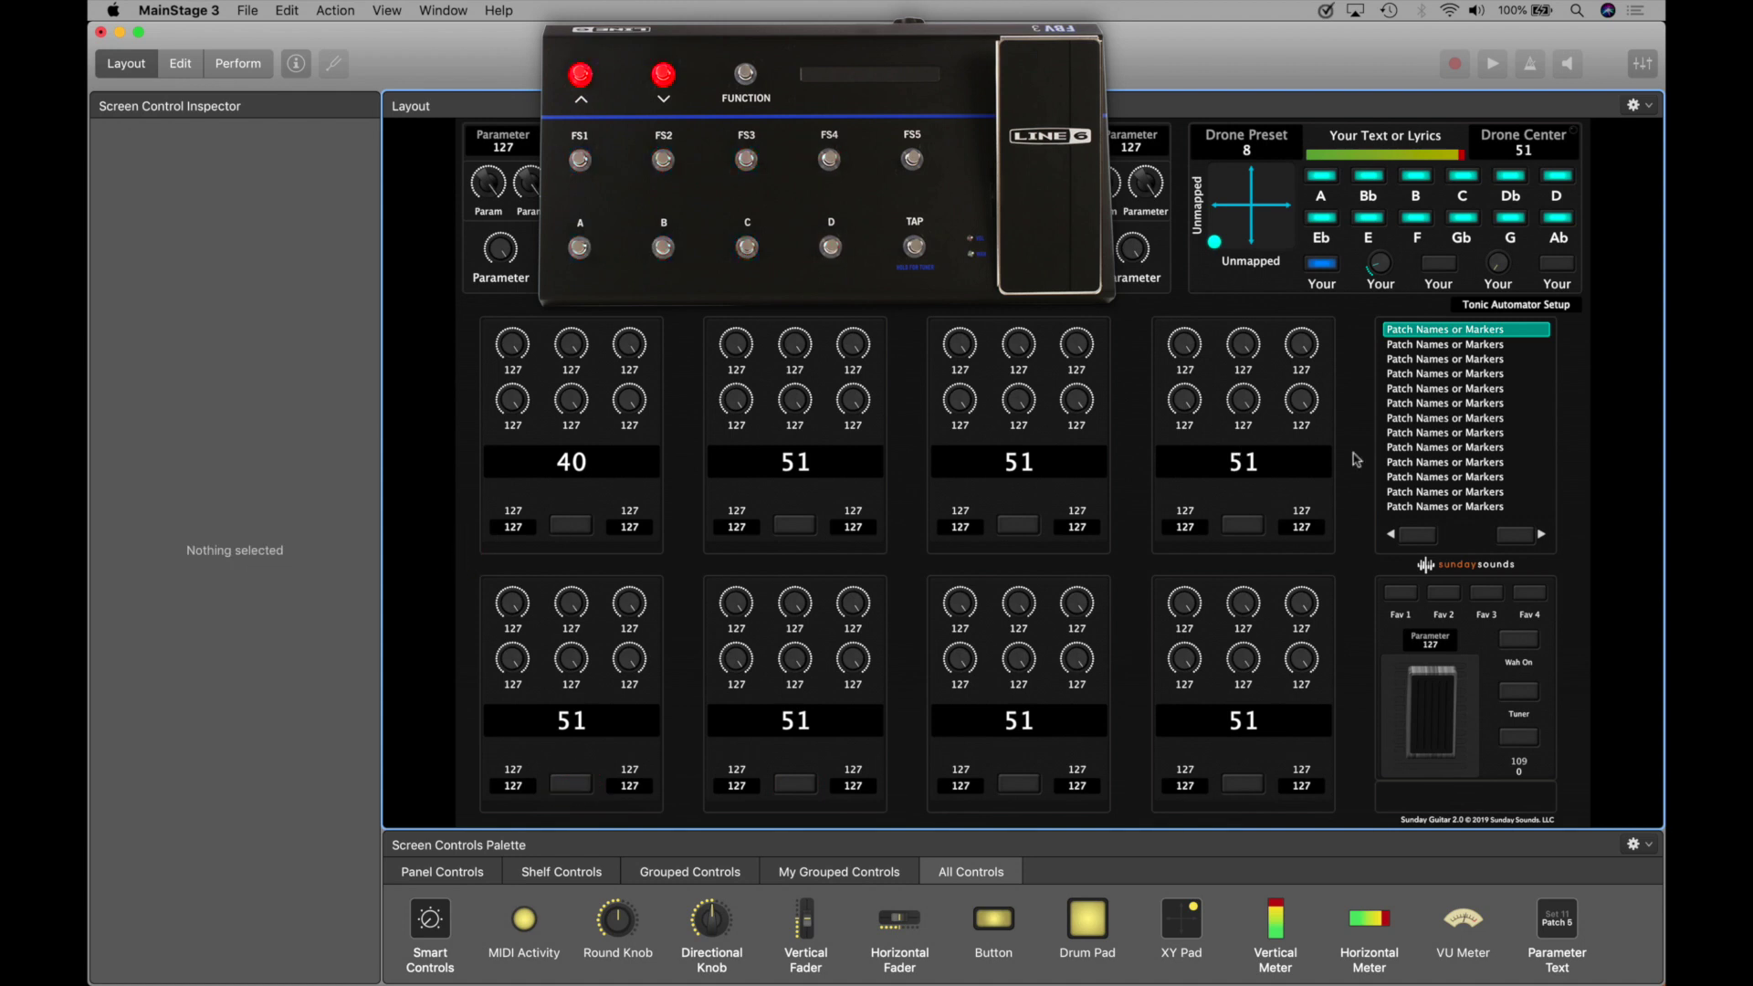
{"action": "left_click", "coordinate": [1419, 537]}
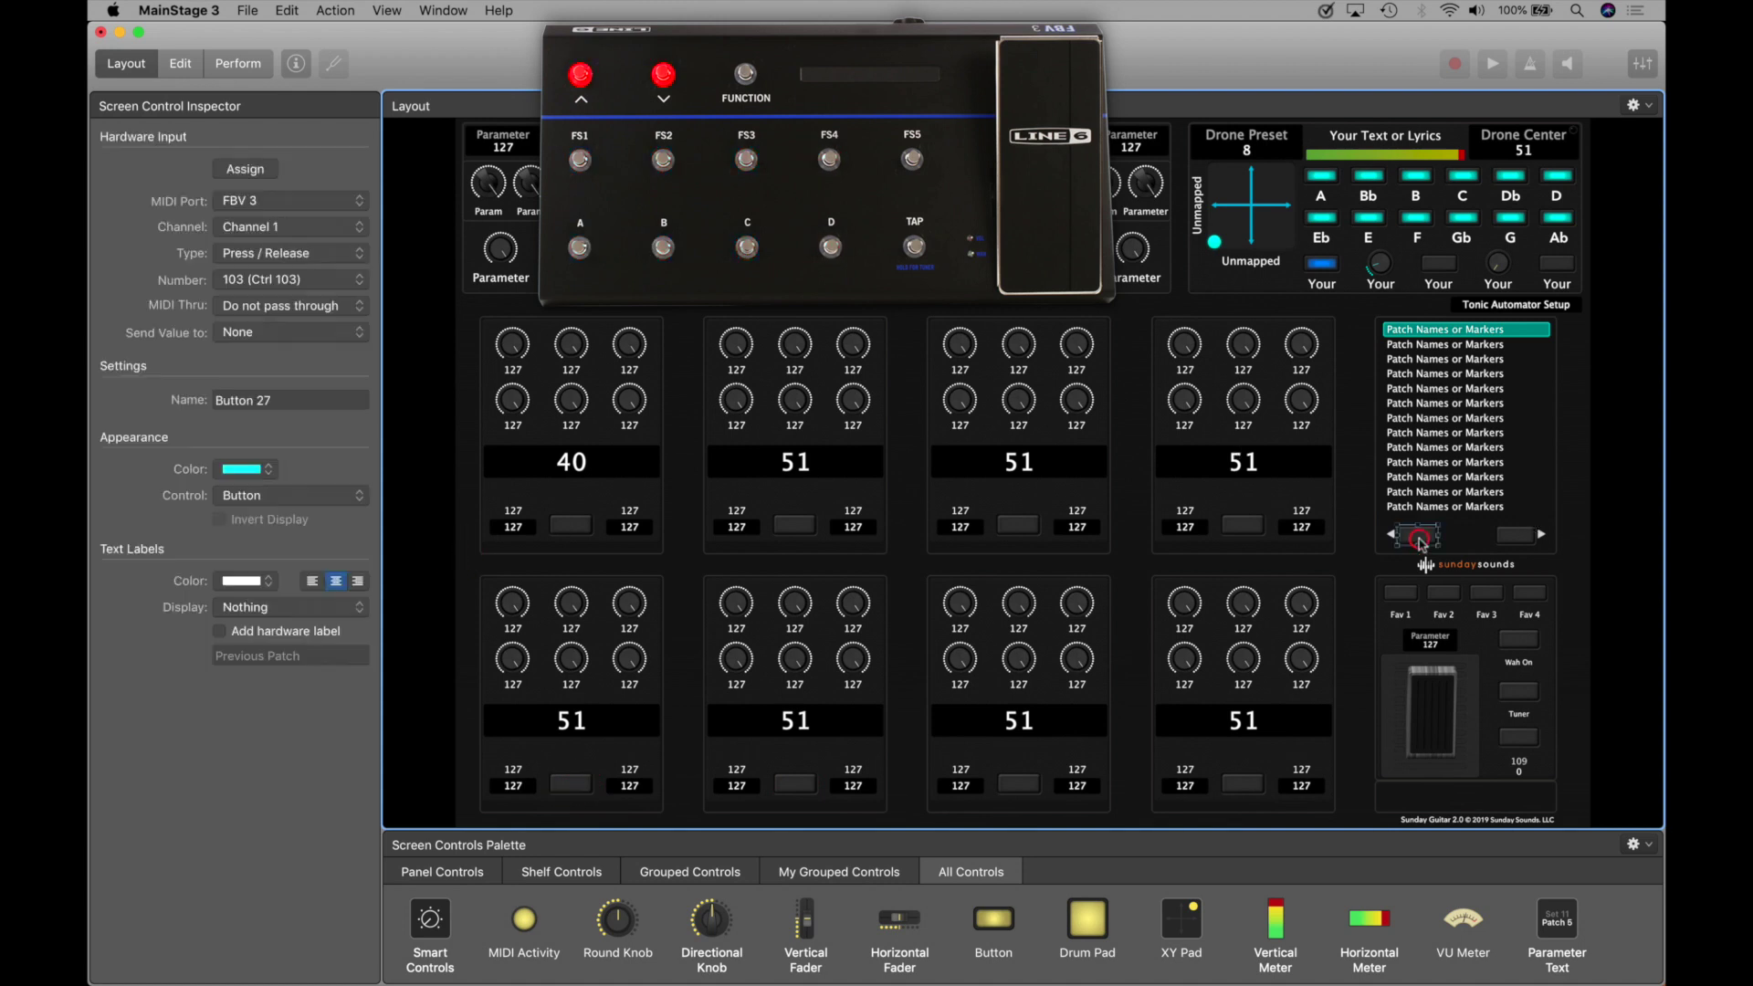
{"action": "left_click", "coordinate": [1528, 538]}
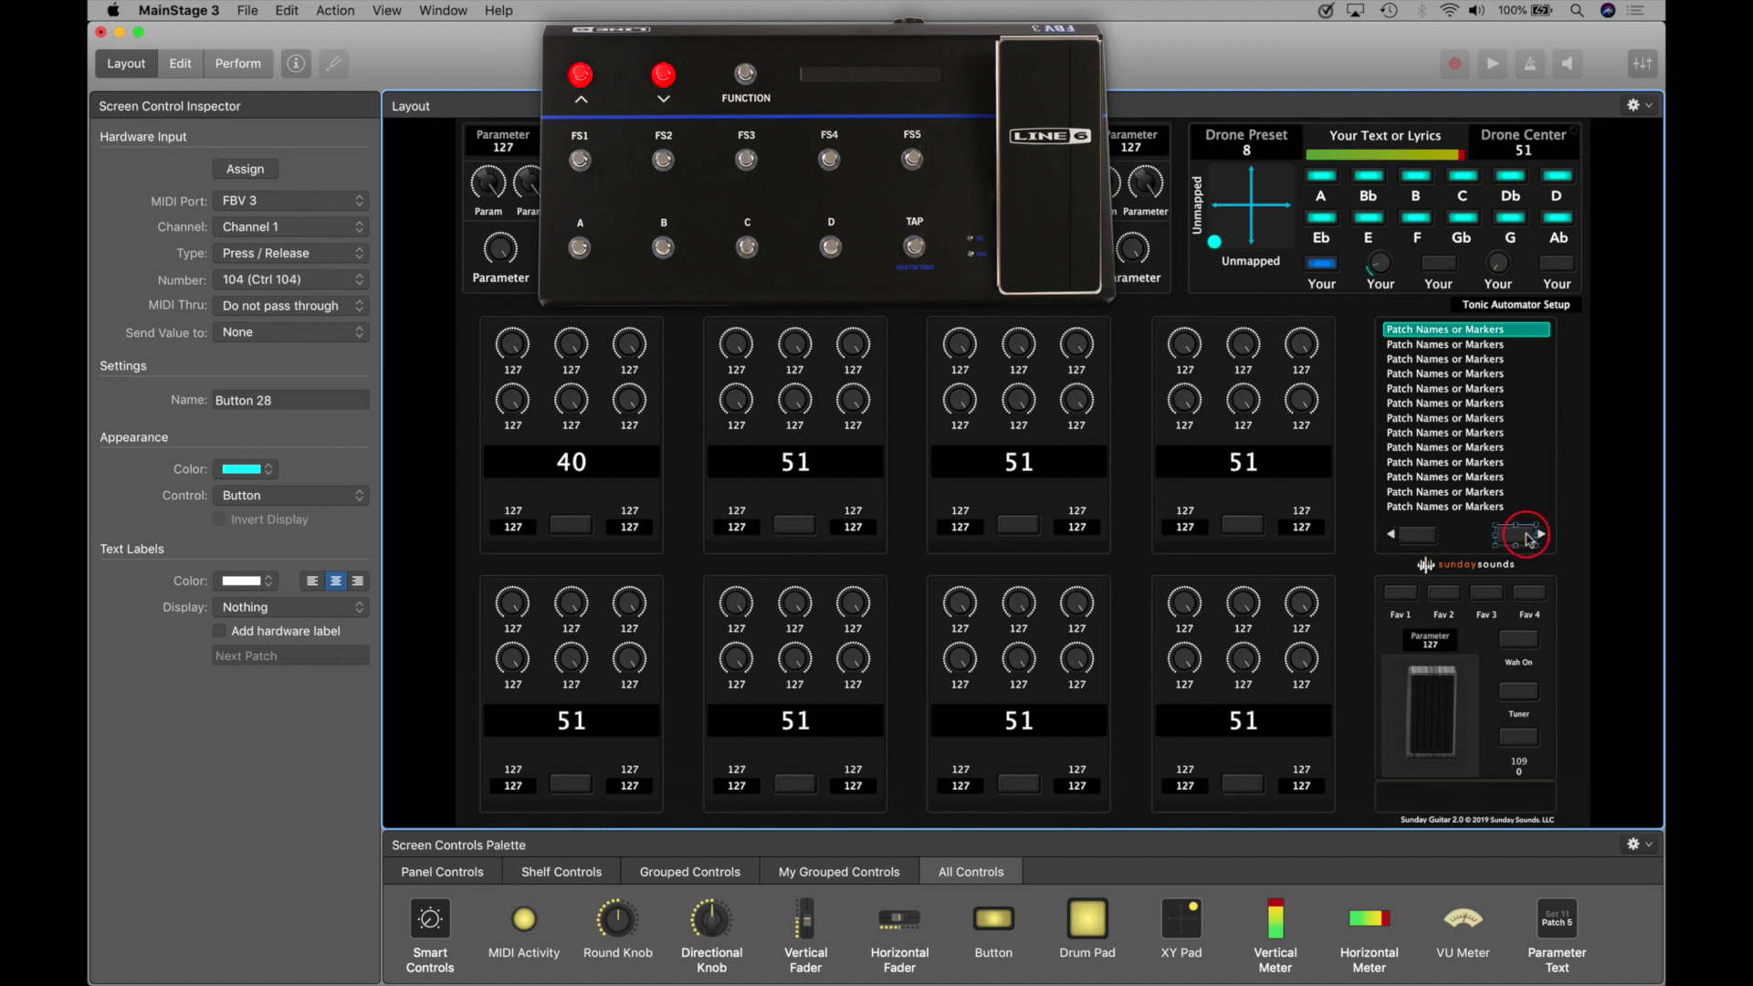
{"action": "left_click", "coordinate": [1520, 735]}
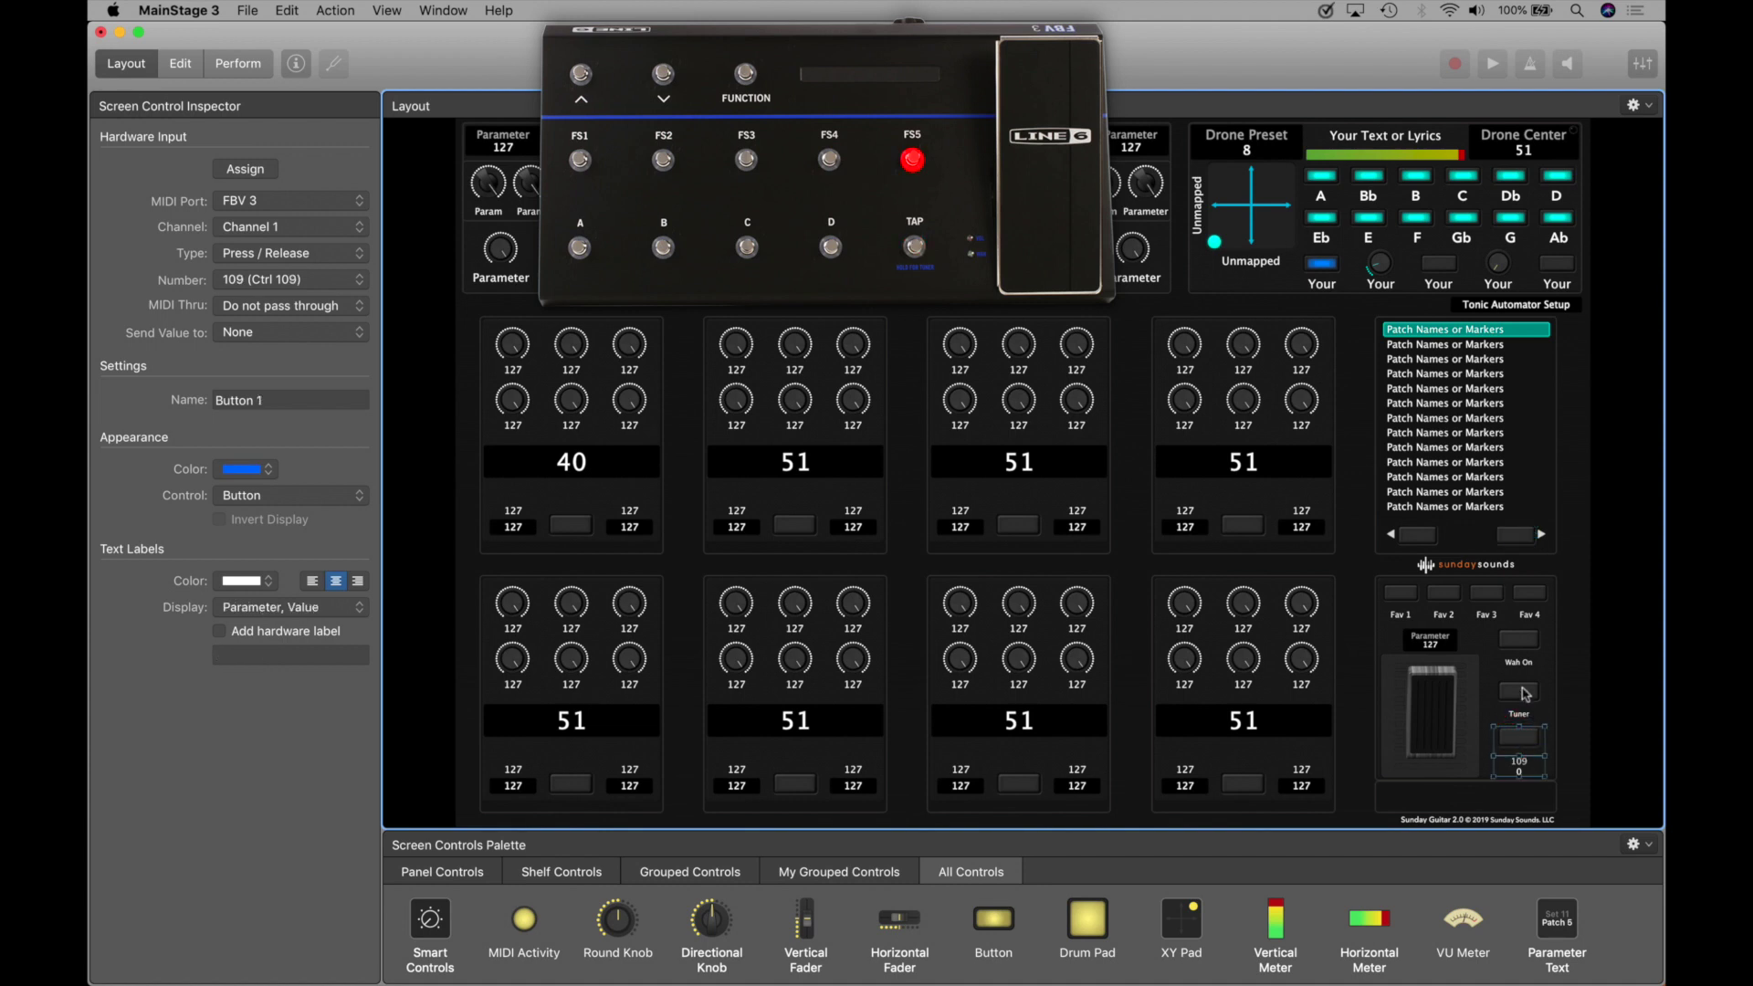
{"action": "left_click", "coordinate": [1519, 692]}
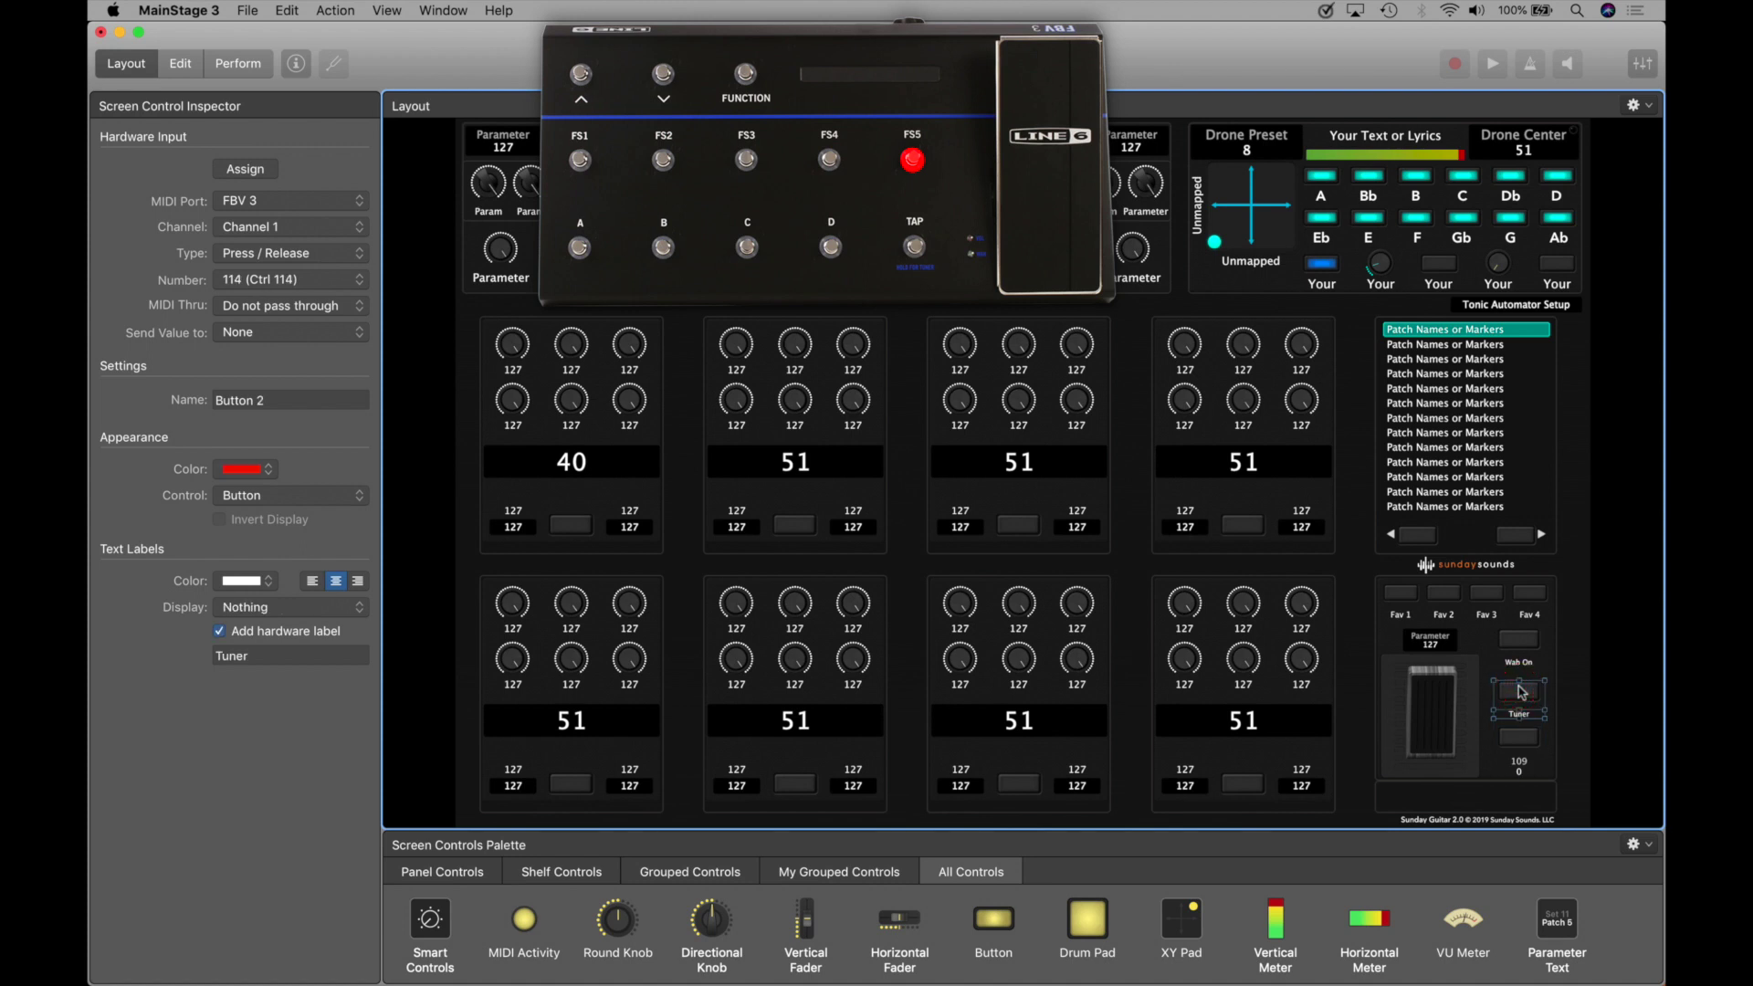
{"action": "left_click", "coordinate": [1432, 703]}
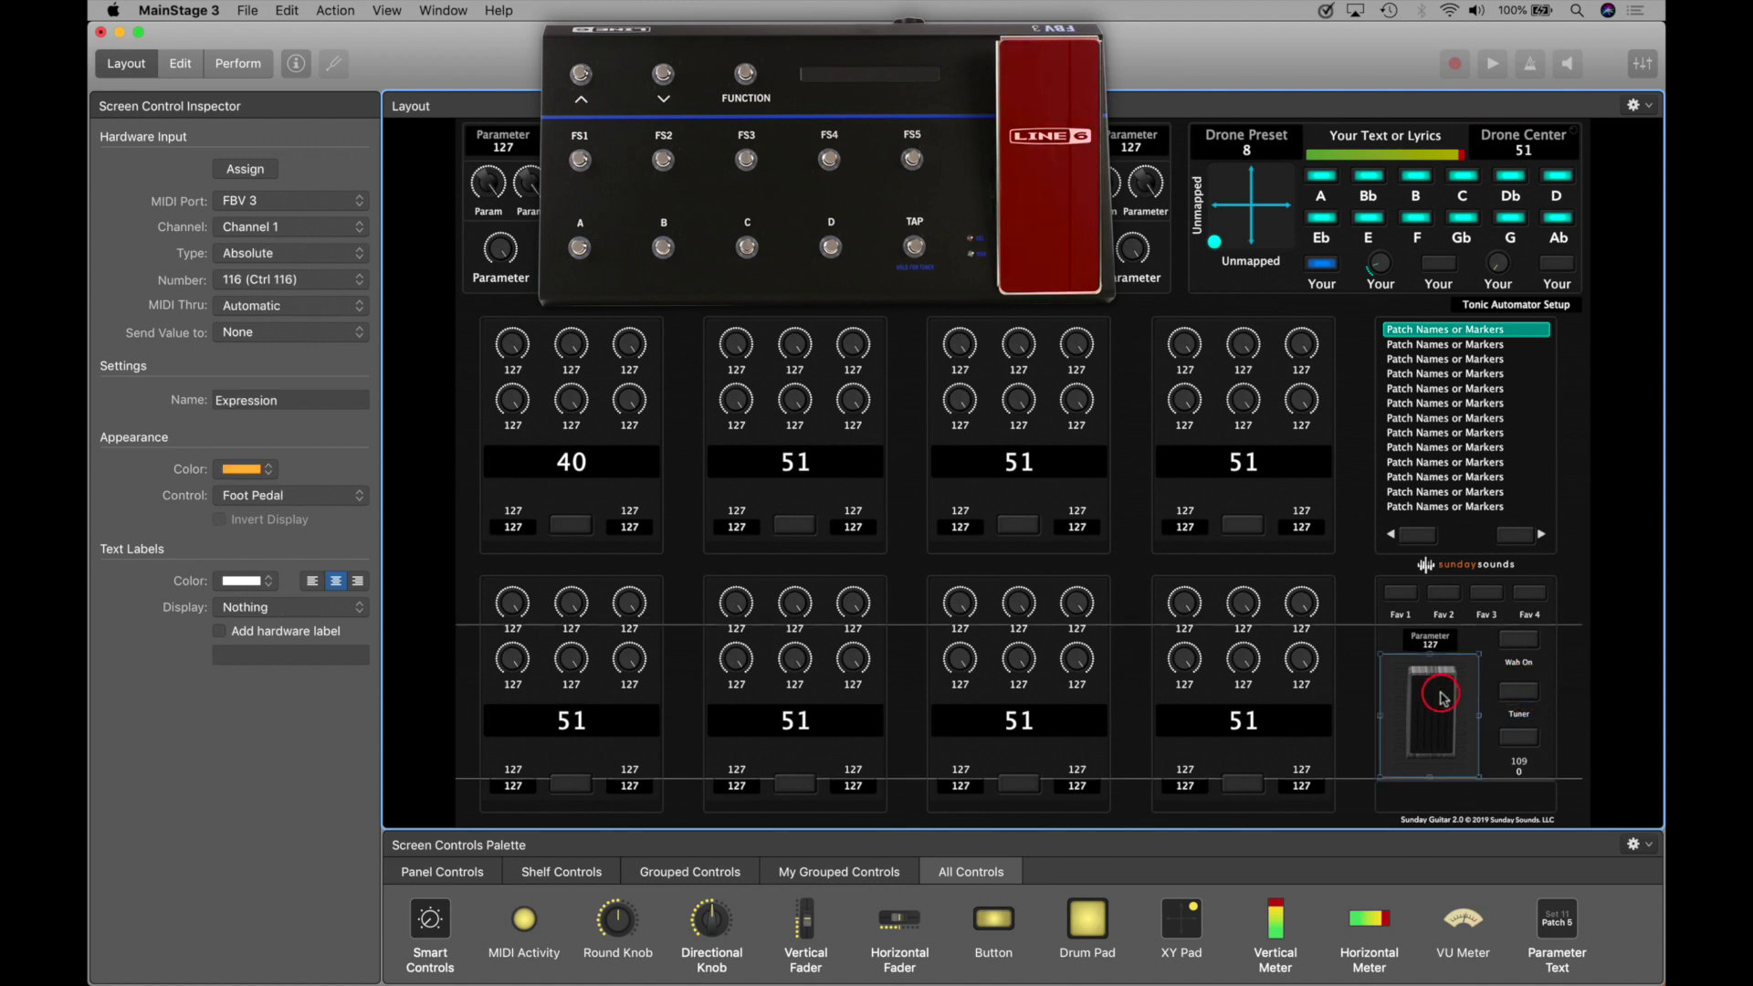
- Learn the FBV 3 expression pedal (Ctrl 116) for the foot pedal and footswitch Ctrl 115 for Wah On
{"action": "left_click", "coordinate": [248, 171]}
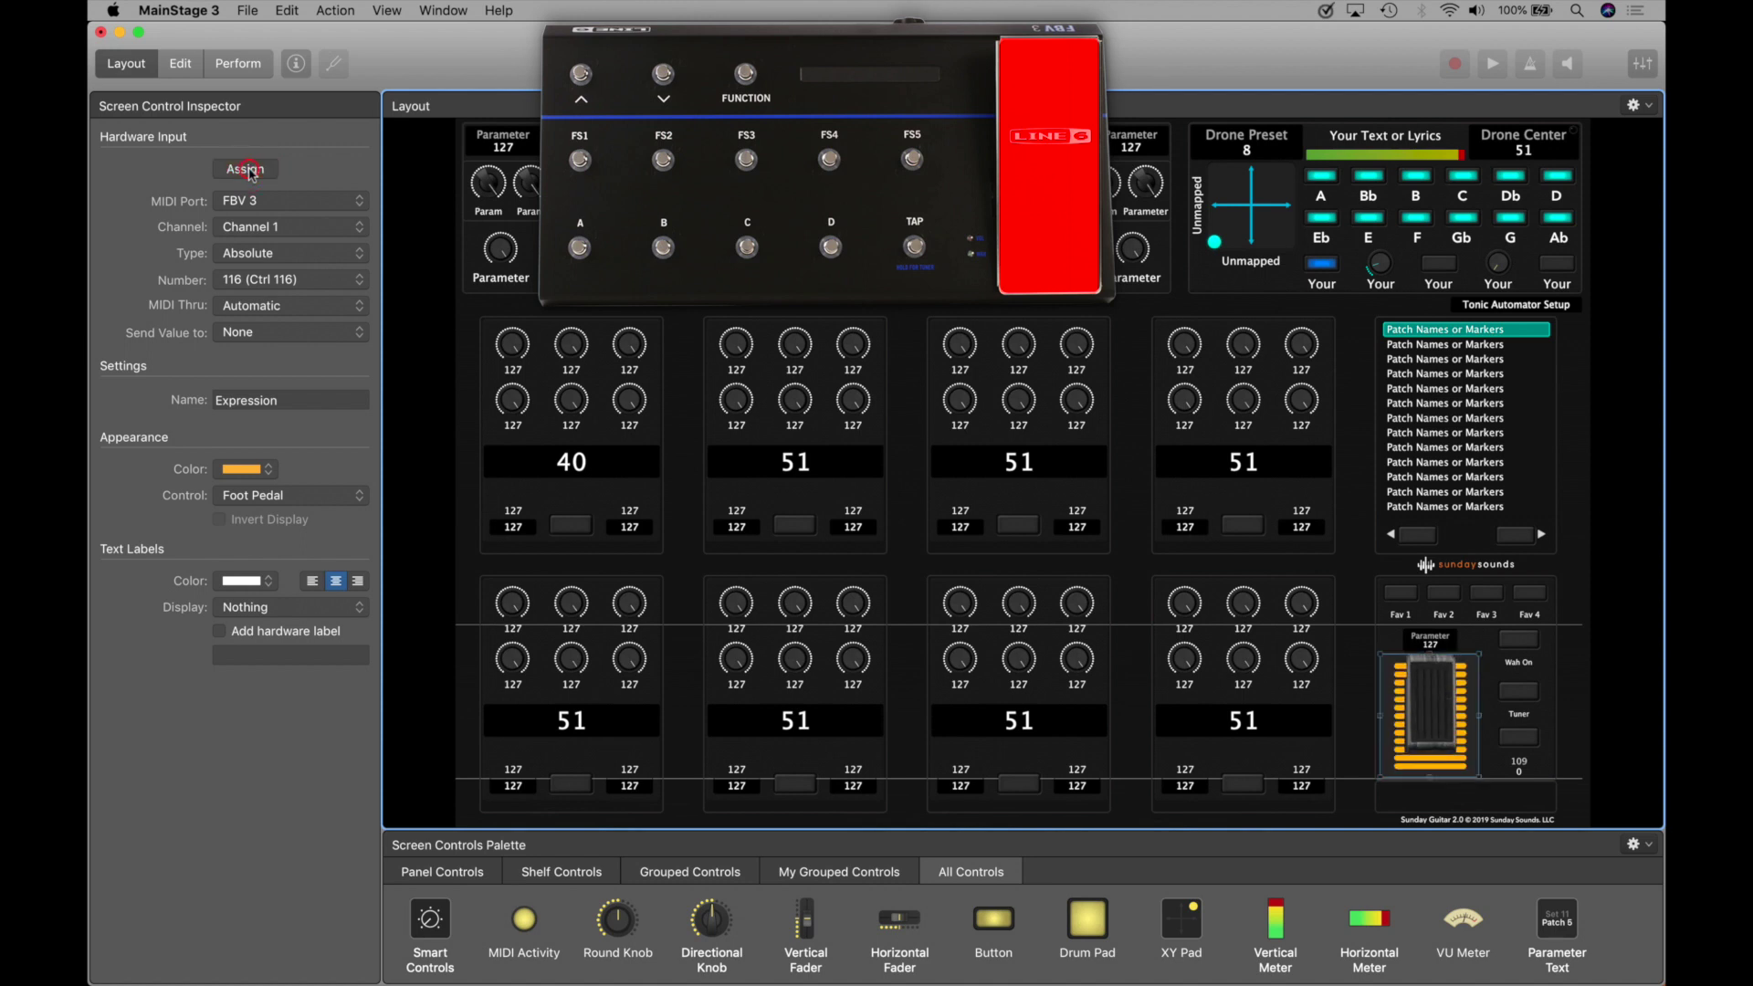
{"action": "left_click", "coordinate": [246, 169]}
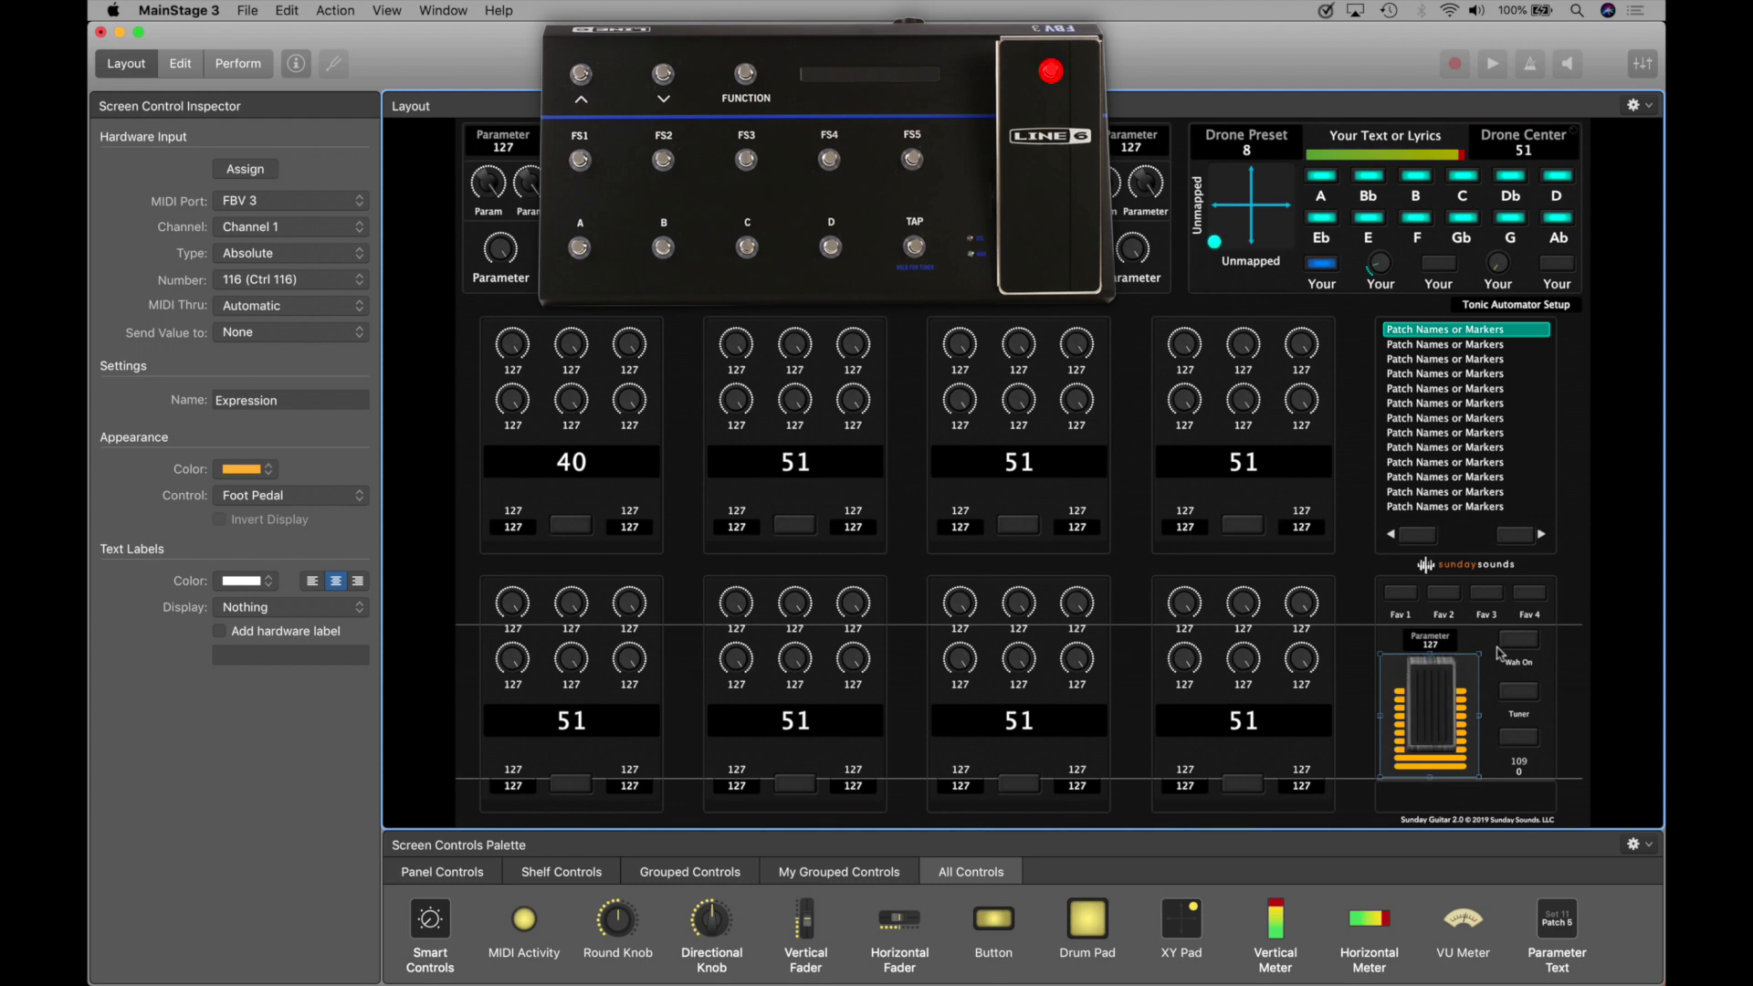
{"action": "left_click", "coordinate": [1521, 644]}
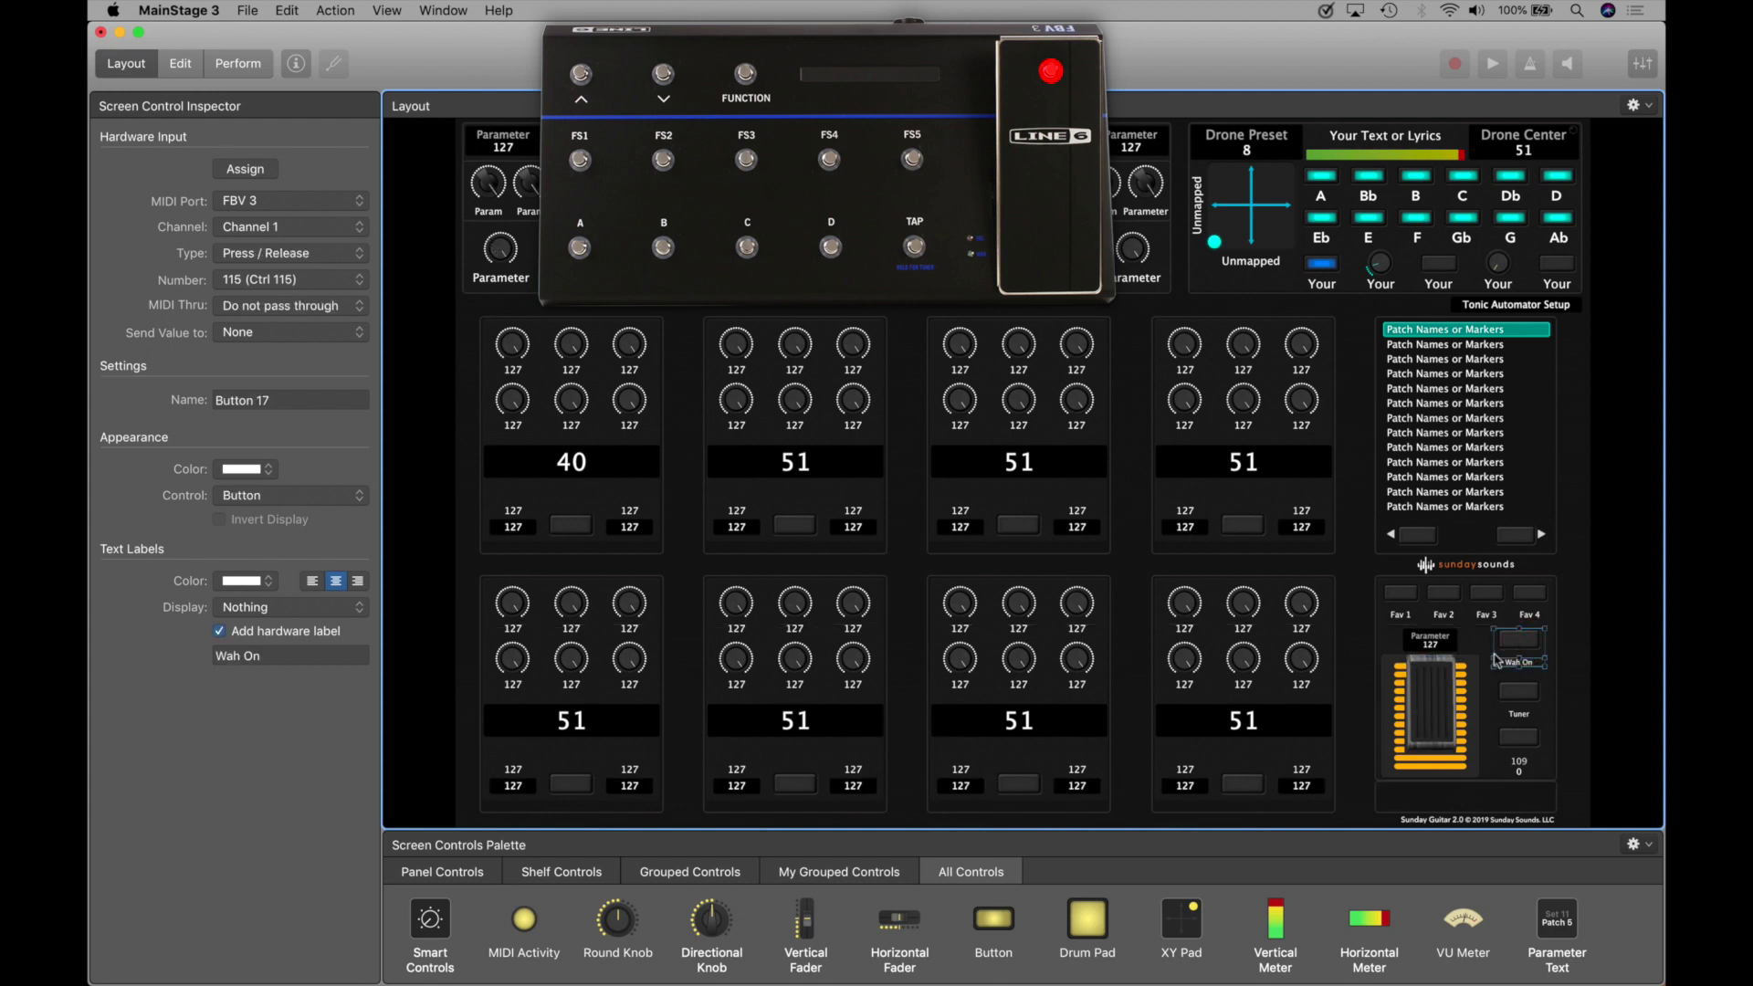
{"action": "left_click", "coordinate": [259, 169]}
{"action": "left_click", "coordinate": [258, 169]}
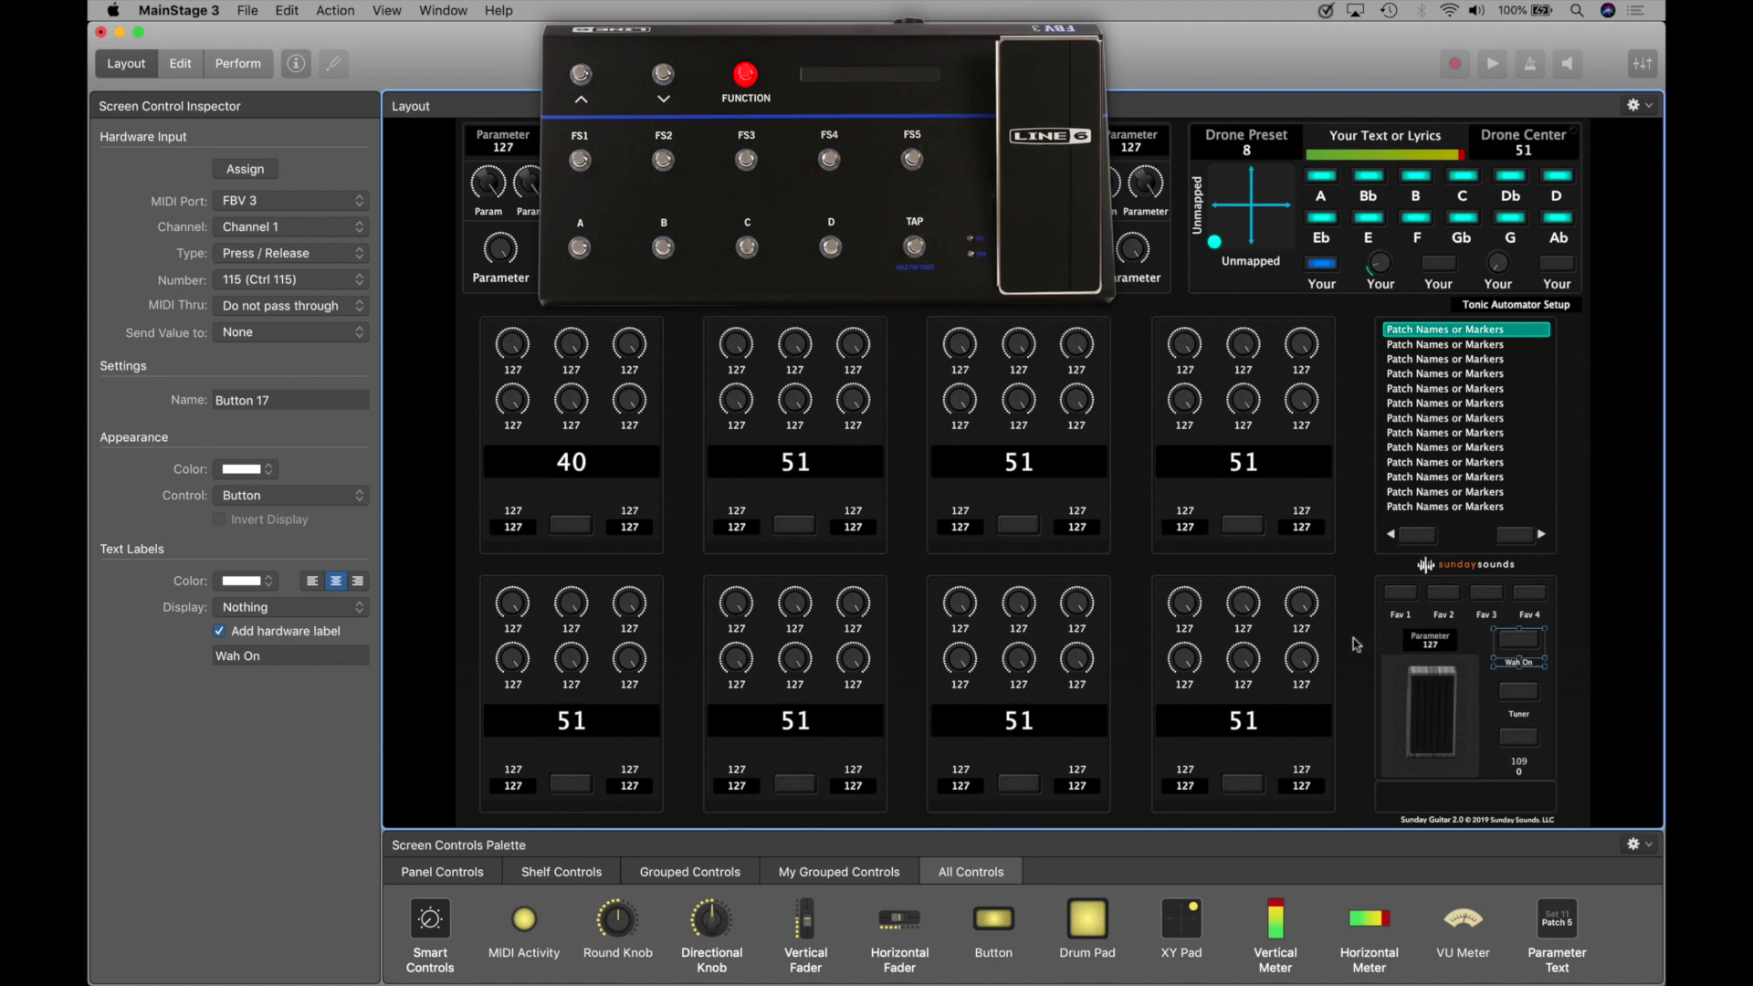
- Review the Fav 1 button's mapping, then select the last Your button in the Tonic section
{"action": "left_click", "coordinate": [1401, 595]}
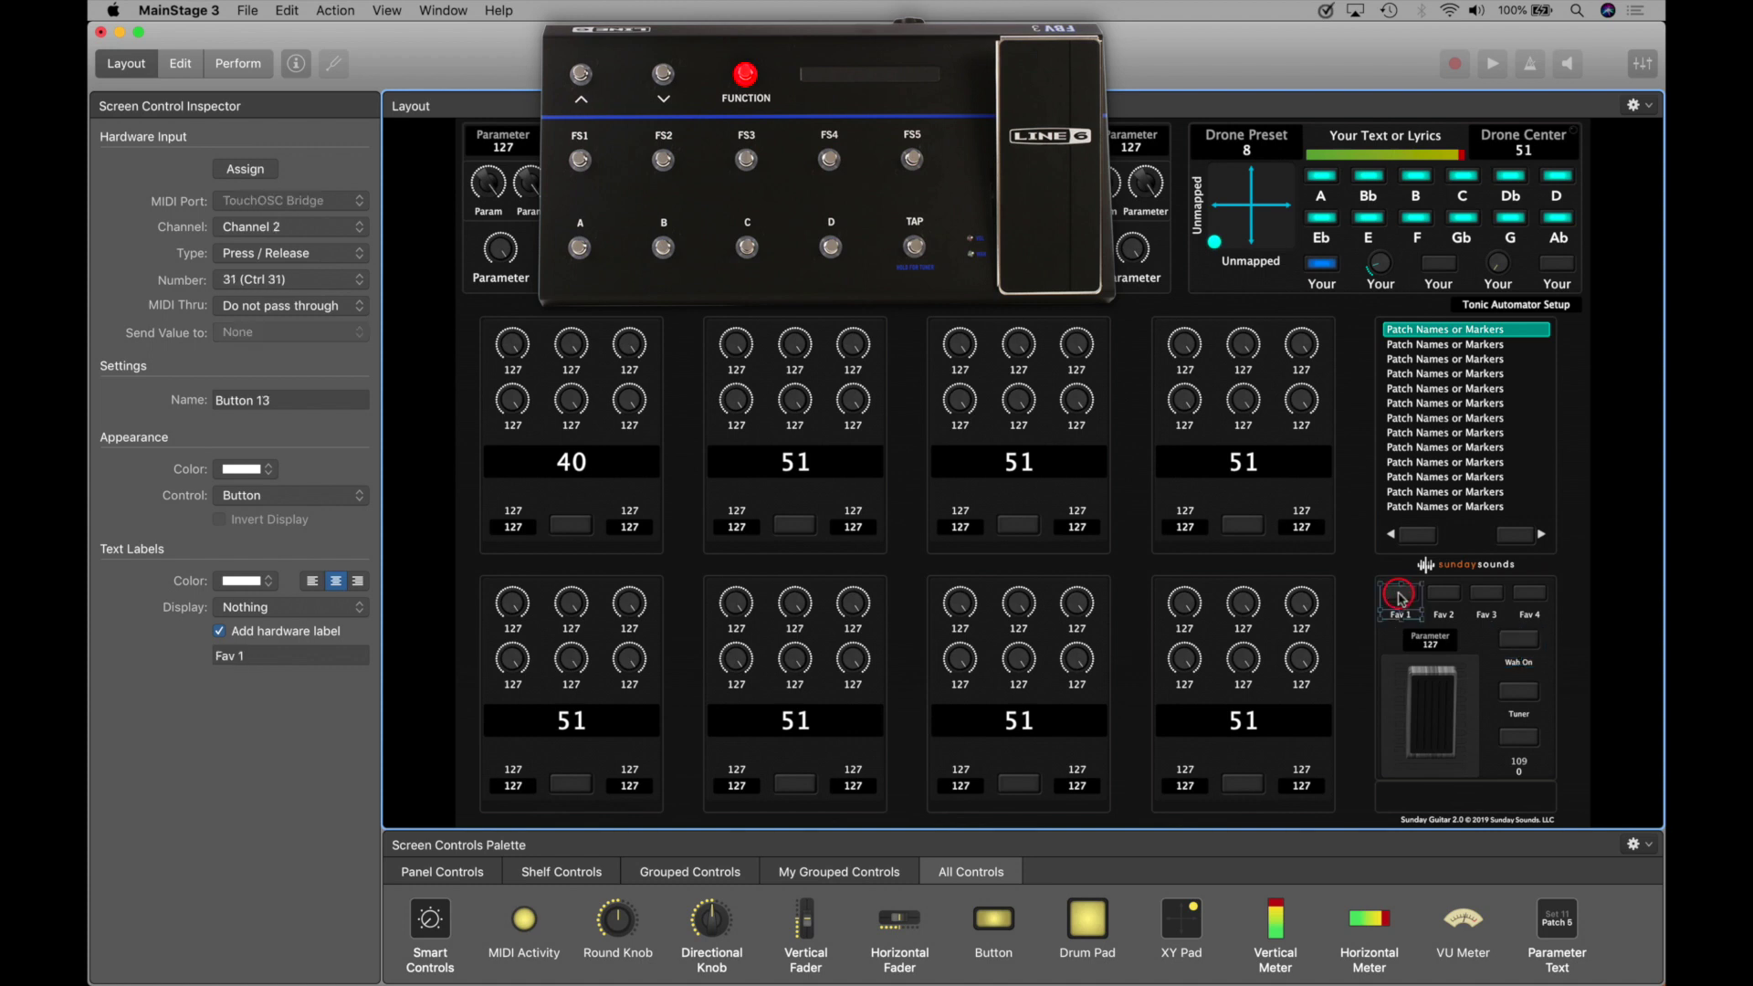
{"action": "left_click", "coordinate": [1357, 572]}
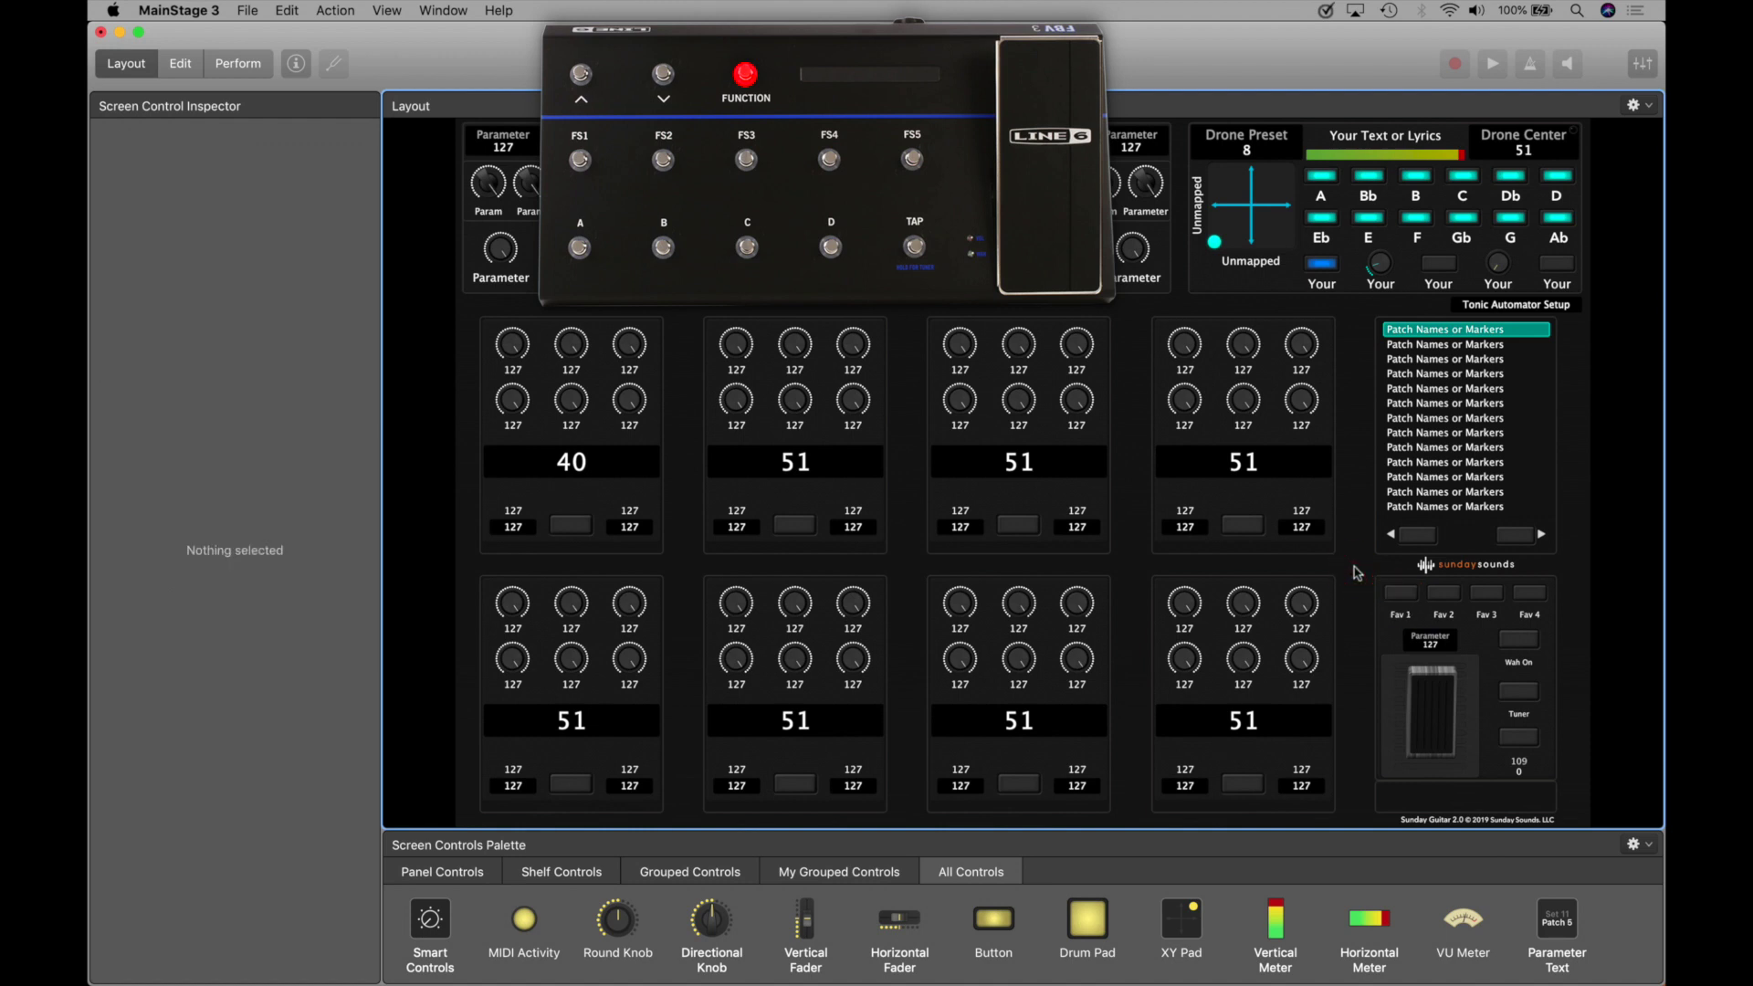
{"action": "left_click", "coordinate": [1558, 270]}
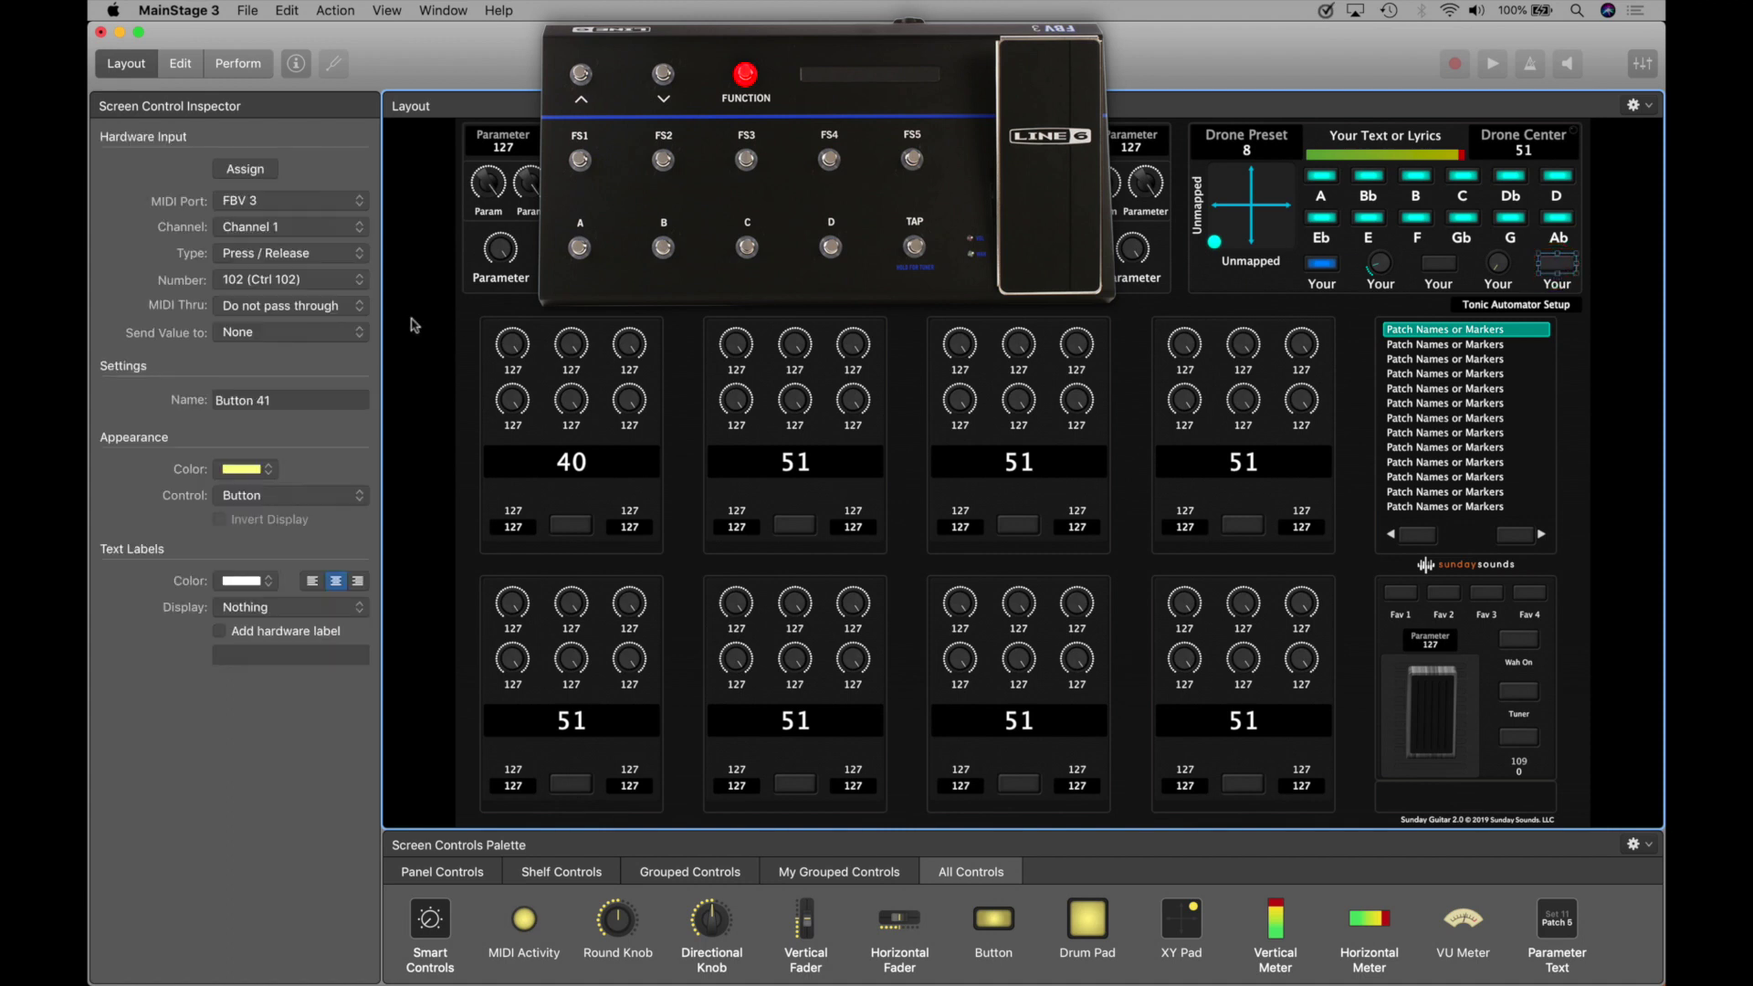
- Learn FBV 3 controller 102 for that Your button, then return to Edit mode
{"action": "left_click", "coordinate": [270, 170]}
{"action": "left_click", "coordinate": [271, 170]}
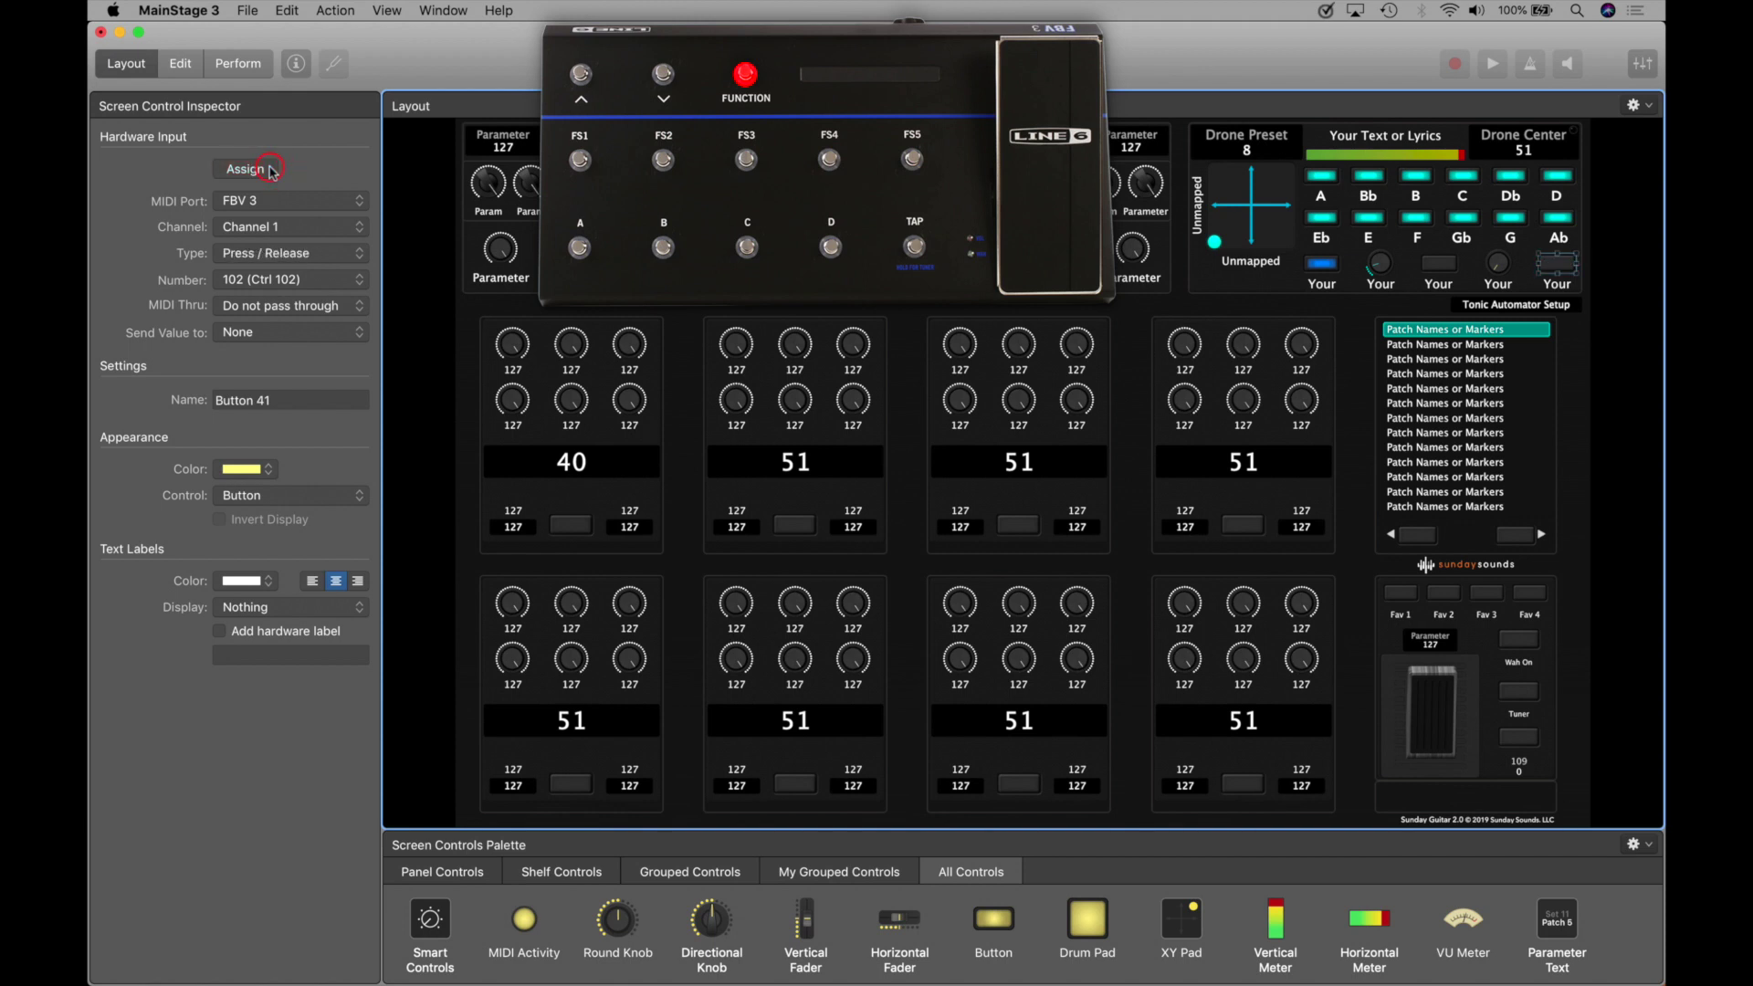
{"action": "left_click", "coordinate": [423, 271]}
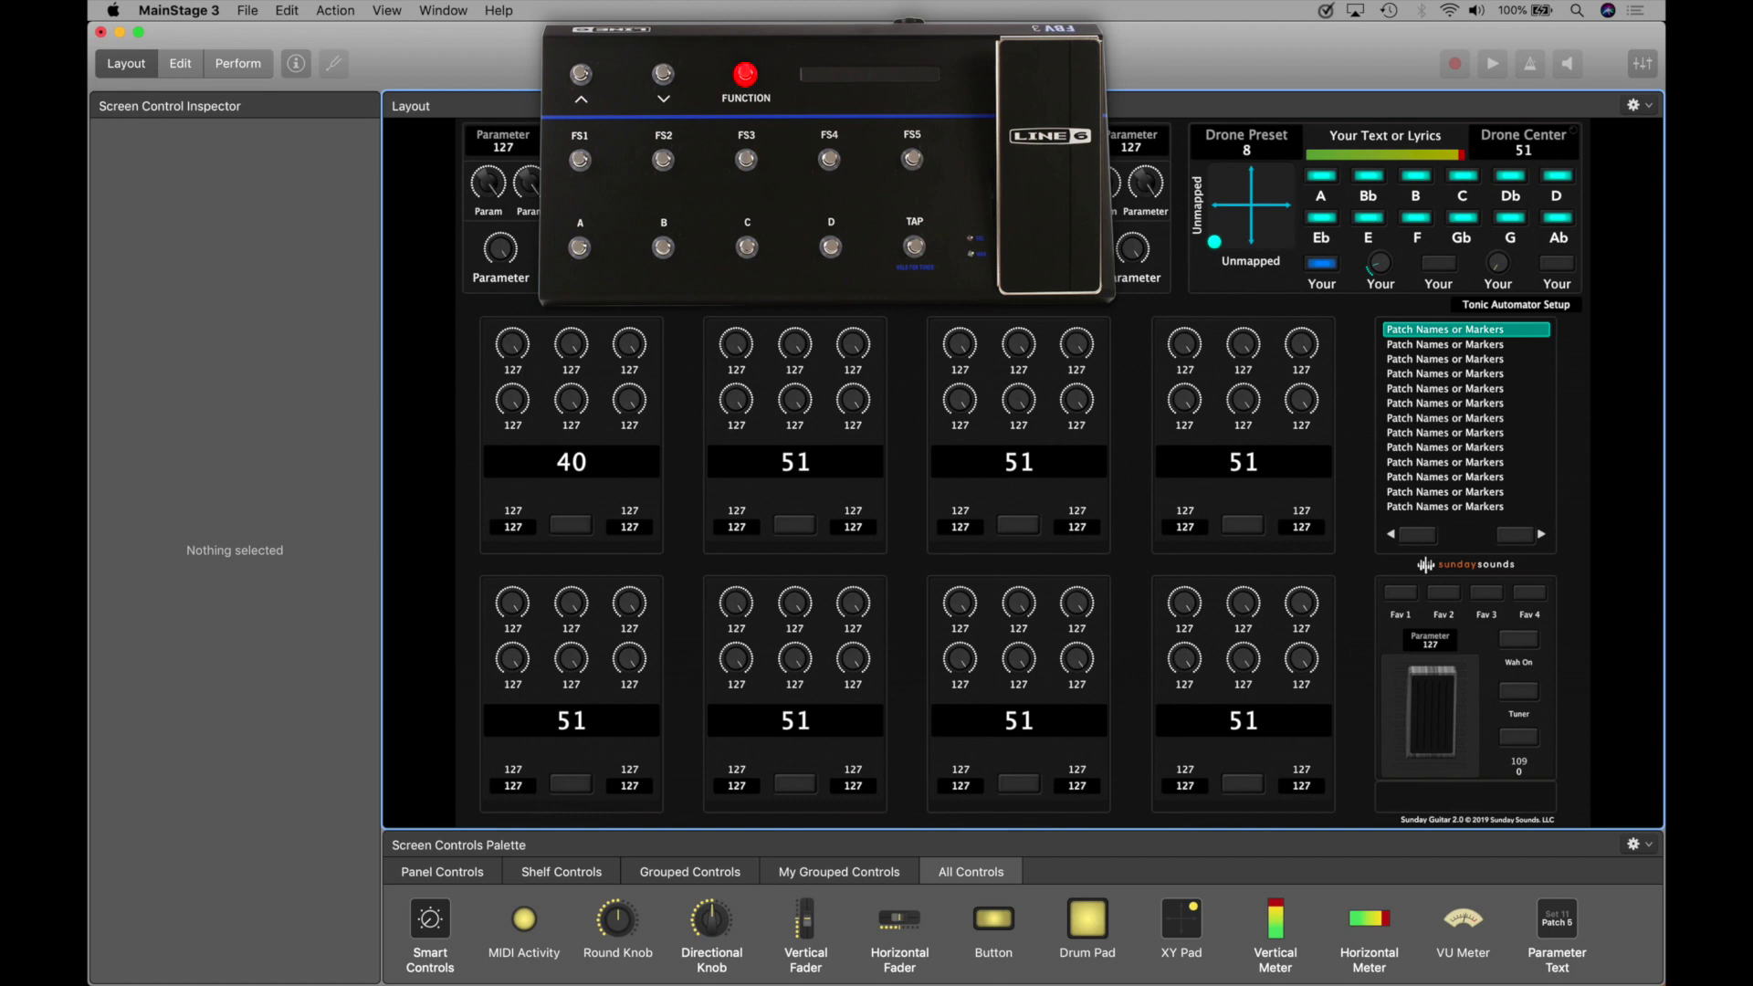
{"action": "left_click", "coordinate": [180, 64]}
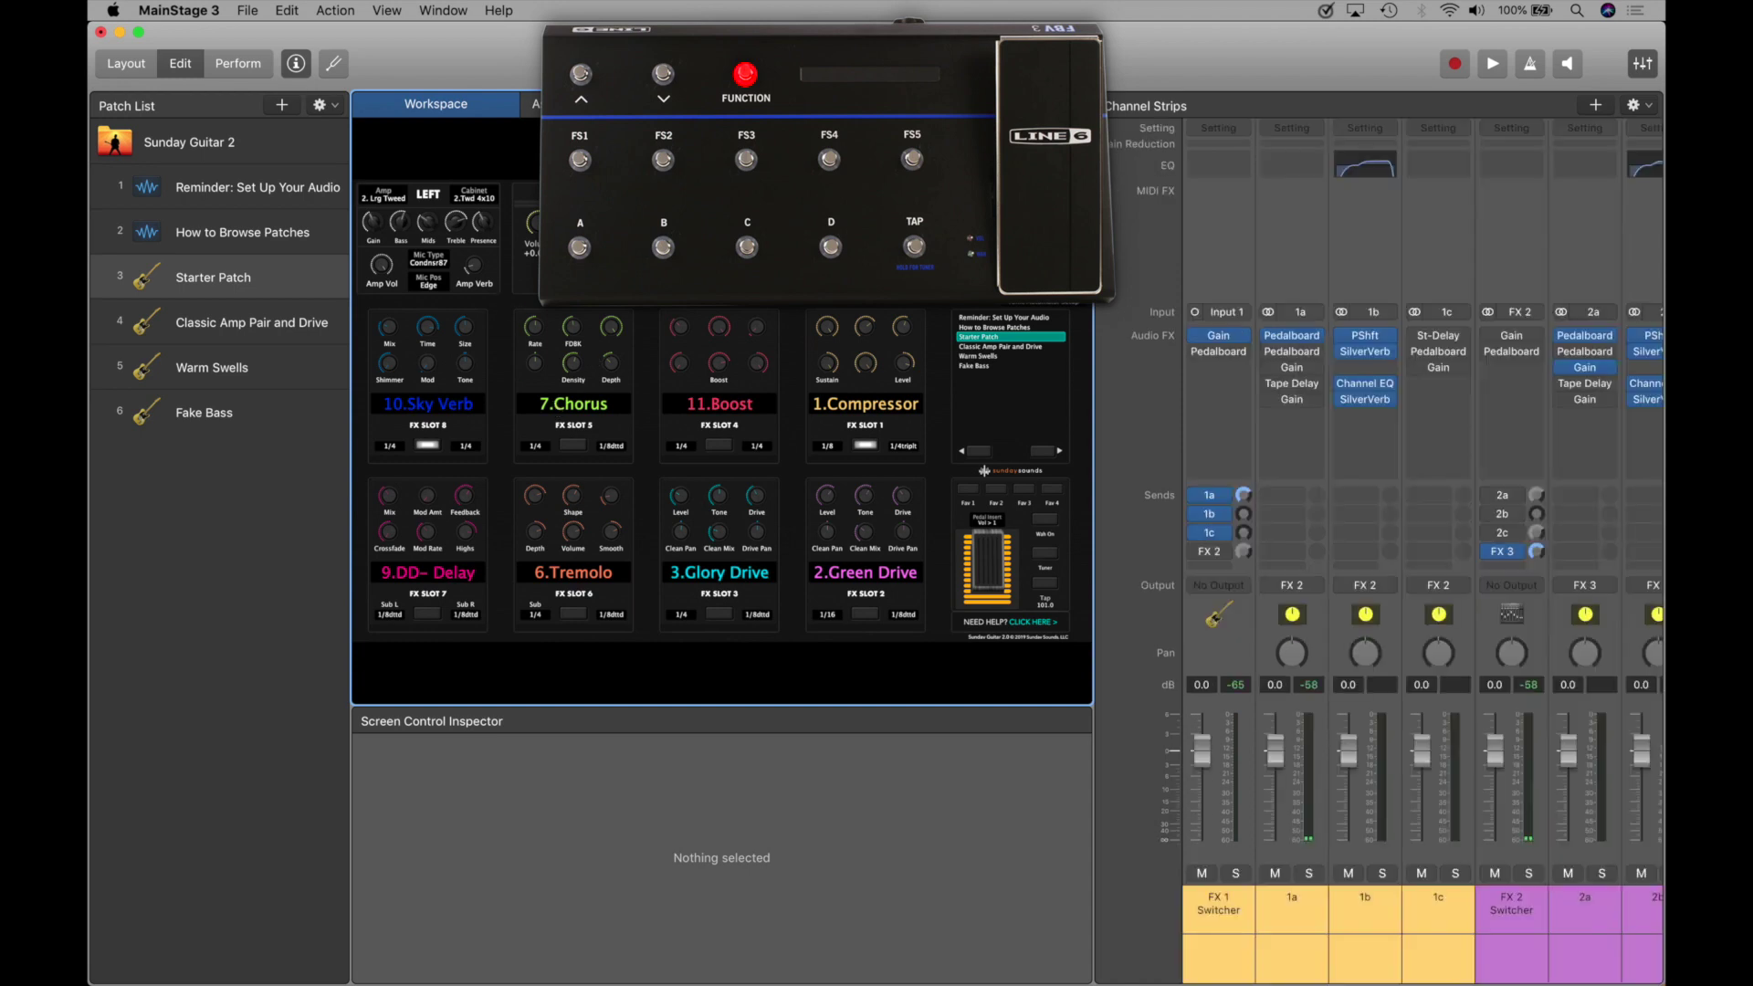
- Drag the Workspace/Channel Strips divider right to widen the workspace
{"action": "left_click_drag", "start_coordinate": [1096, 311], "coordinate": [1518, 307]}
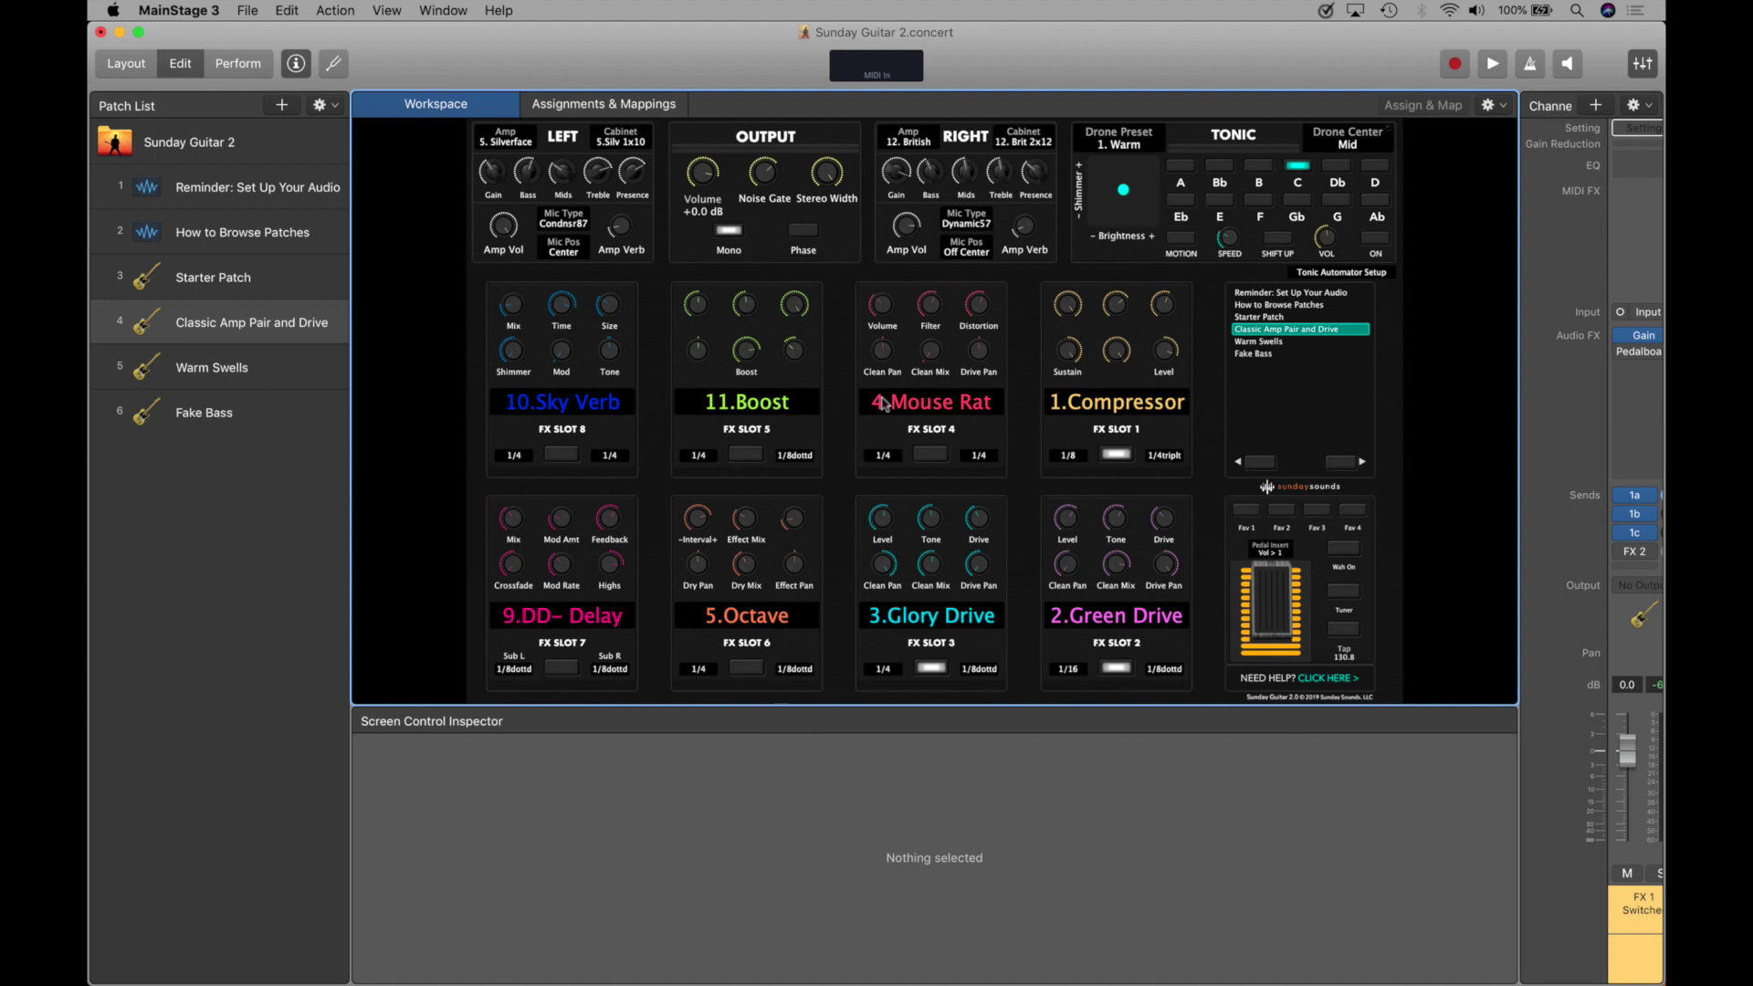
- Select the foot pedal control to show its Pedal Insert volume mapping
{"action": "left_click", "coordinate": [1280, 553]}
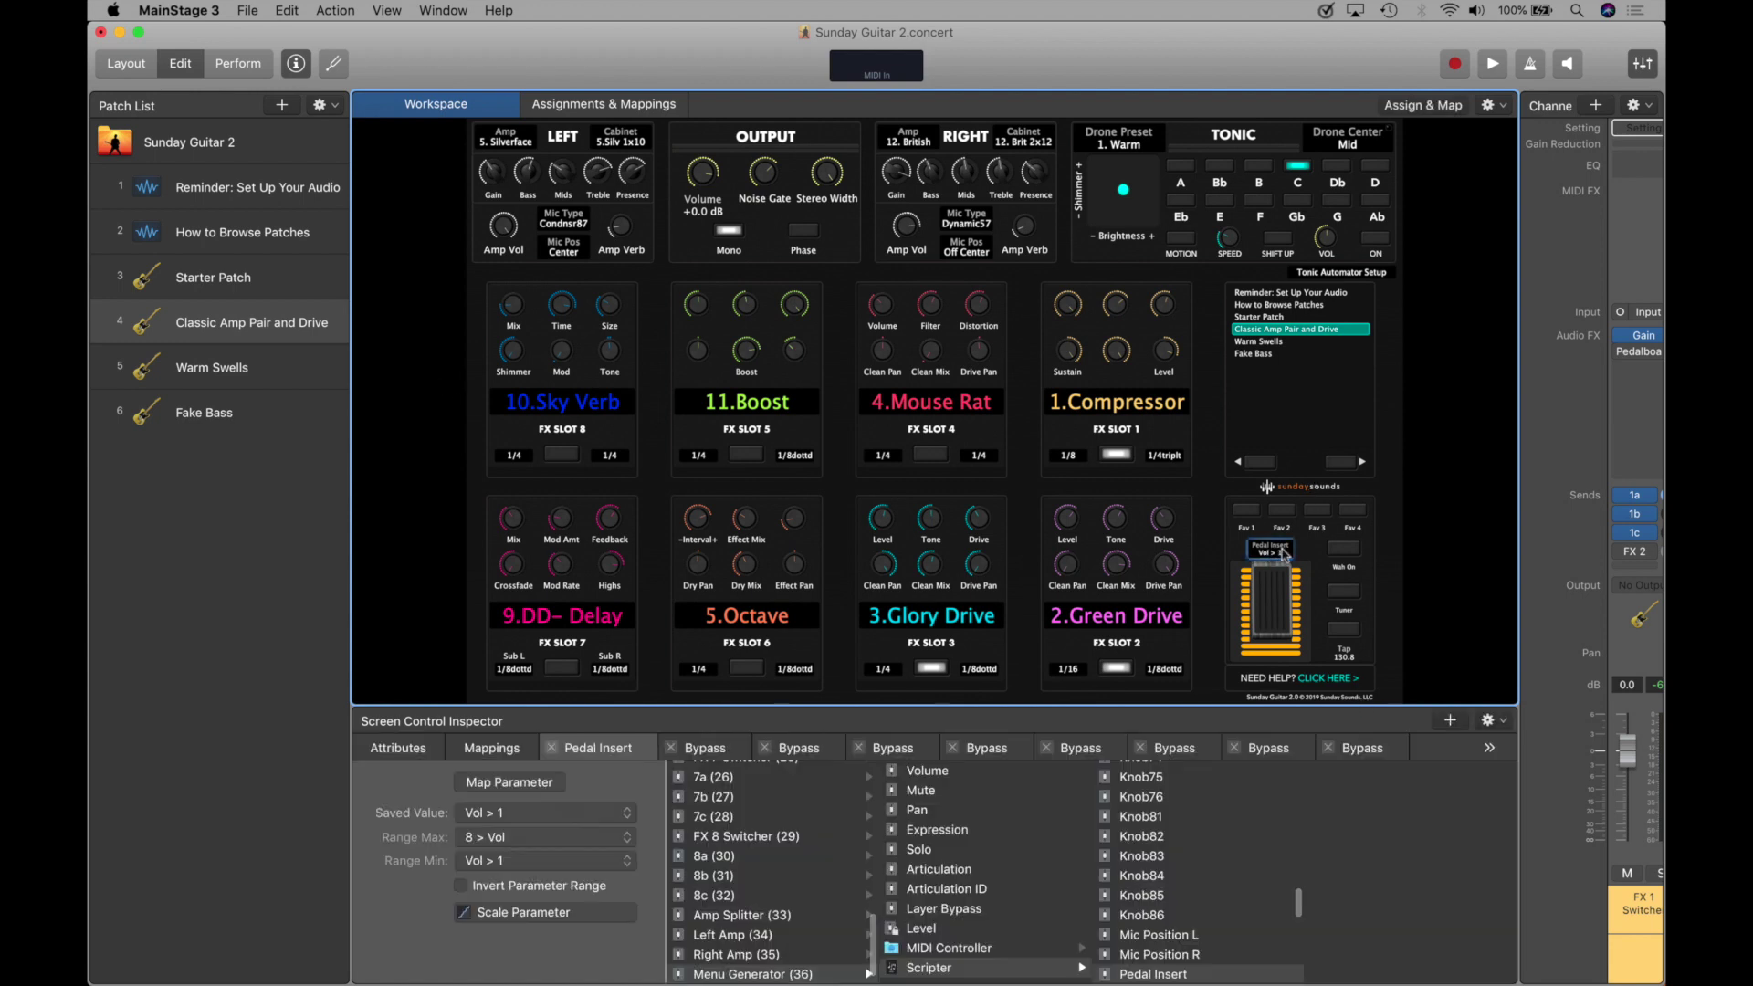